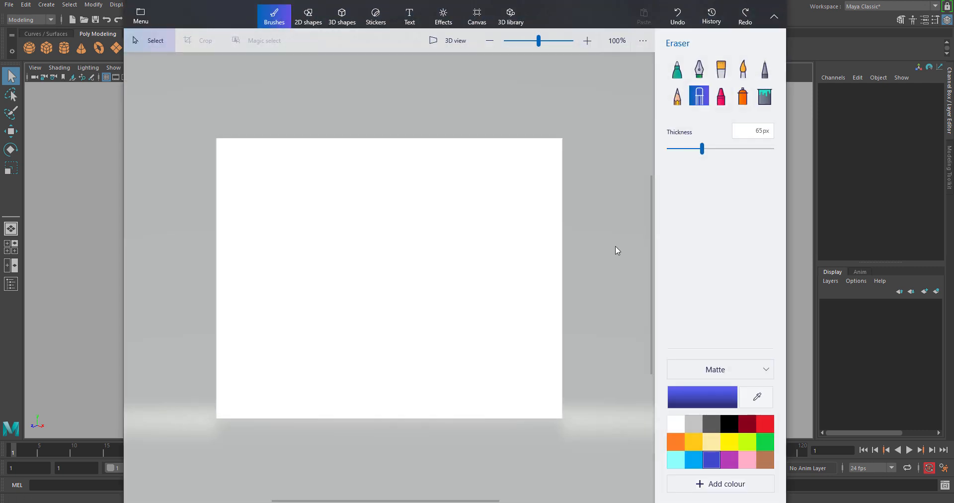
Draw circled letters M, R and A linked by arrows with the blue marker, plus a curved arrow from A back to R
key(ctrl+z)
key(b)
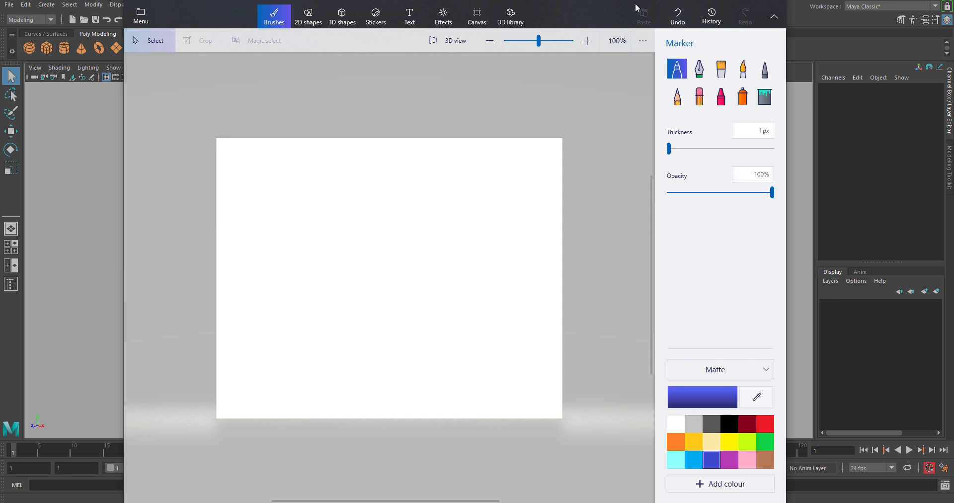
mouse_move(254, 173)
mouse_down()
mouse_move(282, 177)
mouse_move(270, 207)
mouse_move(257, 165)
mouse_up()
drag(289, 200, 345, 256)
drag(335, 223, 362, 246)
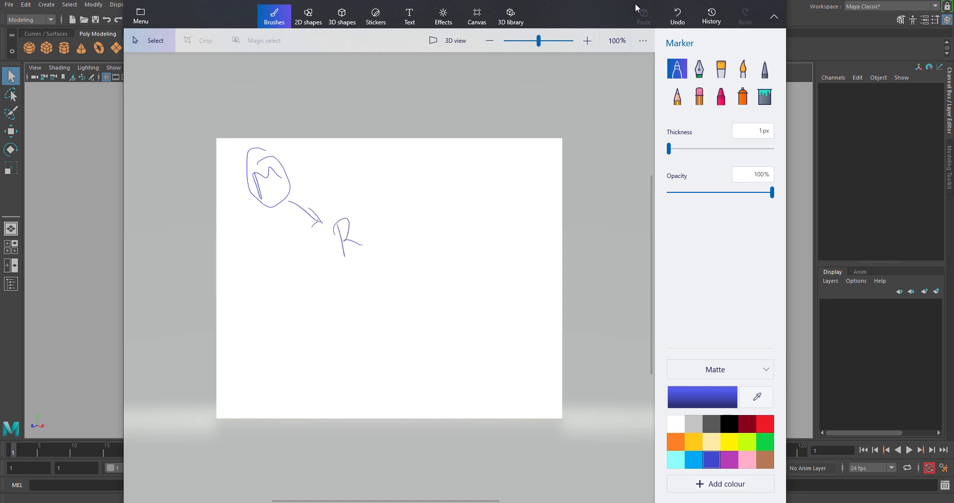
mouse_move(348, 209)
mouse_down()
mouse_move(344, 255)
mouse_move(350, 211)
mouse_up()
mouse_move(367, 253)
mouse_down()
mouse_move(397, 273)
mouse_move(386, 284)
mouse_move(428, 298)
mouse_move(431, 285)
mouse_move(422, 314)
mouse_move(419, 267)
mouse_up()
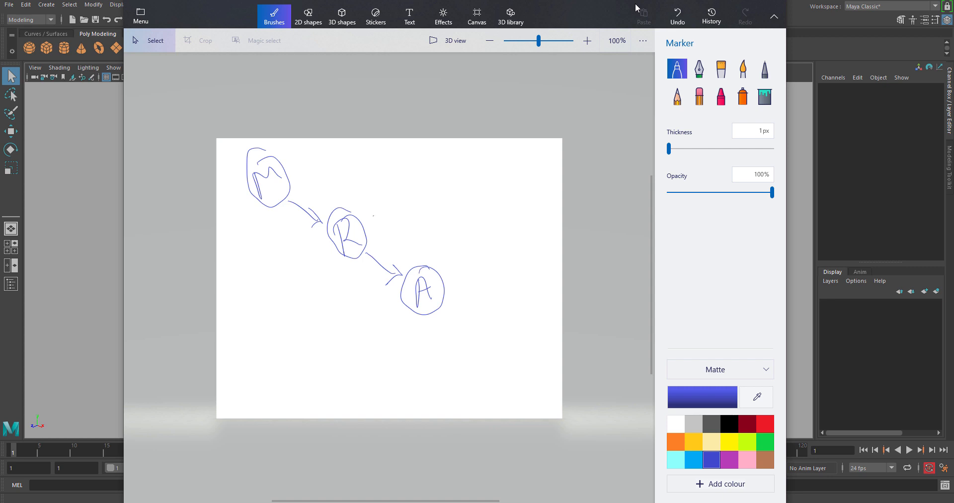
mouse_move(367, 216)
mouse_down()
mouse_move(400, 208)
mouse_move(426, 256)
mouse_up()
drag(365, 206, 369, 219)
Write and underline "Import" in blue in the canvas's upper-right area and circle the word in red
mouse_move(452, 172)
mouse_down()
mouse_move(449, 200)
mouse_move(460, 186)
mouse_move(502, 173)
mouse_move(506, 151)
mouse_up()
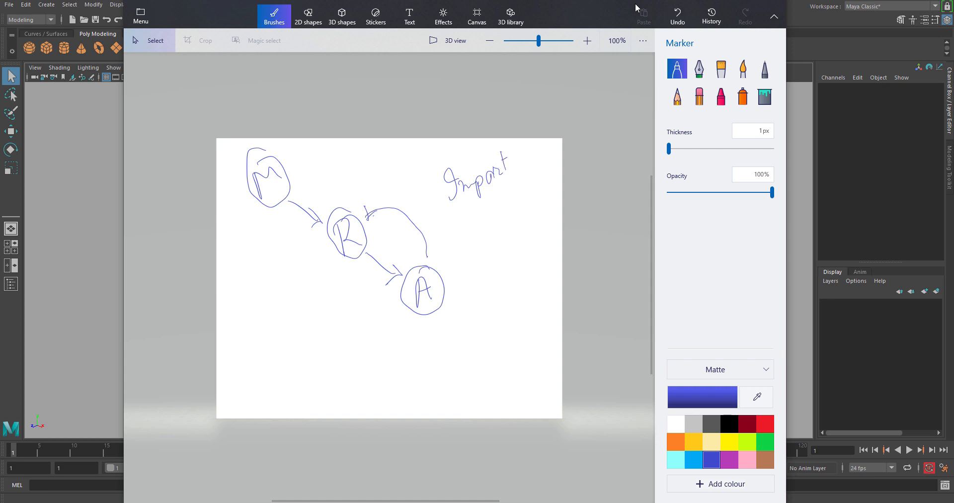
drag(452, 214, 505, 183)
click(765, 423)
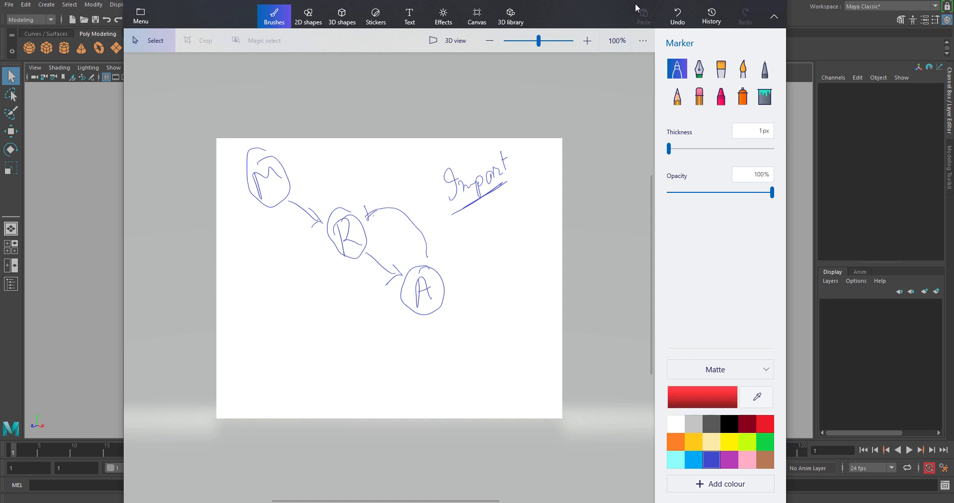
mouse_move(484, 142)
mouse_down()
mouse_move(441, 154)
mouse_move(503, 195)
mouse_move(472, 158)
mouse_up()
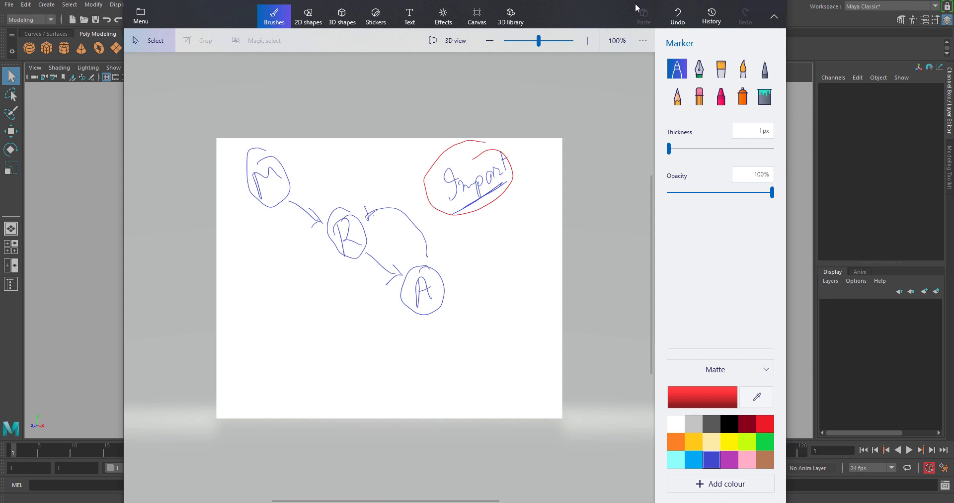
drag(339, 211, 351, 212)
Erase the whole diagram and the circled word from the canvas
click(699, 95)
mouse_move(462, 149)
mouse_down()
mouse_move(462, 201)
mouse_move(497, 196)
mouse_up()
mouse_move(492, 159)
mouse_down()
mouse_move(421, 286)
mouse_move(399, 218)
mouse_move(357, 248)
mouse_move(270, 179)
mouse_move(259, 199)
mouse_up()
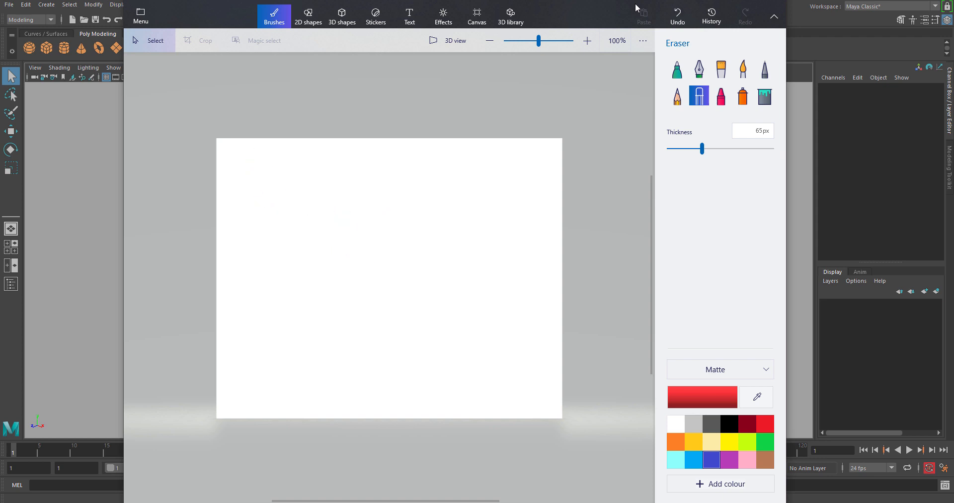
Sketch a square, a circle, a triangle and a tilted box spread over the canvas with the red marker
click(677, 69)
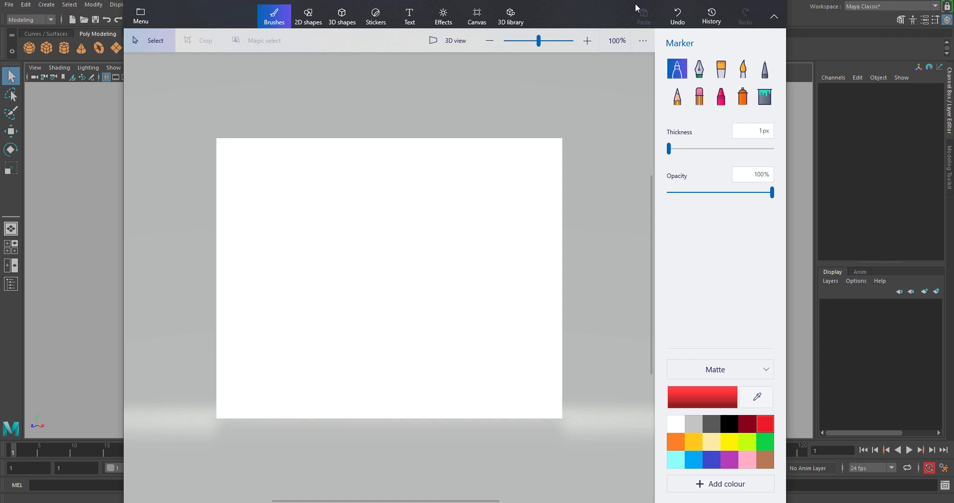
mouse_move(258, 174)
mouse_down()
mouse_move(257, 204)
mouse_move(305, 197)
mouse_up()
drag(425, 170, 436, 186)
drag(407, 186, 431, 178)
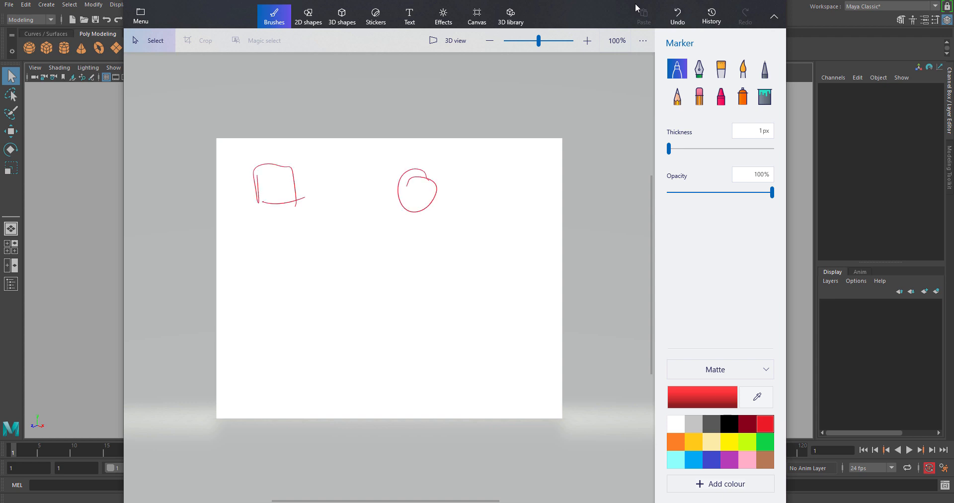
mouse_move(282, 275)
mouse_down()
mouse_move(319, 272)
mouse_move(287, 273)
mouse_up()
mouse_move(474, 213)
mouse_down()
mouse_move(492, 250)
mouse_move(503, 194)
mouse_move(517, 235)
mouse_up()
drag(517, 232, 491, 246)
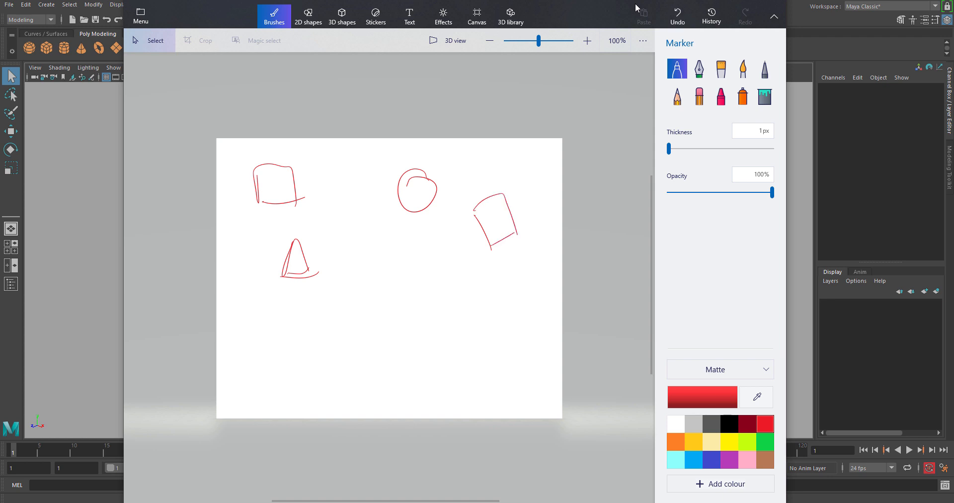
Add small shapes below the triangle, a grid beside the circle and a large box under the tilted box
mouse_move(279, 306)
mouse_down()
mouse_move(314, 311)
mouse_move(321, 303)
mouse_move(301, 345)
mouse_move(317, 326)
mouse_move(309, 341)
mouse_up()
mouse_move(367, 201)
mouse_down()
mouse_move(373, 242)
mouse_move(400, 186)
mouse_up()
mouse_move(402, 194)
mouse_down()
mouse_move(409, 237)
mouse_move(412, 222)
mouse_move(384, 241)
mouse_up()
mouse_move(390, 194)
mouse_down()
mouse_move(392, 240)
mouse_move(389, 207)
mouse_up()
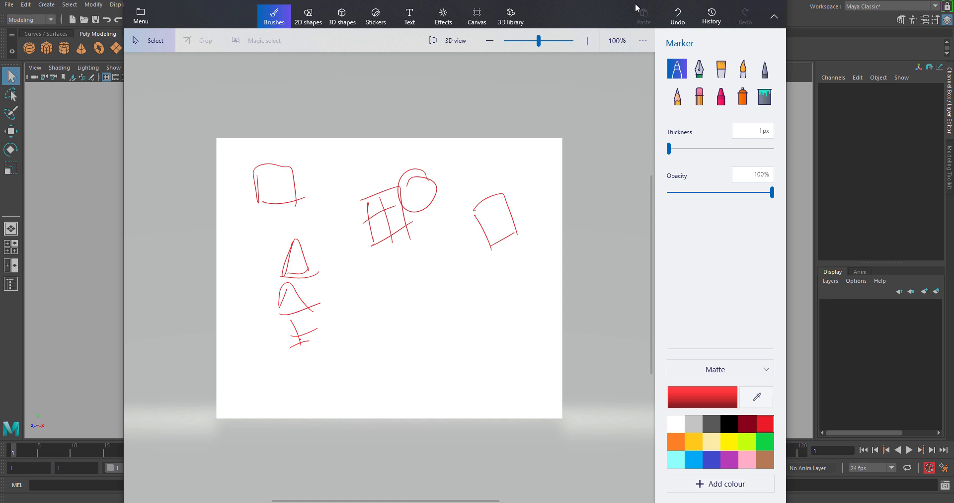
mouse_move(462, 259)
mouse_down()
mouse_move(542, 244)
mouse_move(540, 317)
mouse_move(484, 320)
mouse_up()
drag(471, 315, 546, 300)
drag(474, 306, 473, 319)
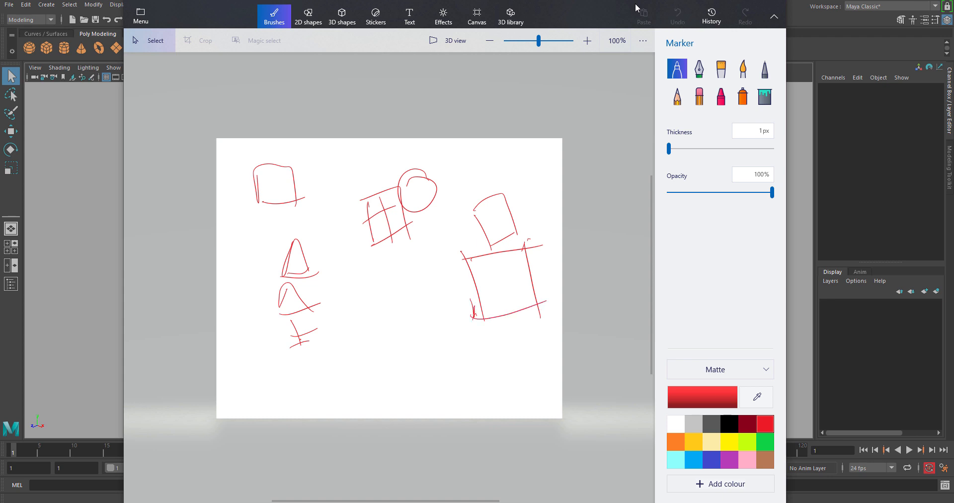
drag(466, 271, 464, 286)
mouse_move(470, 299)
mouse_down()
mouse_move(476, 316)
mouse_move(536, 324)
mouse_up()
Draw a large loop through the shapes and arrows pointing at the grid, the large box and the lowest small shape
mouse_move(262, 241)
mouse_down()
mouse_move(397, 155)
mouse_move(326, 356)
mouse_move(359, 202)
mouse_up()
drag(355, 144, 381, 193)
drag(388, 159, 380, 186)
mouse_move(545, 161)
mouse_down()
mouse_move(528, 240)
mouse_move(553, 222)
mouse_up()
mouse_move(238, 318)
mouse_down()
mouse_move(284, 331)
mouse_move(273, 345)
mouse_up()
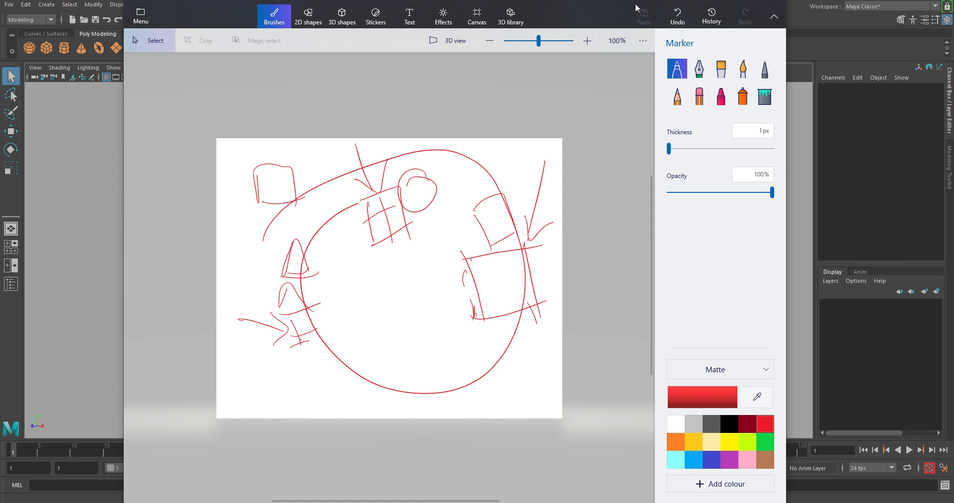
Write and underline "Bed" in the canvas's upper-right corner, link it to the boxes below and circle the word
click(515, 150)
mouse_move(519, 148)
mouse_down()
mouse_move(522, 169)
mouse_move(557, 160)
mouse_move(515, 221)
mouse_up()
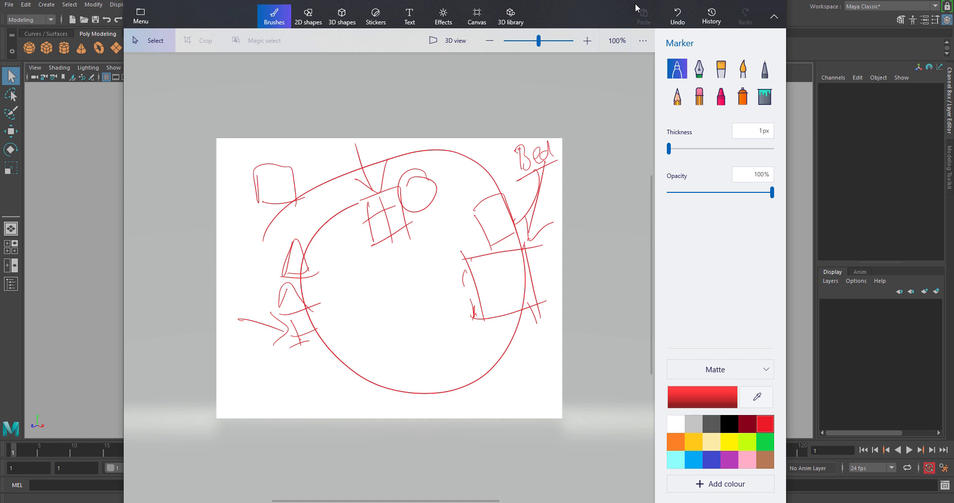
mouse_move(519, 139)
mouse_down()
mouse_move(504, 166)
mouse_move(561, 149)
mouse_up()
click(488, 294)
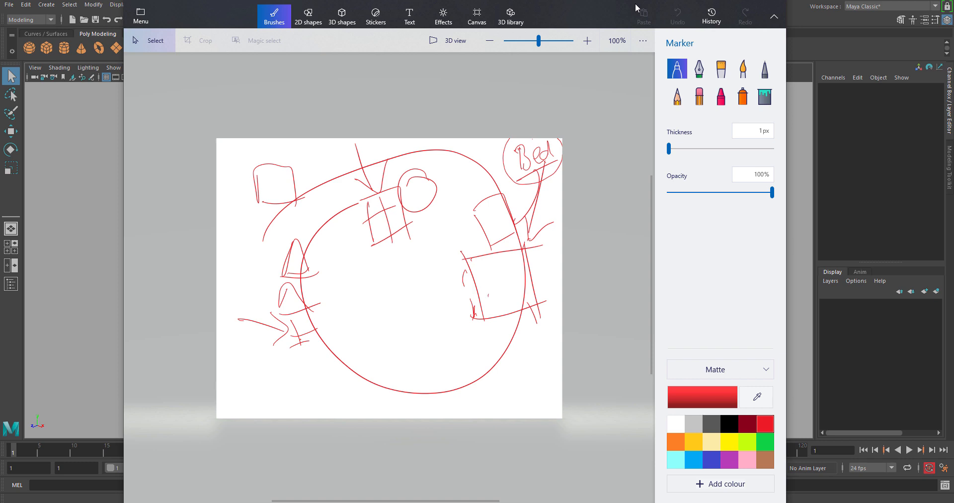
Switch to Maya and create a reference to the Ball_01 file with the current reference options
click(729, 2)
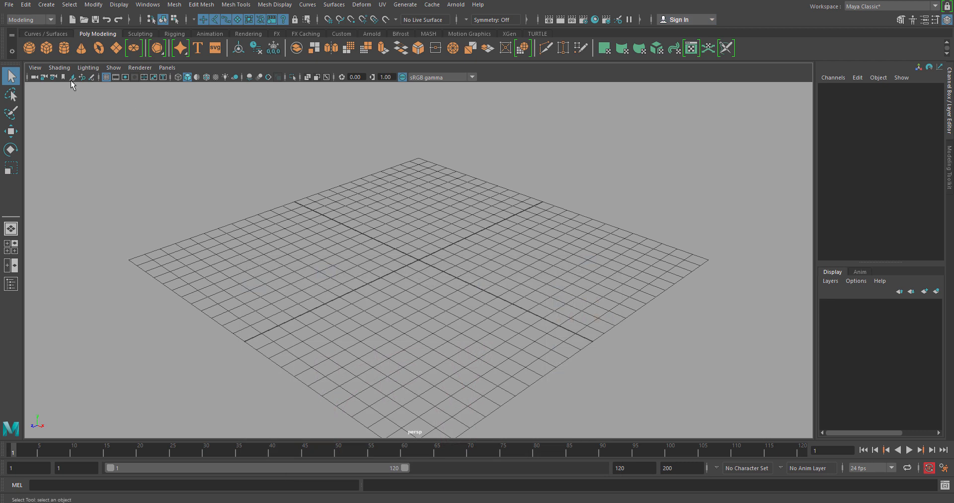
click(12, 6)
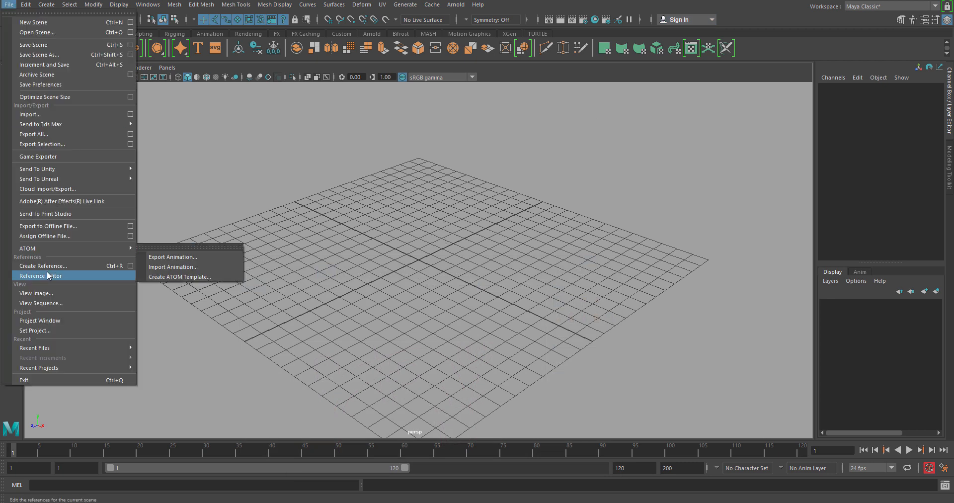
click(130, 265)
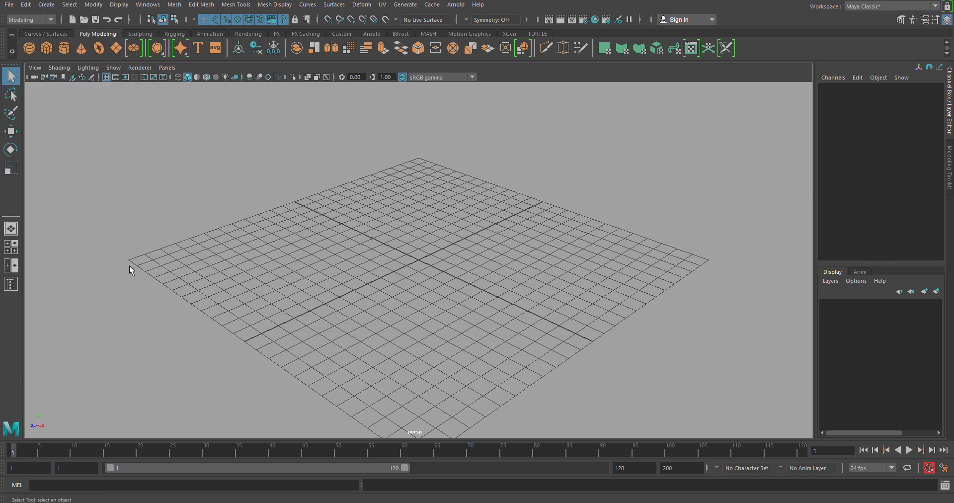
drag(533, 127, 475, 118)
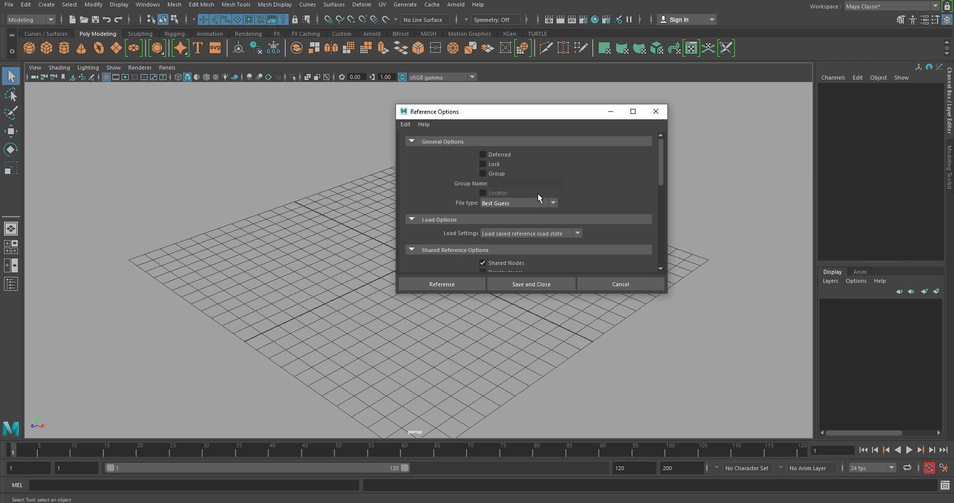
click(457, 285)
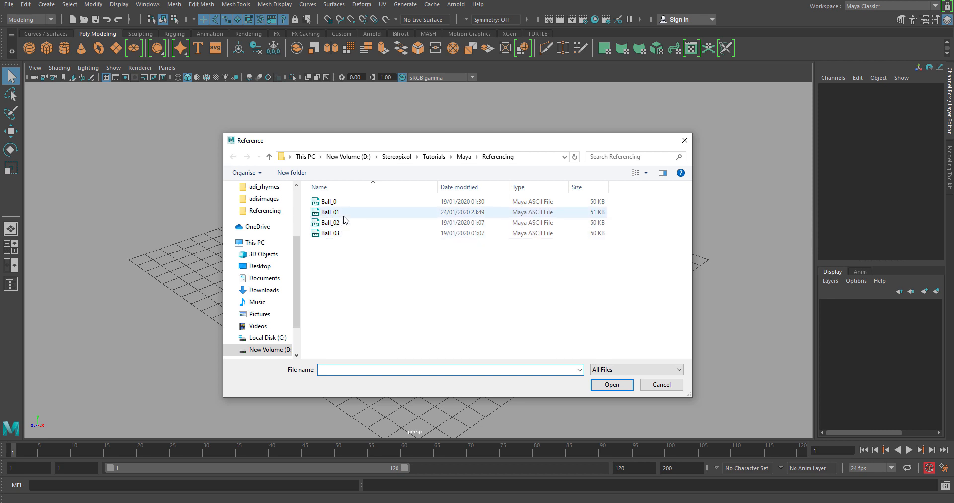
click(347, 213)
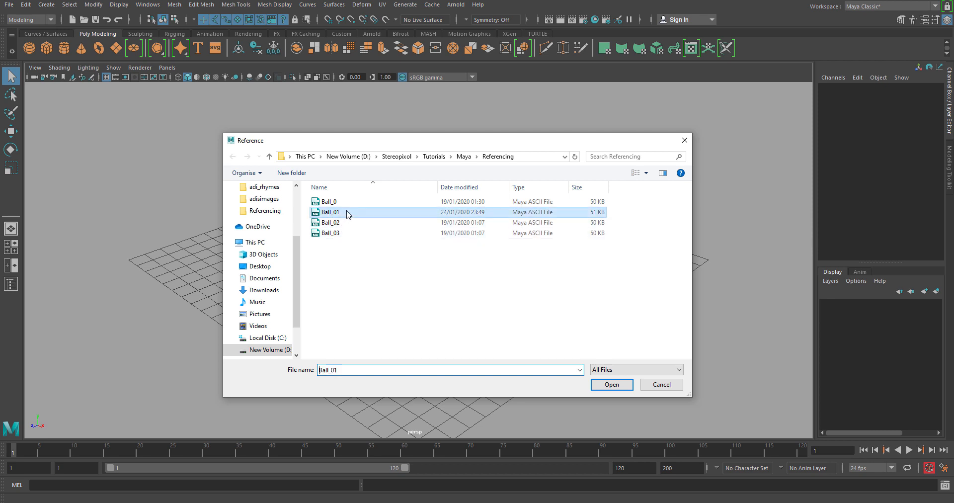
click(603, 383)
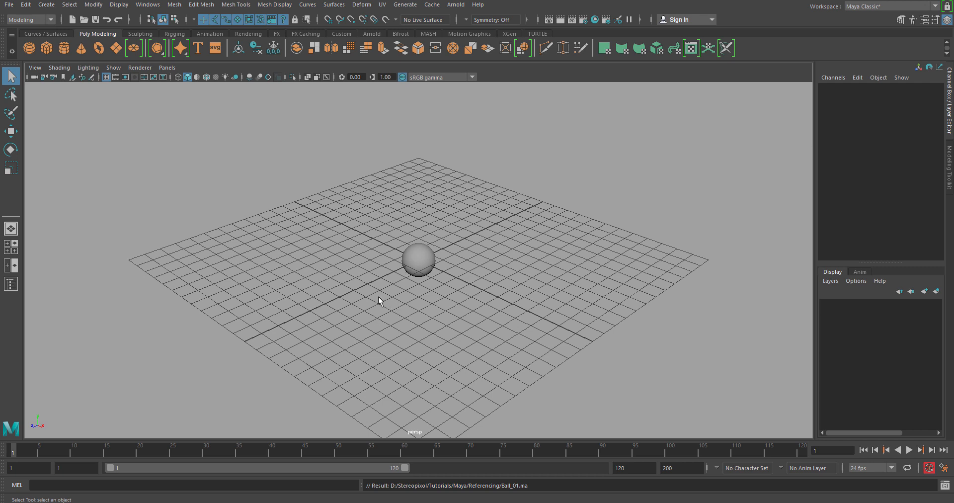
Switch to the Maya window with the original Ball_01 scene, deselect the ball and return to the referencing scene
mouse_move(346, 500)
click(485, 478)
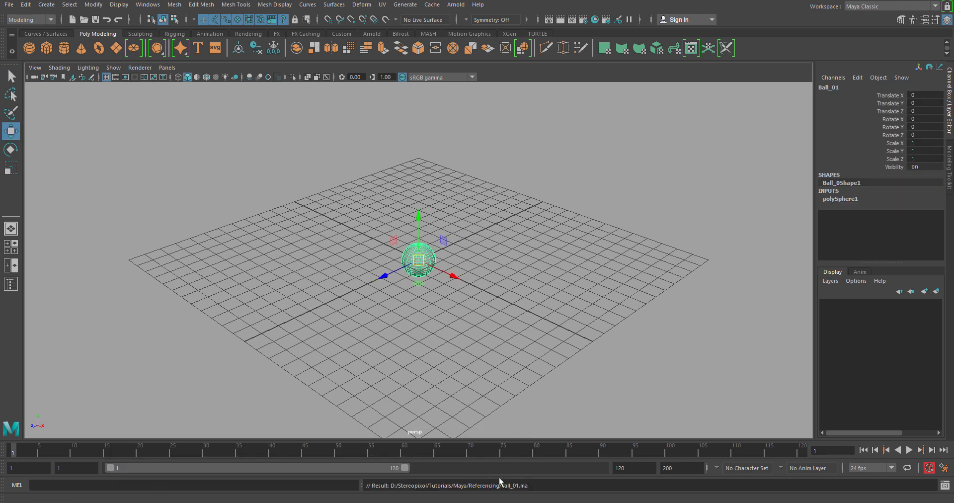
click(296, 228)
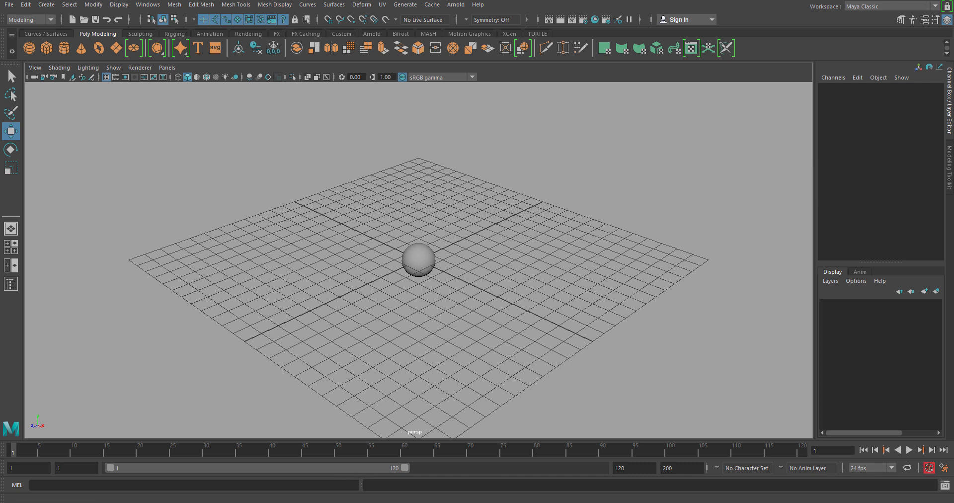
click(294, 470)
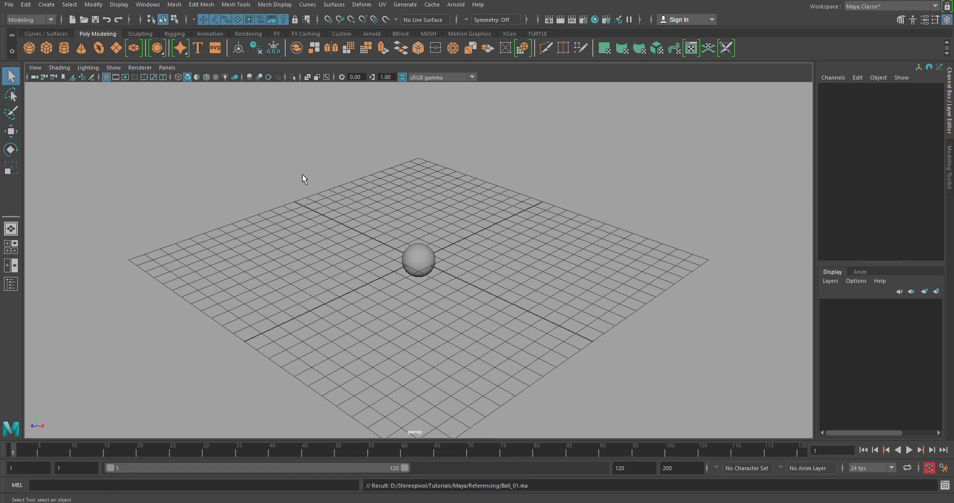
Open the Reference Editor and examine the Ball_01.ma reference details with the referenced ball selected
click(10, 4)
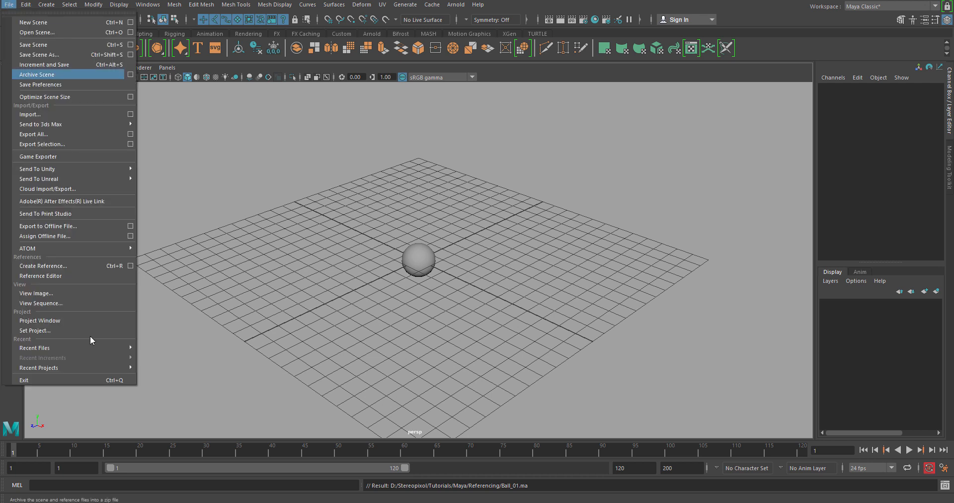
click(92, 276)
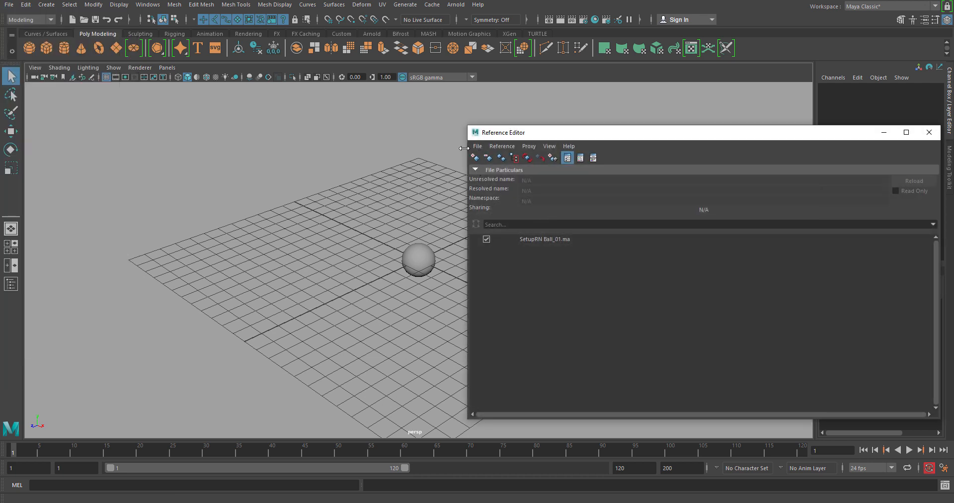
drag(467, 155, 598, 155)
drag(729, 133, 583, 92)
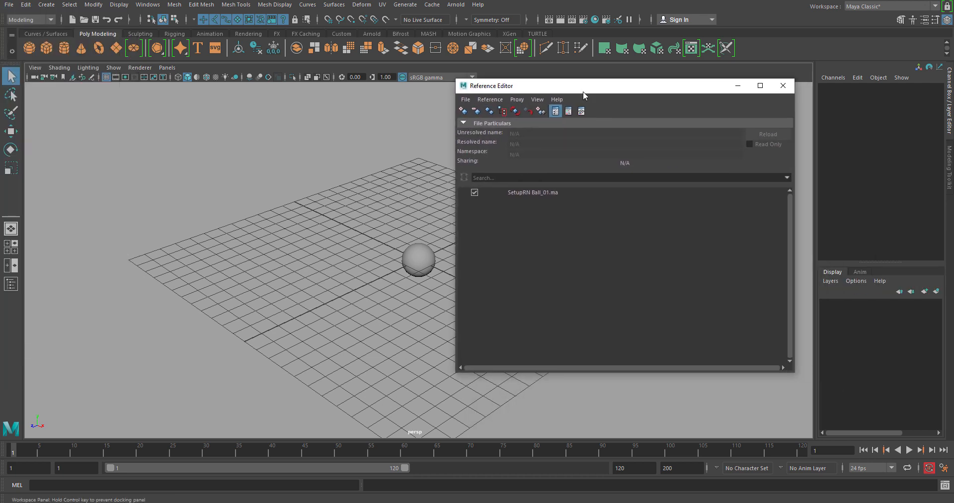
drag(397, 253, 422, 278)
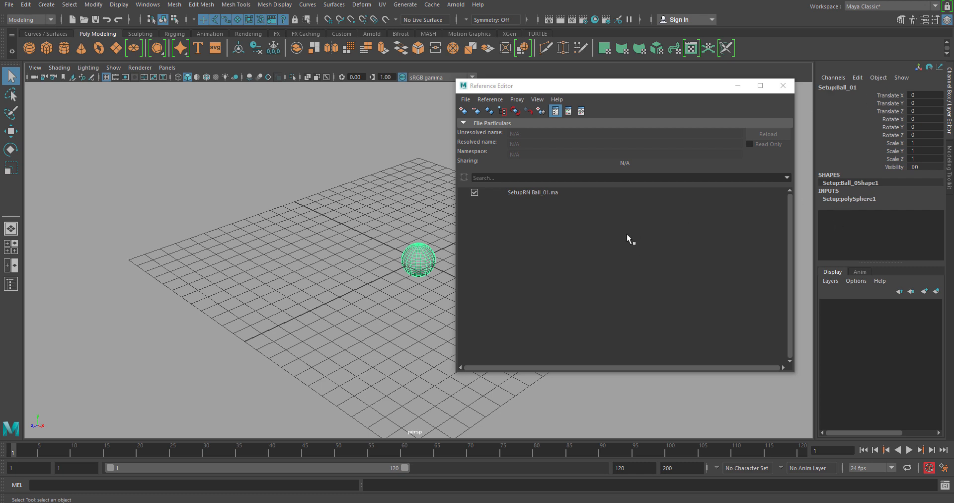
click(565, 193)
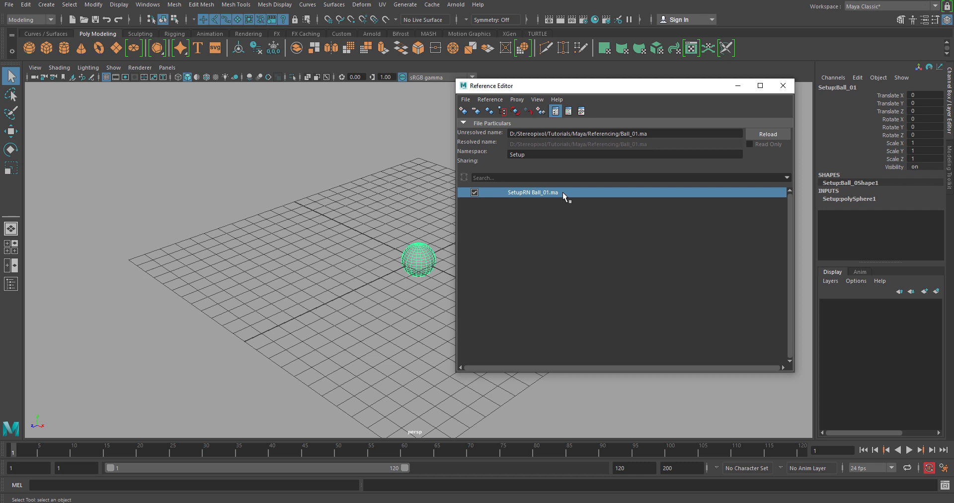
click(738, 86)
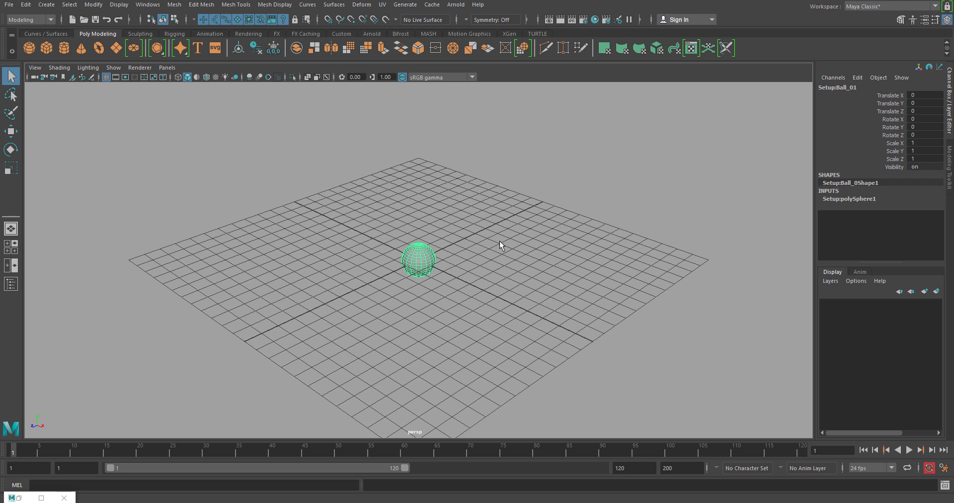
Try to delete the referenced ball from the scene and recheck its entry in the Reference Editor
key(Delete)
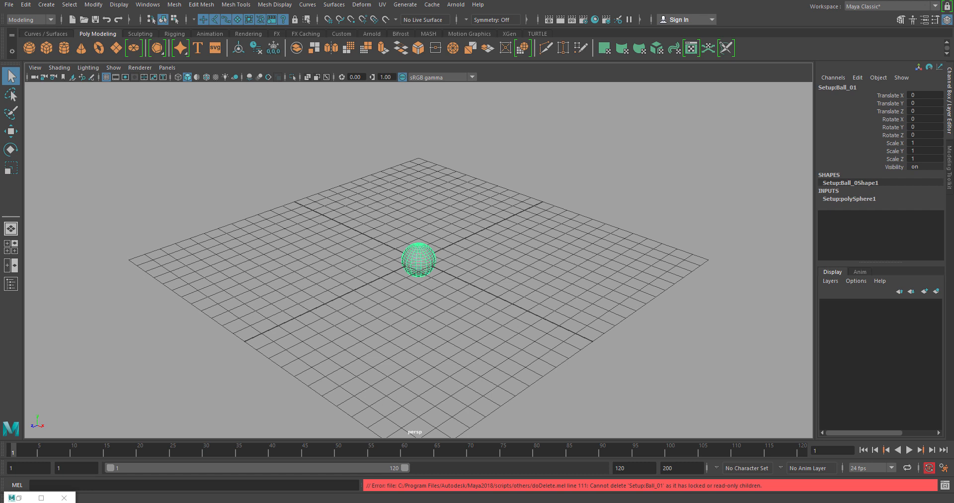
click(11, 498)
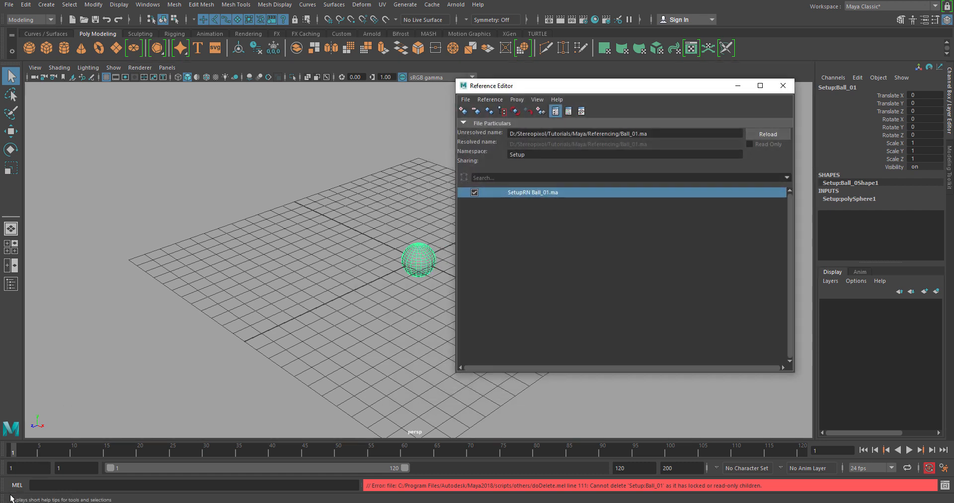
drag(541, 90, 670, 90)
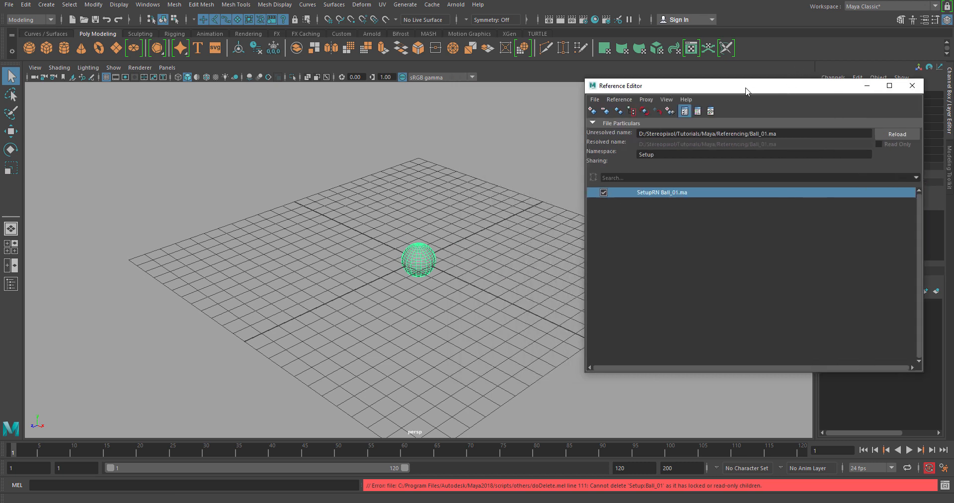
drag(746, 90, 561, 90)
click(683, 88)
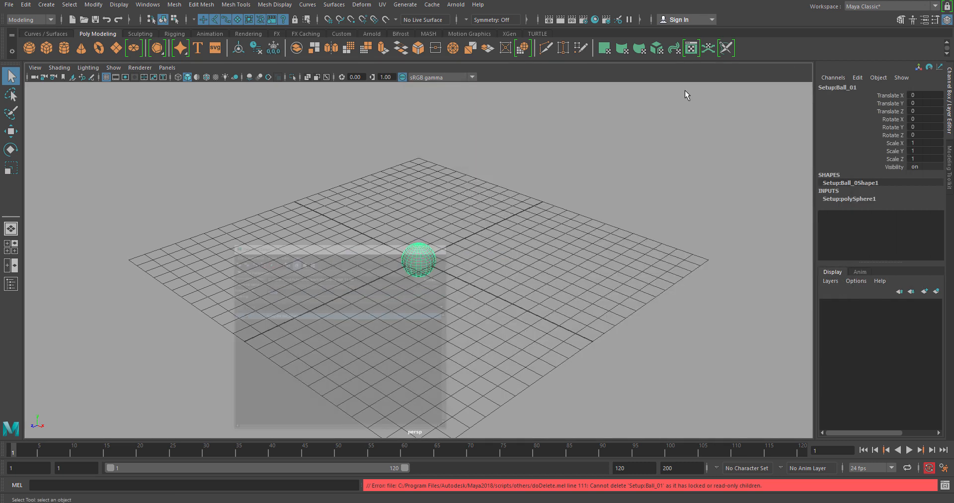
Add the selected referenced ball to a new display layer and toggle the layer's visibility off and on
click(936, 292)
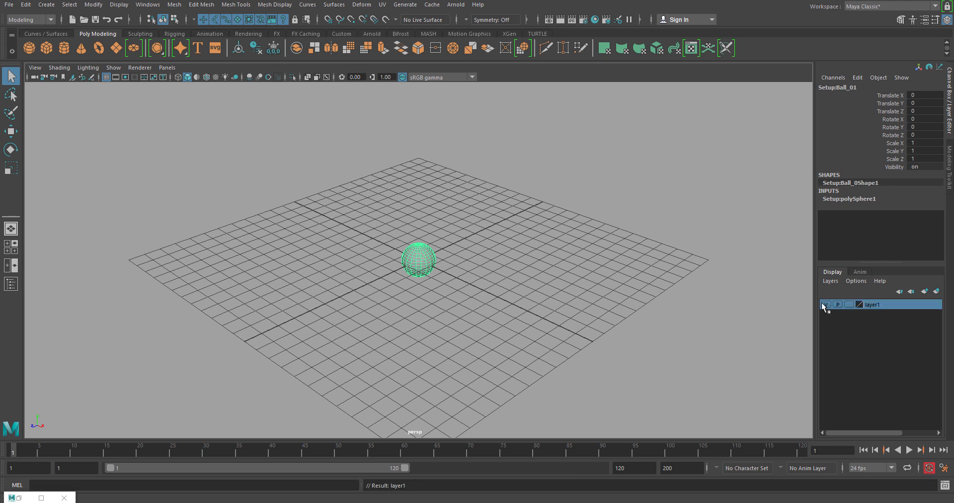
right_click(887, 304)
click(884, 321)
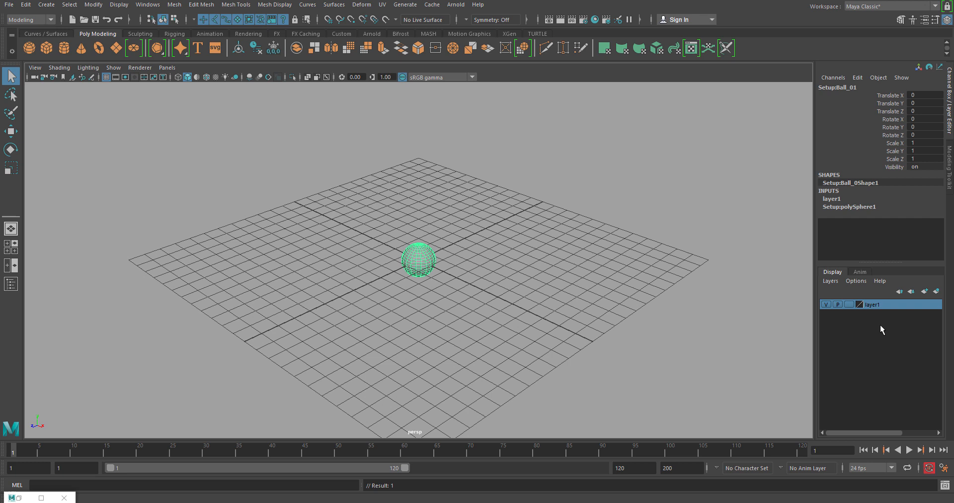
click(826, 304)
click(825, 304)
Undo adding the referenced ball to the display layer and delete layer1
key(ctrl+z)
key(ctrl+z)
key(ctrl+z)
key(ctrl+z)
key(ctrl+z)
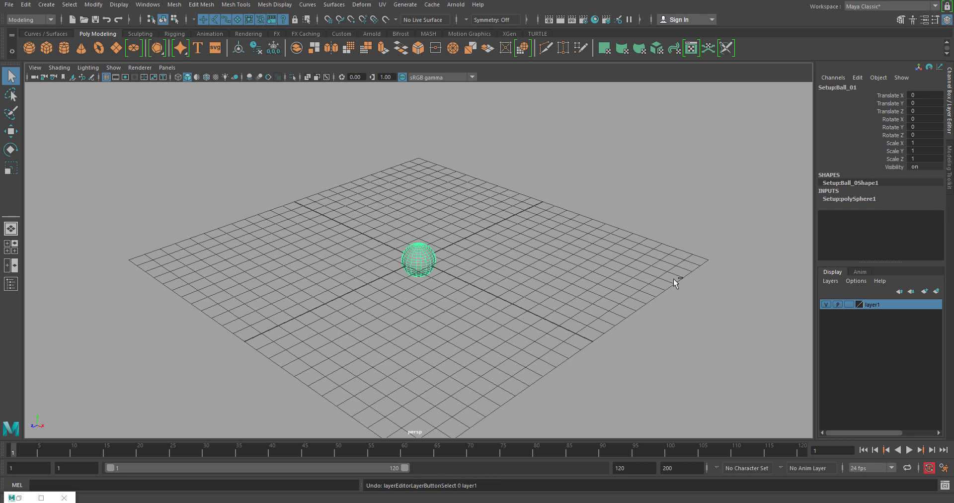
right_click(889, 306)
click(889, 403)
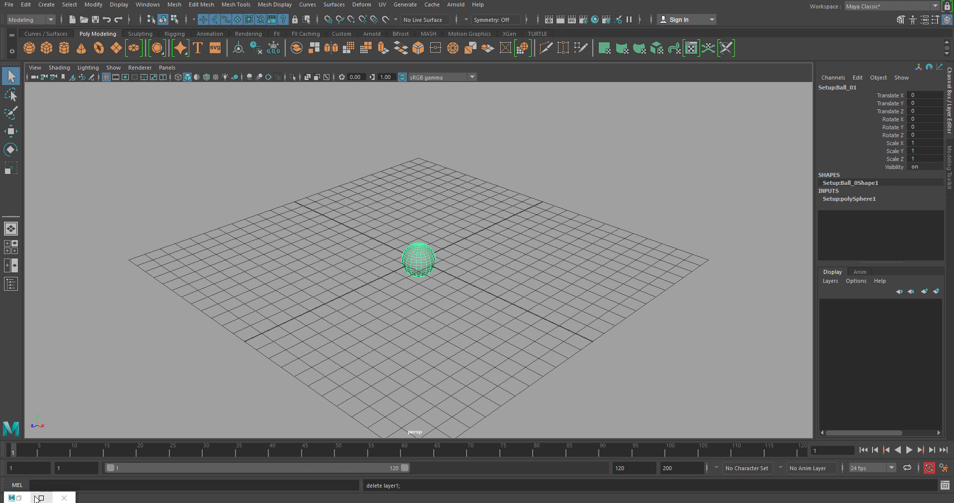
Restore the Reference Editor beside the ball, unload the Ball_01.ma reference and load it again
click(19, 497)
drag(543, 89, 730, 95)
click(607, 205)
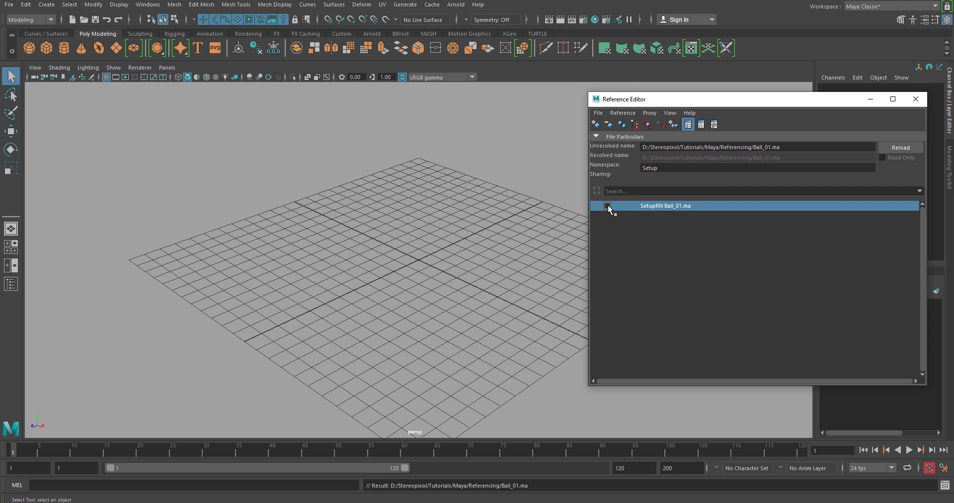
click(607, 205)
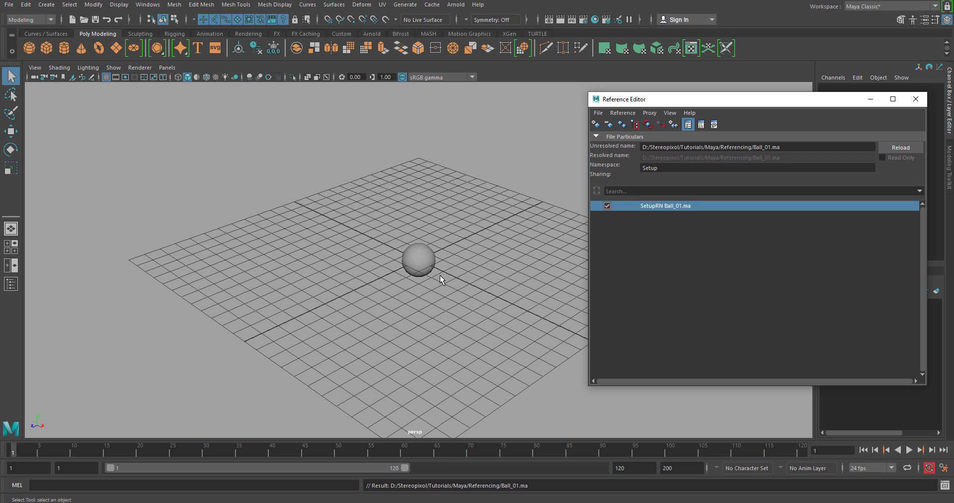
Recheck the Paint 3D sketch, then move the referenced ball's side vertices in Maya by about 2.01 in X, -1.13 in Y and -1.16 in Z
key(alt+Tab)
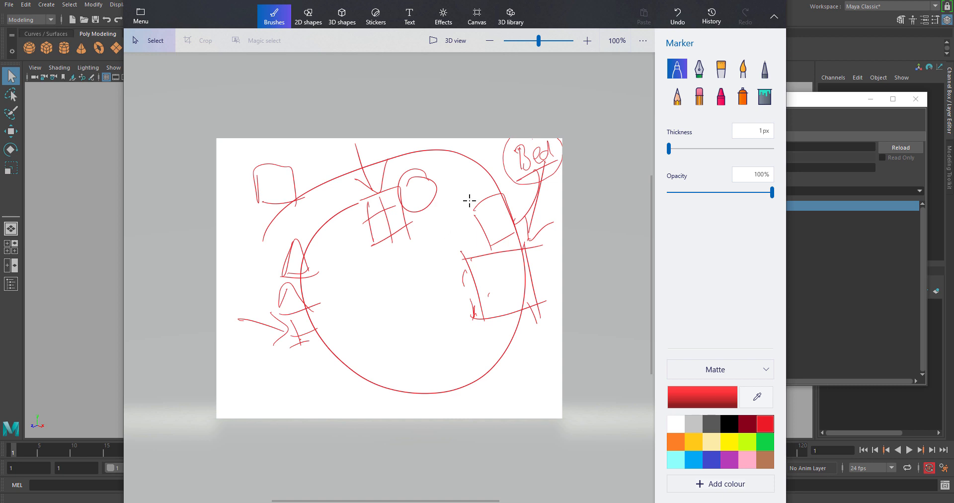
click(728, 3)
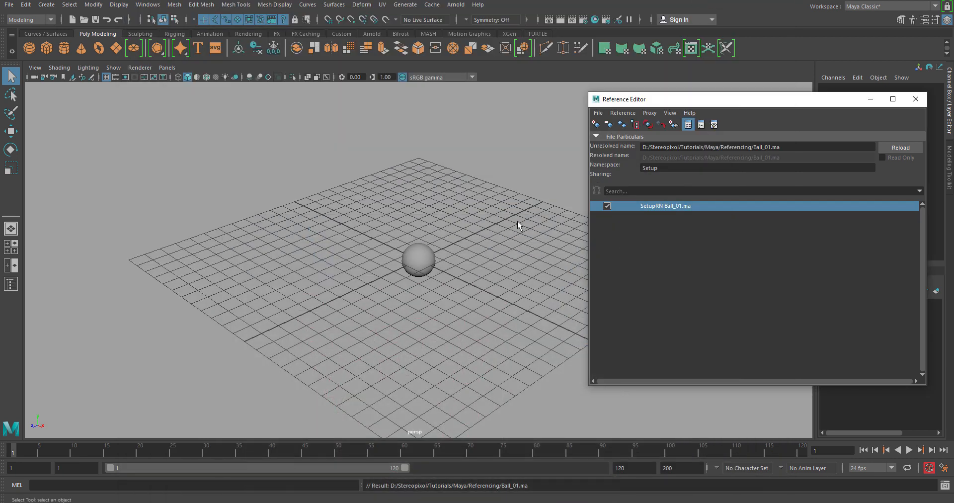
click(426, 259)
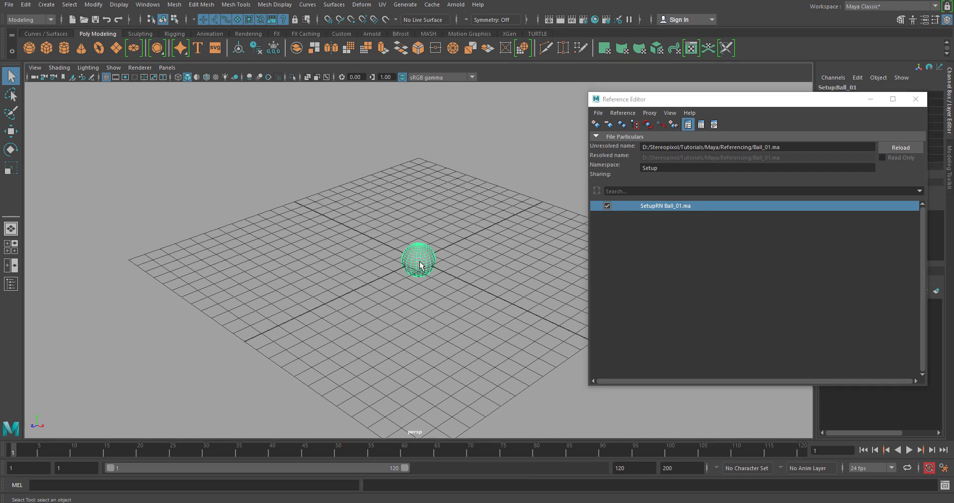
right_drag(378, 262, 367, 209)
drag(425, 254, 468, 287)
key(w)
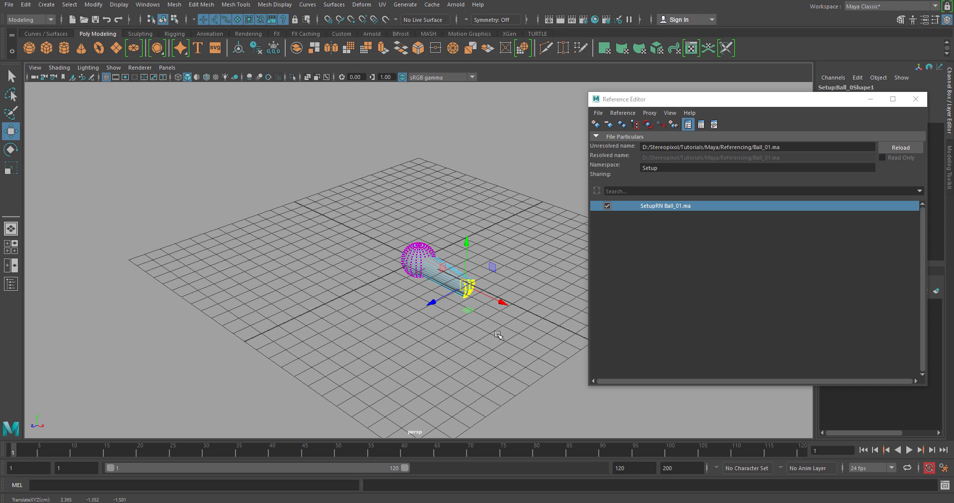
scroll(498, 335, up, 4)
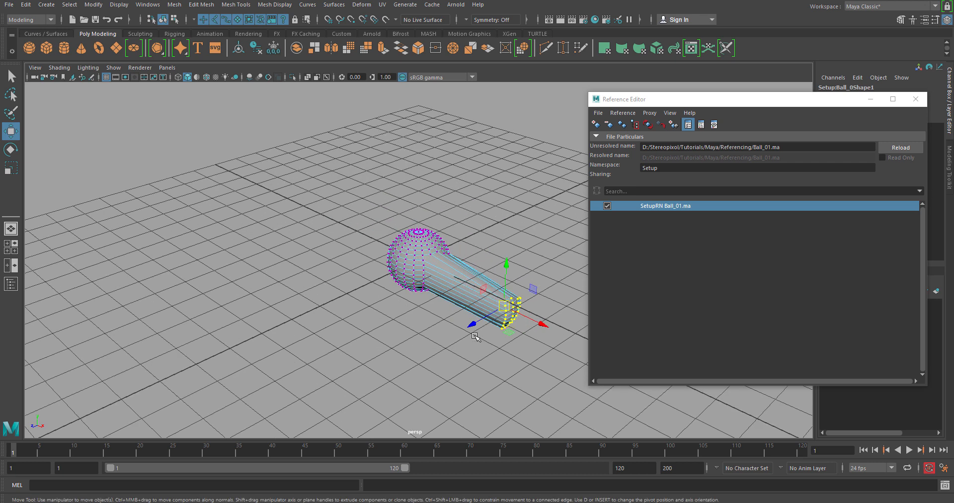
key(F8)
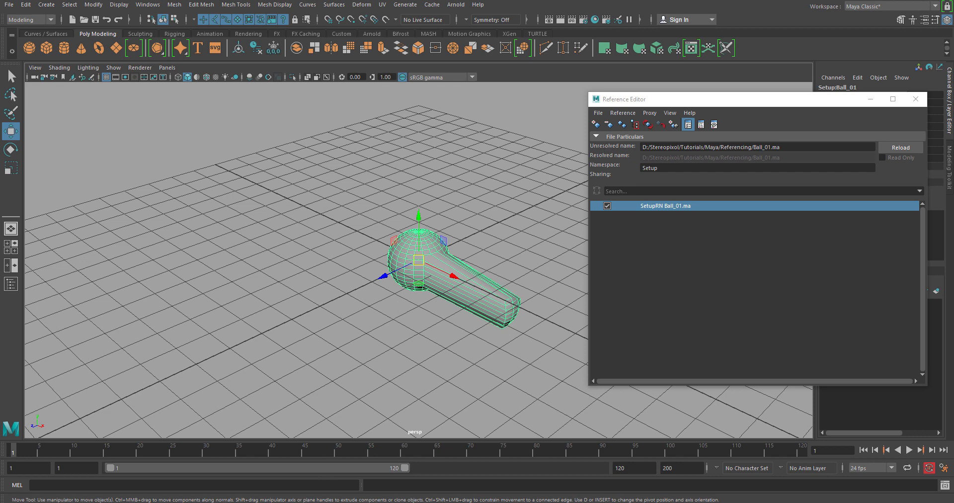
Revisit the Paint 3D sketch, then undo the vertex move on the referenced ball in Maya and return to object mode
key(alt+Tab)
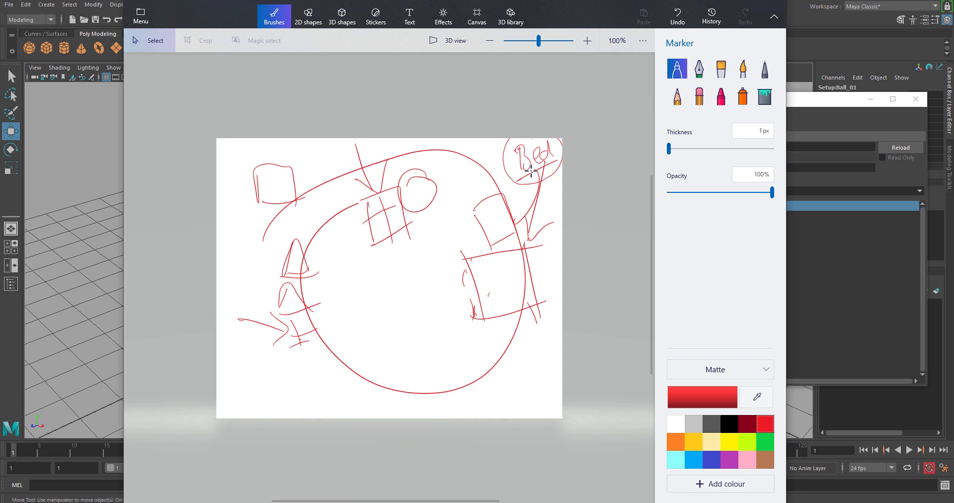
click(724, 1)
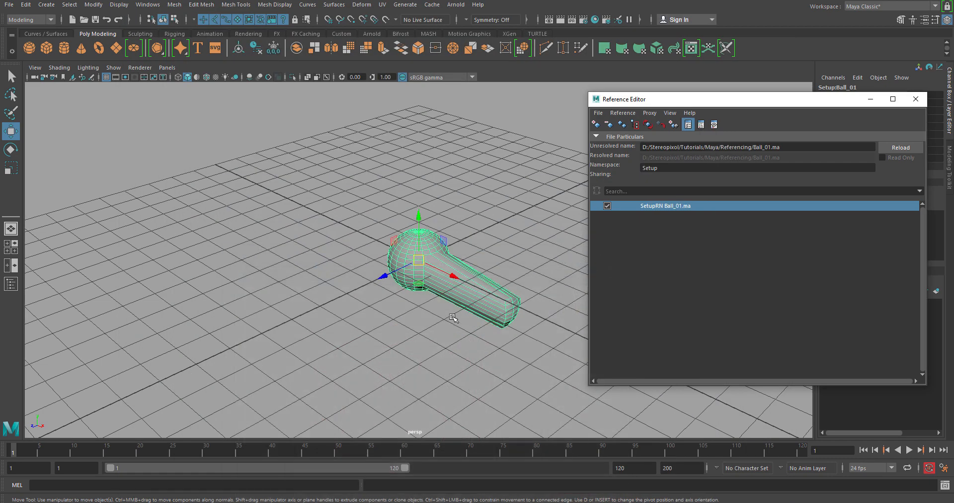
key(ctrl+z)
key(ctrl+z)
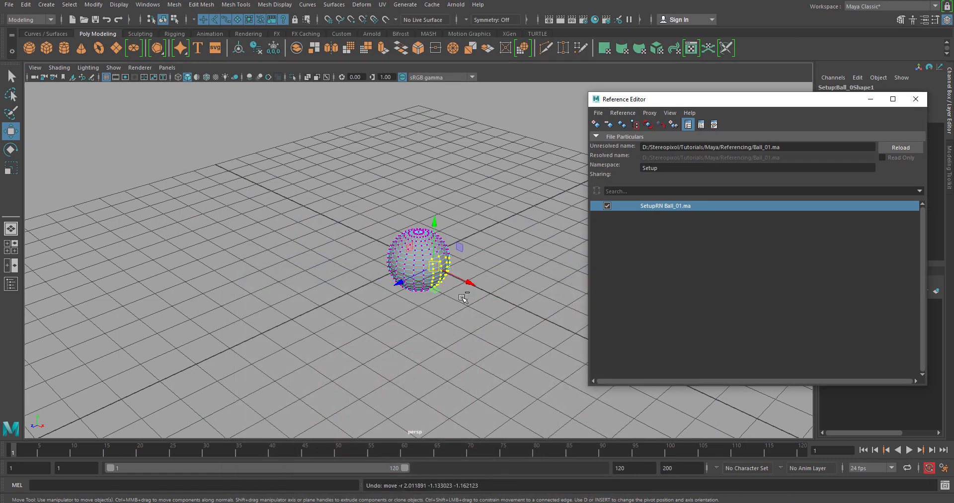
right_drag(398, 246, 509, 107)
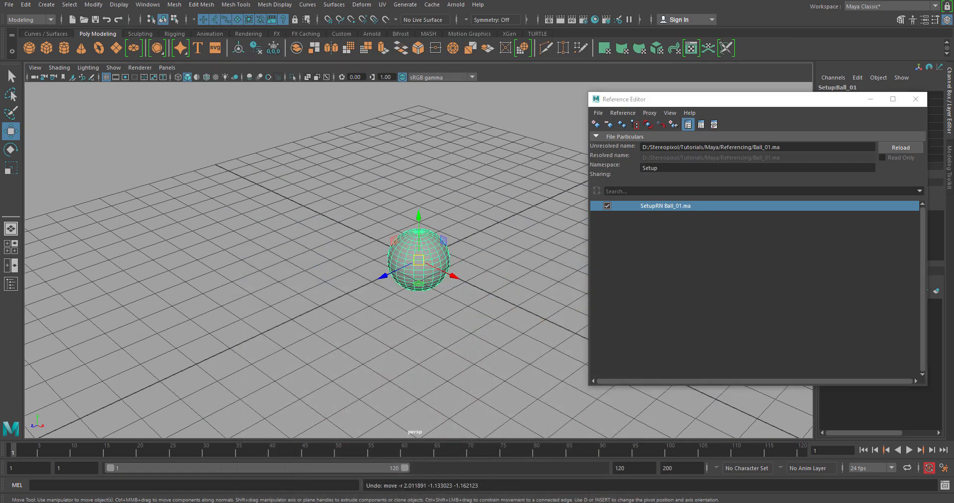
Switch to the original Ball_01 scene, stretch the ball upward by raising its top vertices, and save the scene
click(501, 460)
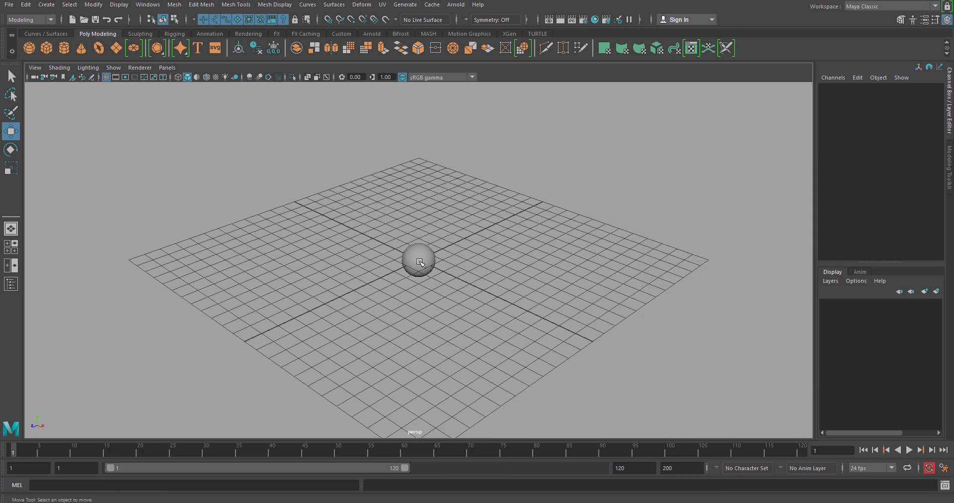
click(419, 260)
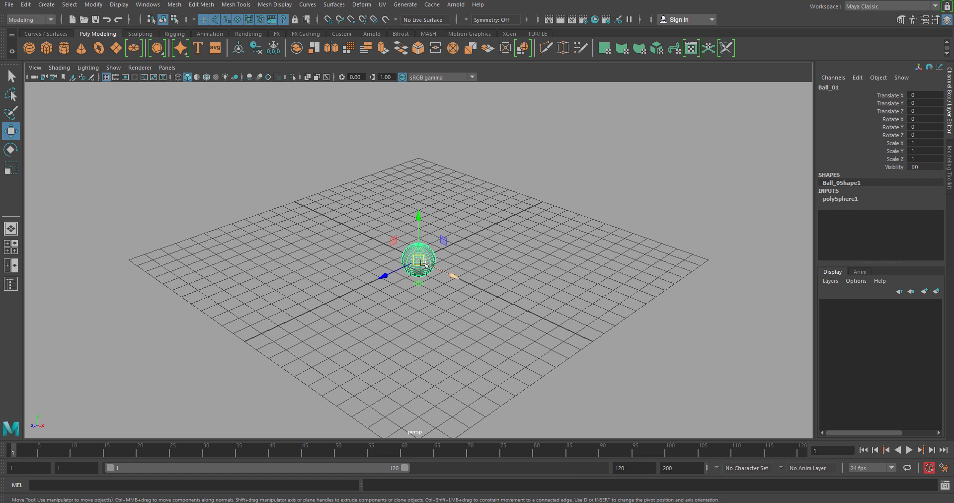
scroll(424, 297, up, 3)
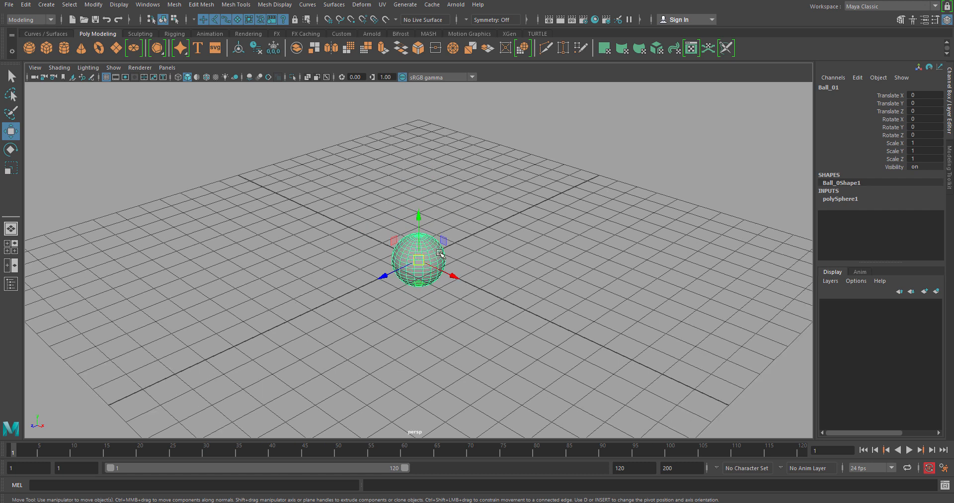
right_drag(440, 253, 418, 218)
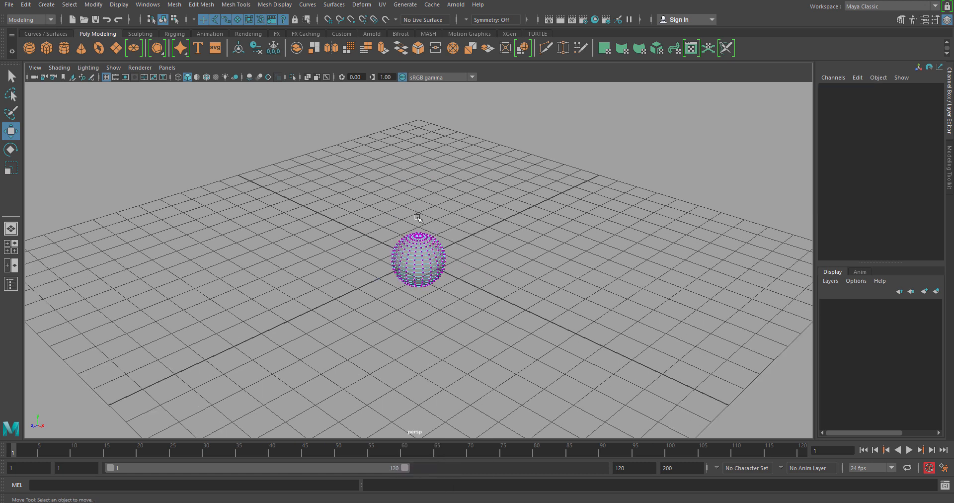
drag(388, 220, 435, 251)
drag(420, 204, 420, 144)
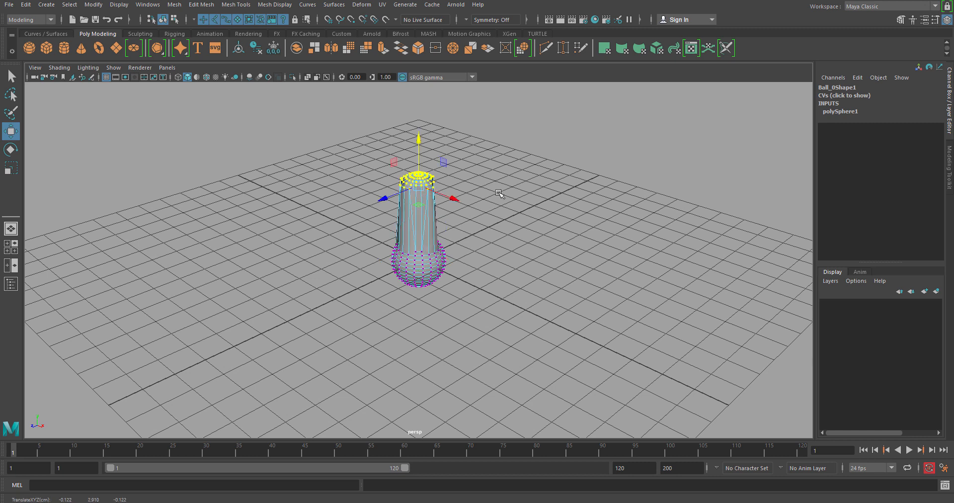
click(507, 237)
right_drag(406, 257, 489, 174)
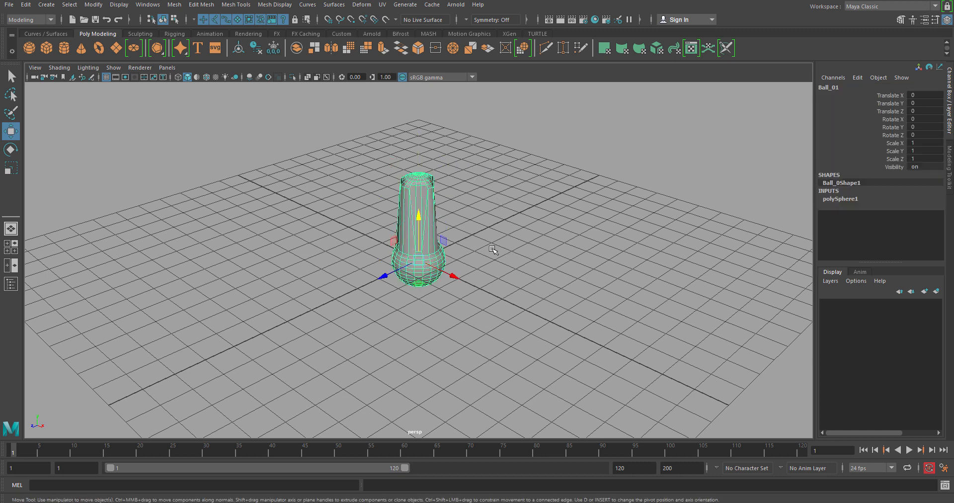
click(526, 287)
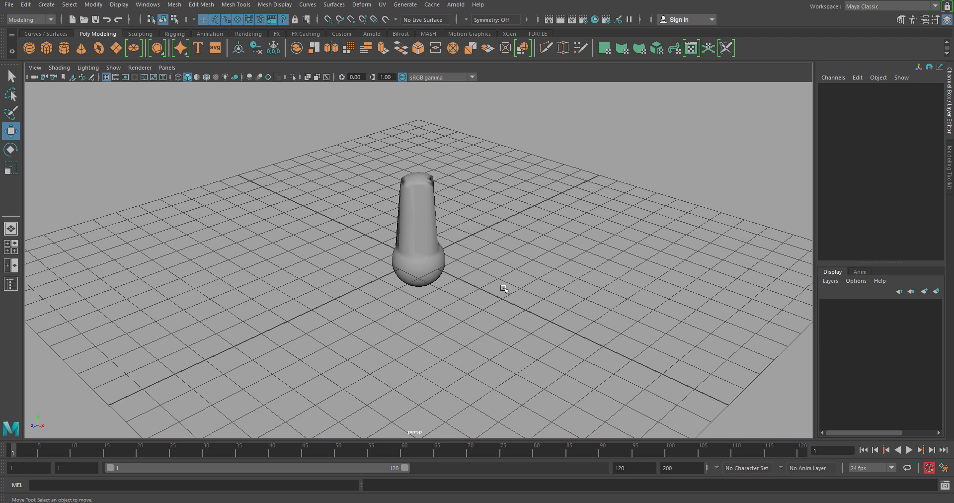
key(ctrl+s)
Reload the Ball_01.ma reference in the untitled referencing scene, then return to the original scene and select the stretched ball
mouse_move(329, 502)
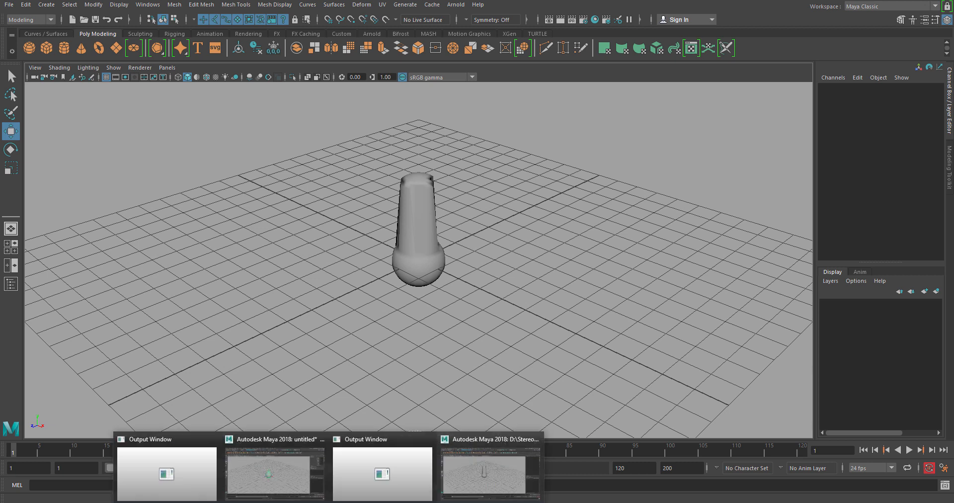
click(278, 470)
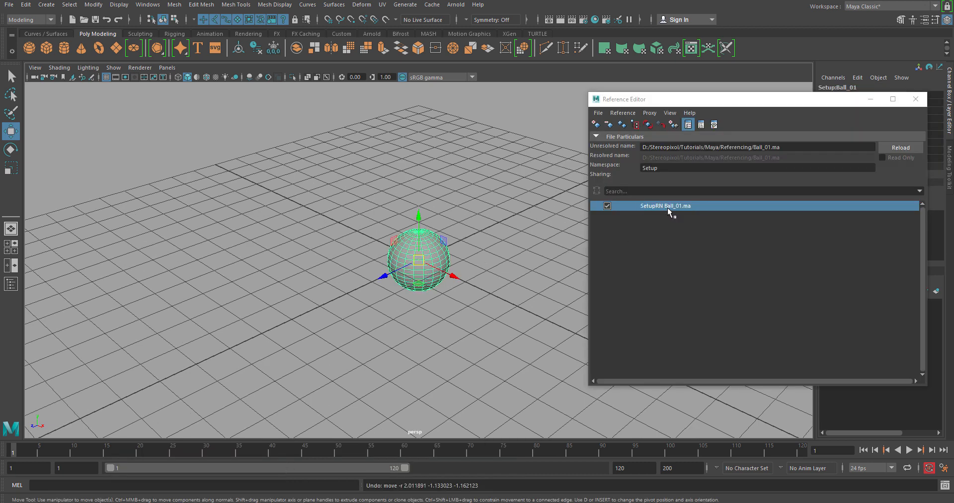
click(898, 147)
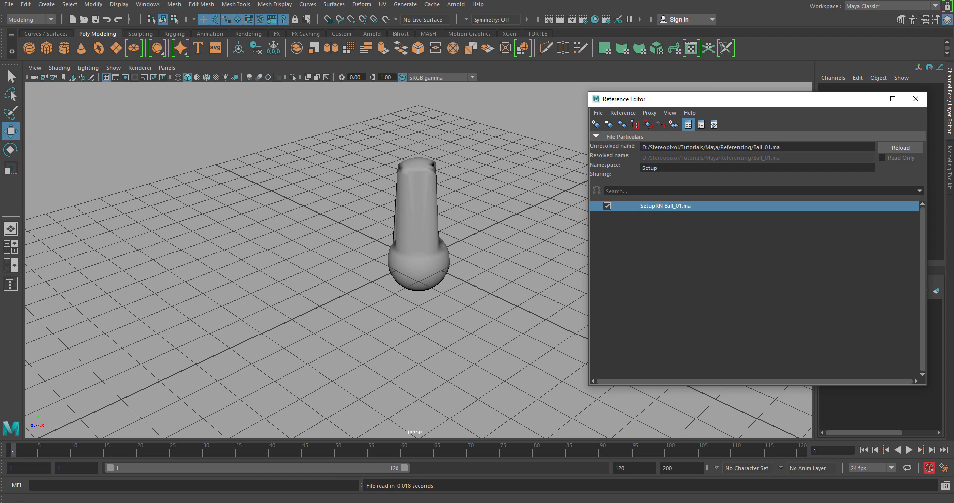
click(506, 466)
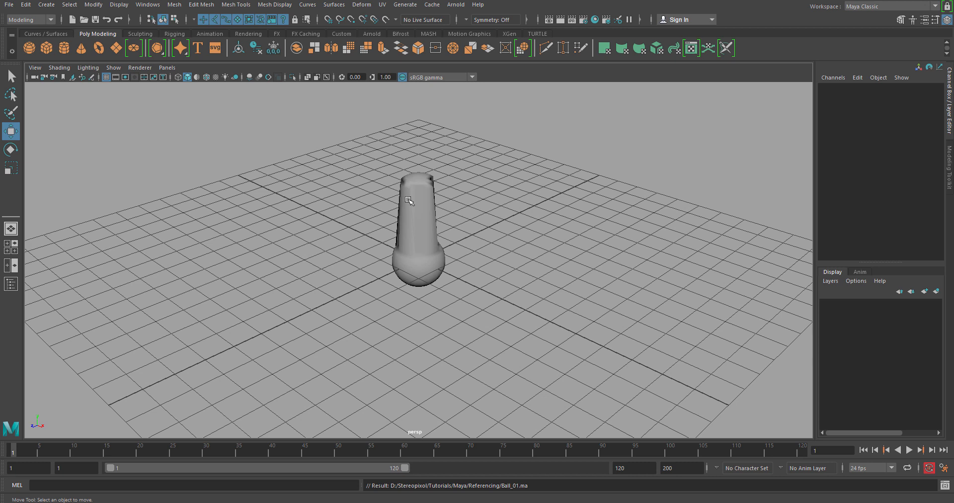
click(424, 226)
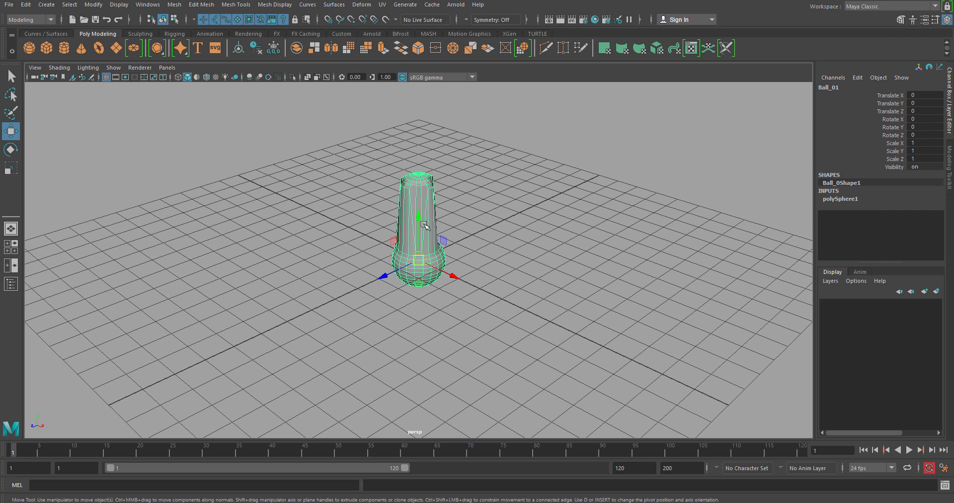
Switch to Paint 3D and erase the whole sketch with a thicker Eraser
click(418, 502)
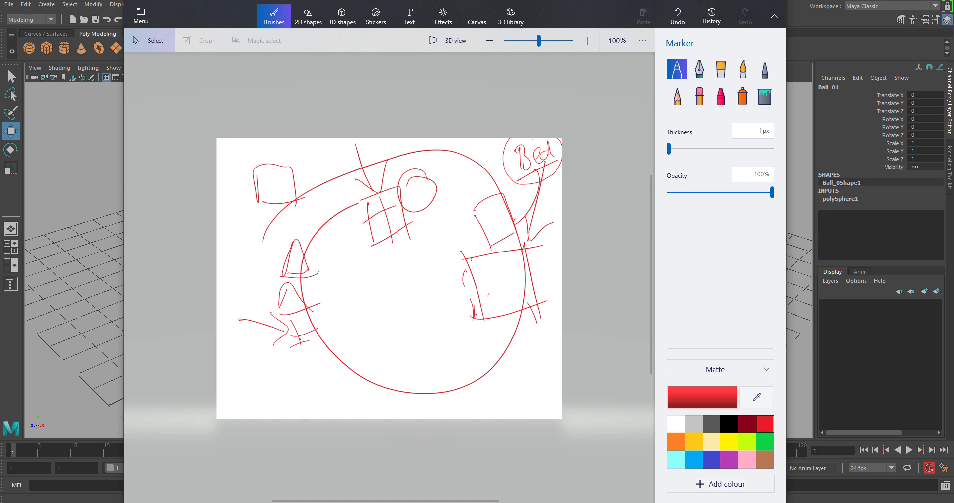
click(699, 96)
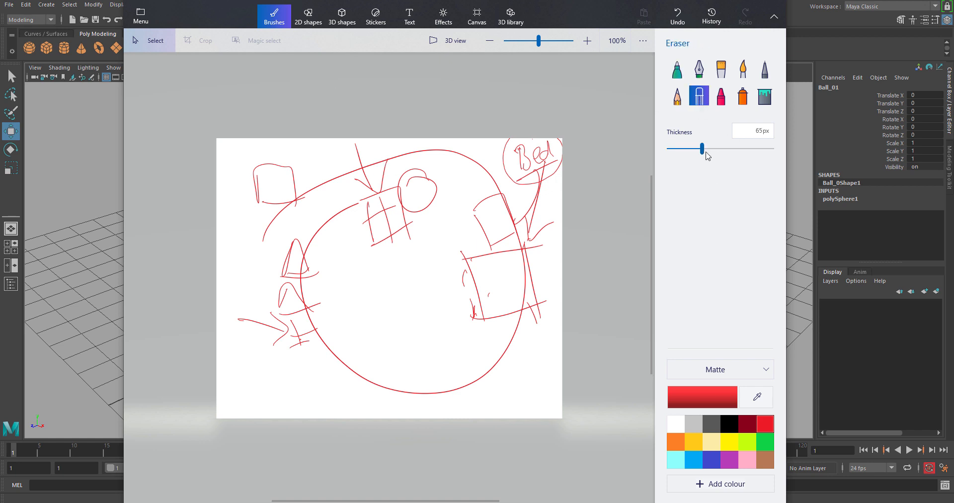
mouse_move(480, 153)
mouse_down()
mouse_move(417, 357)
mouse_move(619, 134)
mouse_up()
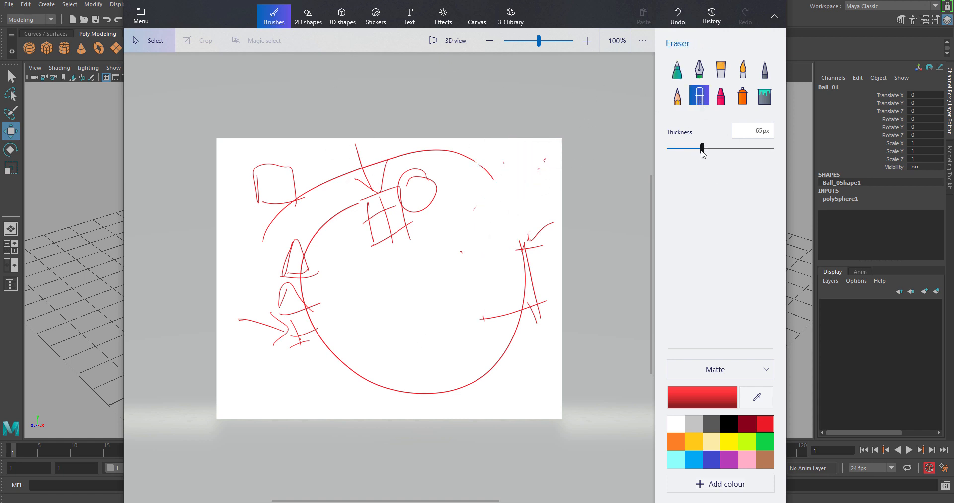
drag(702, 149, 772, 149)
mouse_move(377, 164)
mouse_down()
mouse_move(320, 158)
mouse_move(451, 113)
mouse_move(503, 291)
mouse_move(439, 375)
mouse_move(460, 374)
mouse_up()
drag(696, 149, 705, 149)
Draw a circled letter M near the canvas's upper edge with four lines radiating from it, using the red 1 px Marker
click(678, 70)
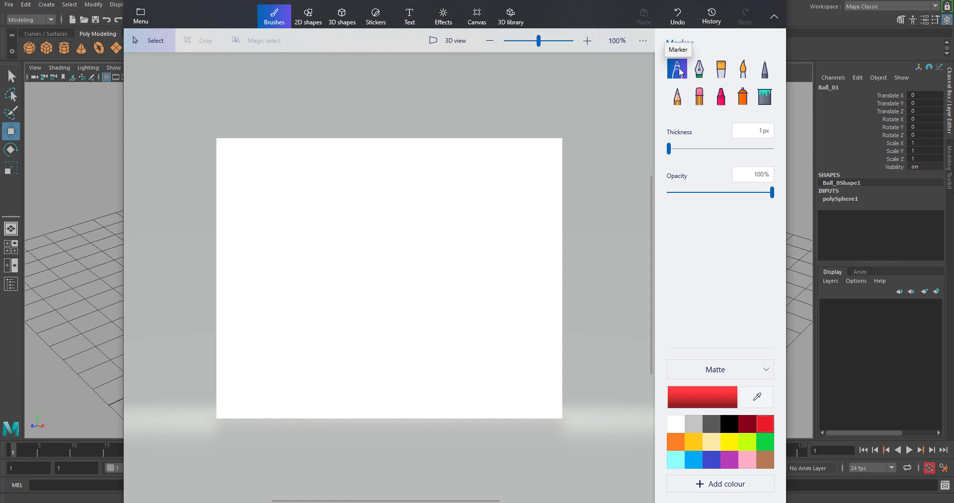
drag(361, 159, 391, 177)
mouse_move(395, 143)
mouse_down()
mouse_move(355, 186)
mouse_move(374, 154)
mouse_up()
mouse_move(358, 193)
mouse_down()
mouse_move(314, 259)
mouse_move(380, 254)
mouse_up()
mouse_move(389, 195)
mouse_down()
mouse_move(412, 240)
mouse_move(466, 196)
mouse_up()
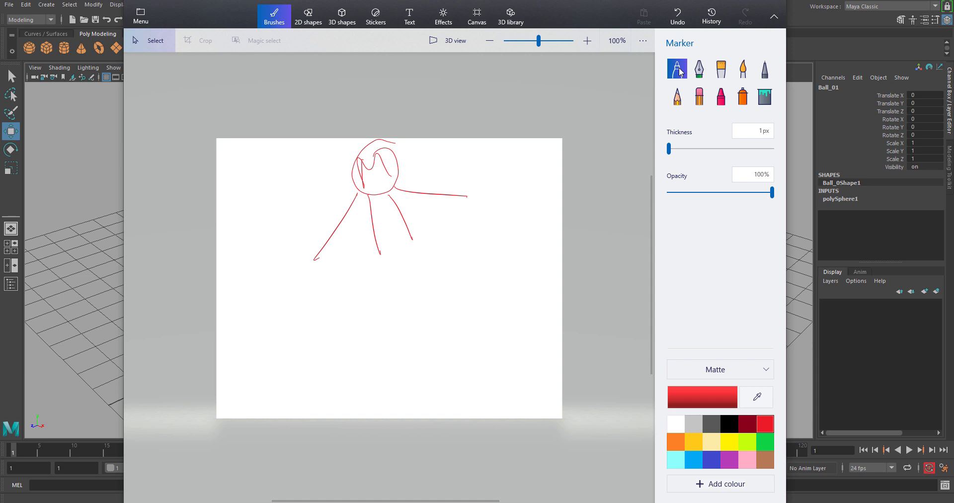
Draw a small circle at the end of each of the four lines and a long curve beneath the circles
drag(314, 260, 298, 273)
drag(384, 258, 393, 266)
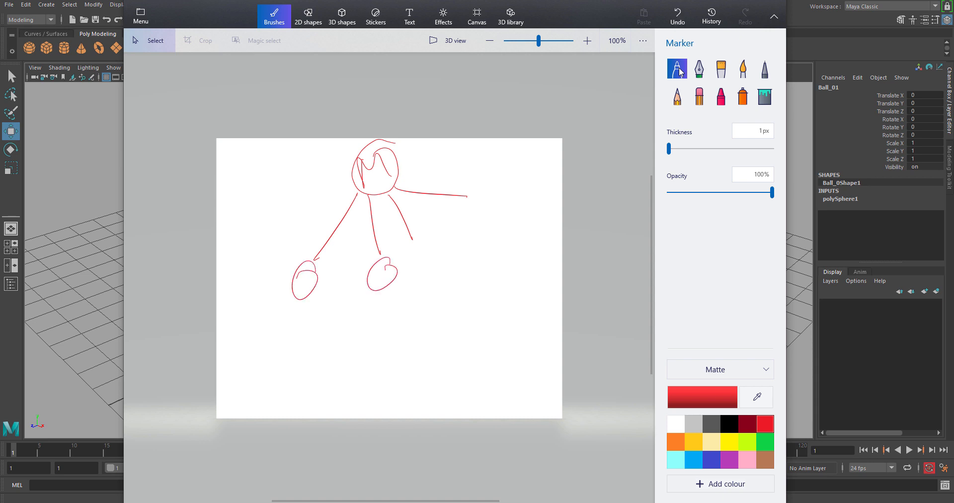
drag(431, 239, 440, 245)
drag(492, 190, 481, 195)
mouse_move(291, 323)
mouse_down()
mouse_move(360, 337)
mouse_move(520, 220)
mouse_up()
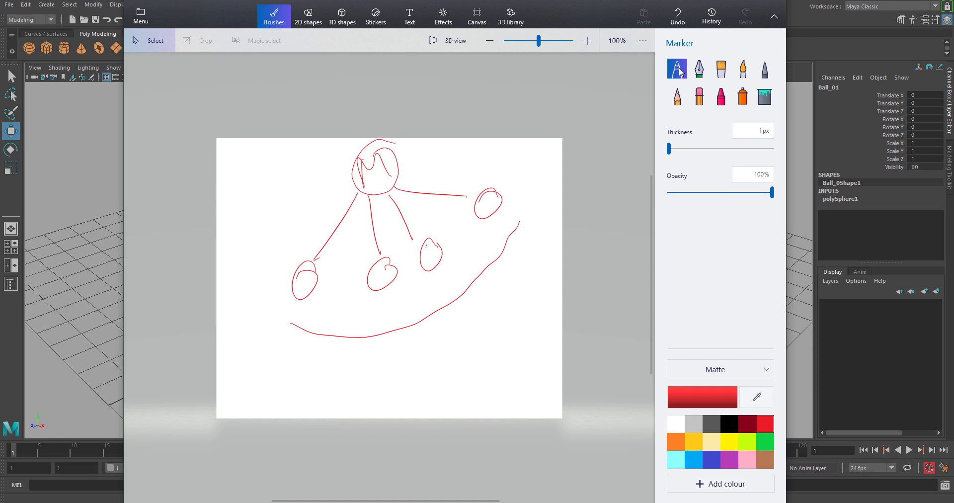
Label three of the radiating lines R and the fourth line I, and circle the letter M again
drag(315, 213, 351, 241)
mouse_move(351, 215)
mouse_down()
mouse_move(368, 240)
mouse_move(384, 231)
mouse_up()
drag(382, 213, 400, 232)
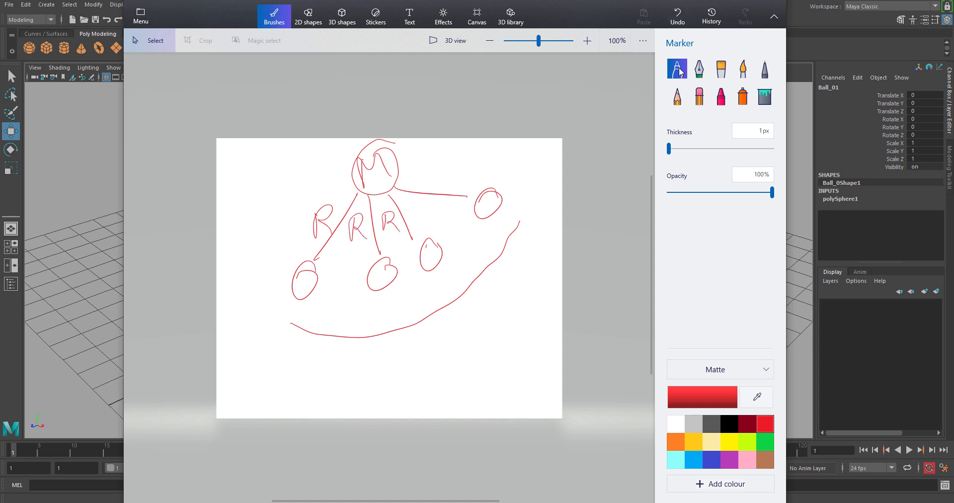
mouse_move(437, 170)
mouse_down()
mouse_move(435, 193)
mouse_move(449, 168)
mouse_move(451, 190)
mouse_up()
mouse_move(358, 148)
mouse_down()
mouse_move(400, 151)
mouse_move(367, 193)
mouse_move(354, 158)
mouse_up()
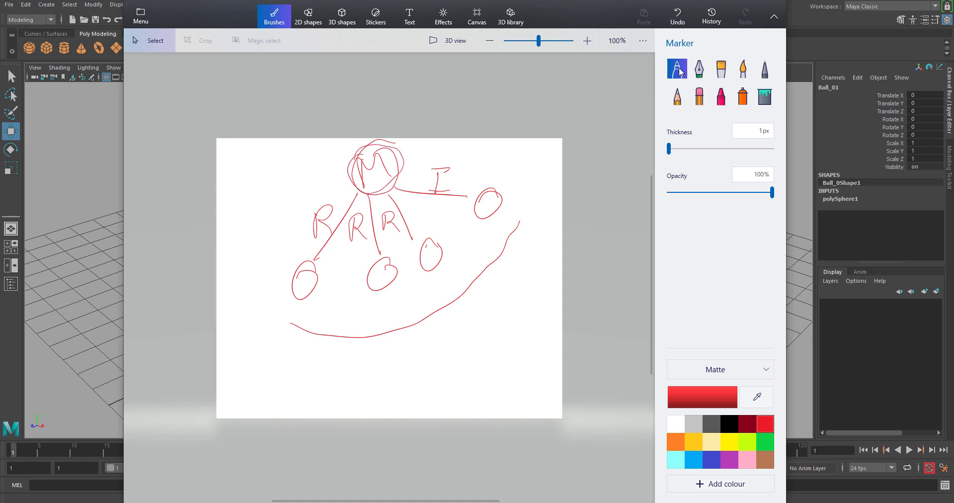
Cross out the circle on the I line and add a check mark to each circle on the three R lines
mouse_move(478, 188)
mouse_down()
mouse_move(497, 215)
mouse_move(468, 214)
mouse_up()
drag(429, 246, 463, 239)
drag(379, 268, 415, 258)
drag(300, 270, 329, 270)
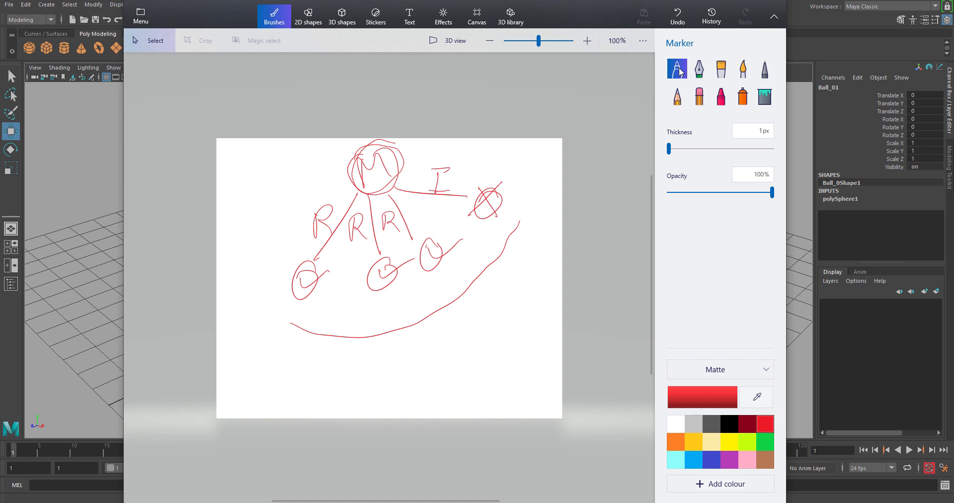
Switch to Maya, undo the stretching edits until the ball is a plain sphere, and save Ball_01.ma
click(733, 2)
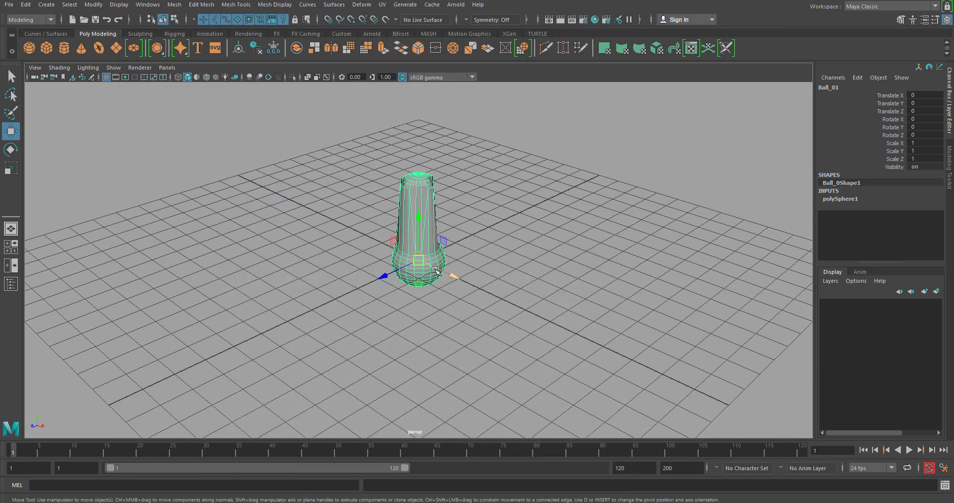
key(ctrl+z)
key(ctrl+z)
key(ctrl+z)
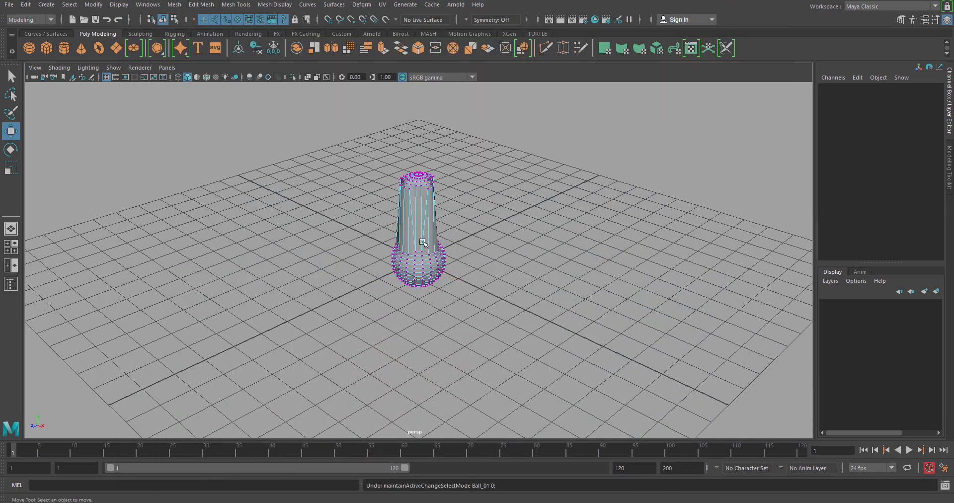
key(ctrl+z)
key(ctrl+z)
key(ctrl+z)
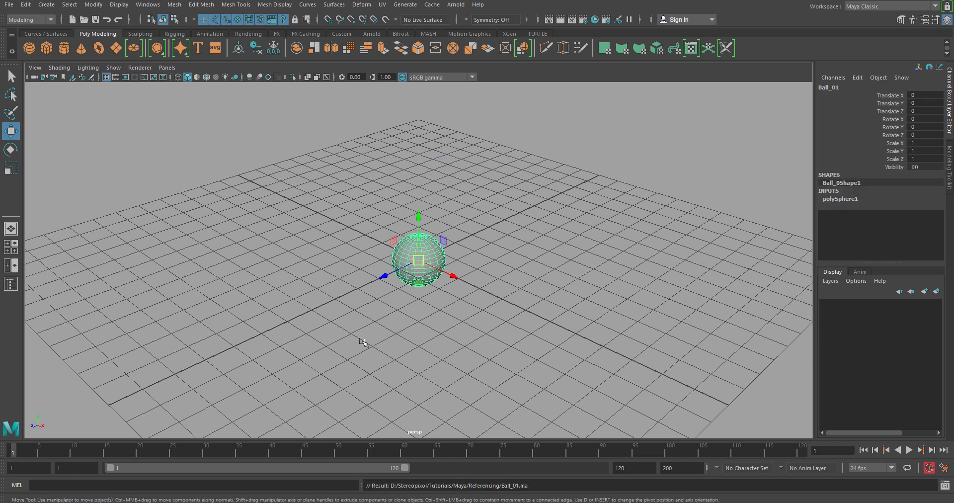
In the untitled referencing scene, reload the Ball_01.ma reference, then remove it and close the Reference Editor
click(314, 489)
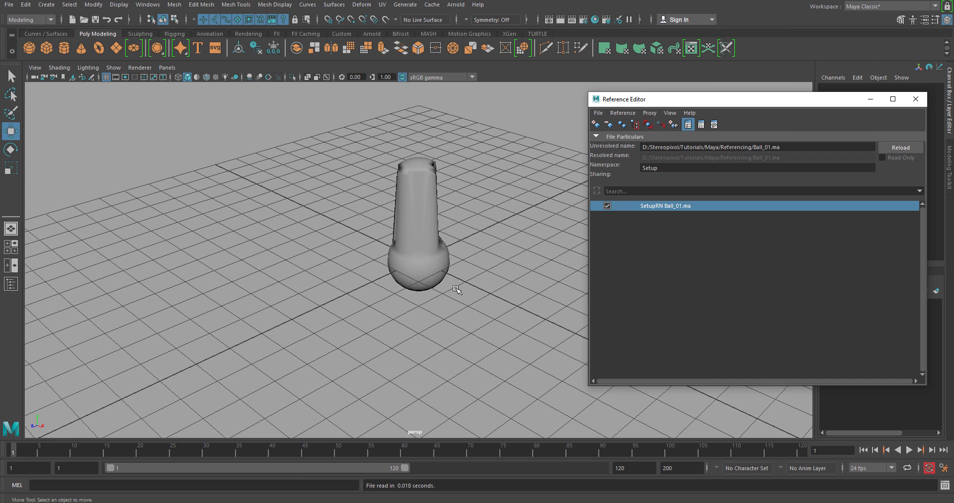
click(900, 148)
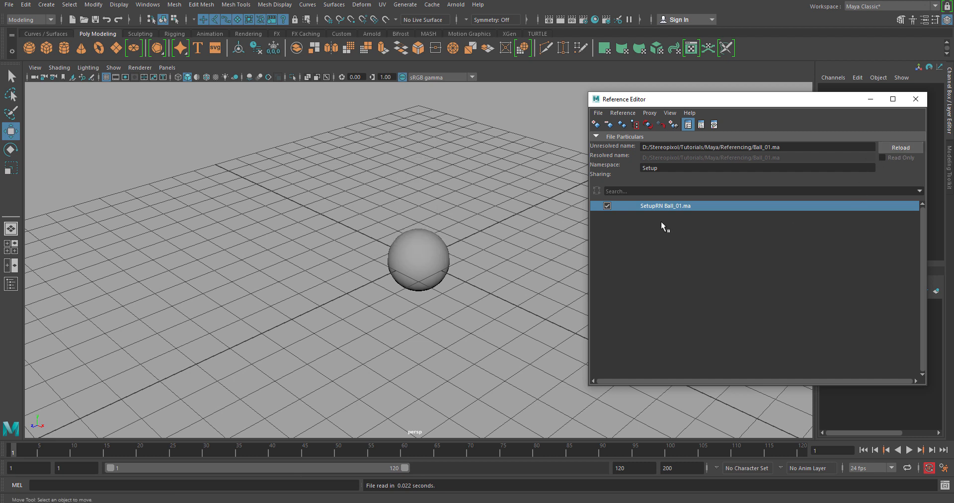
click(608, 126)
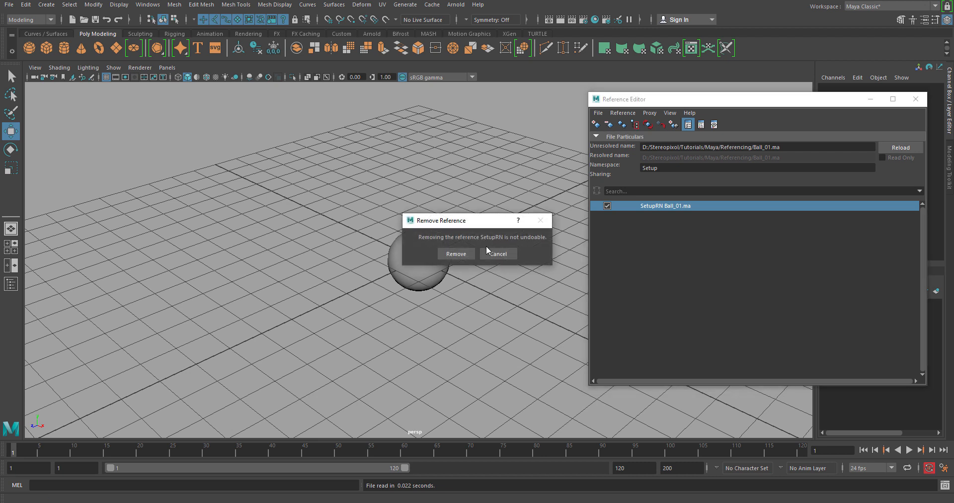
click(458, 254)
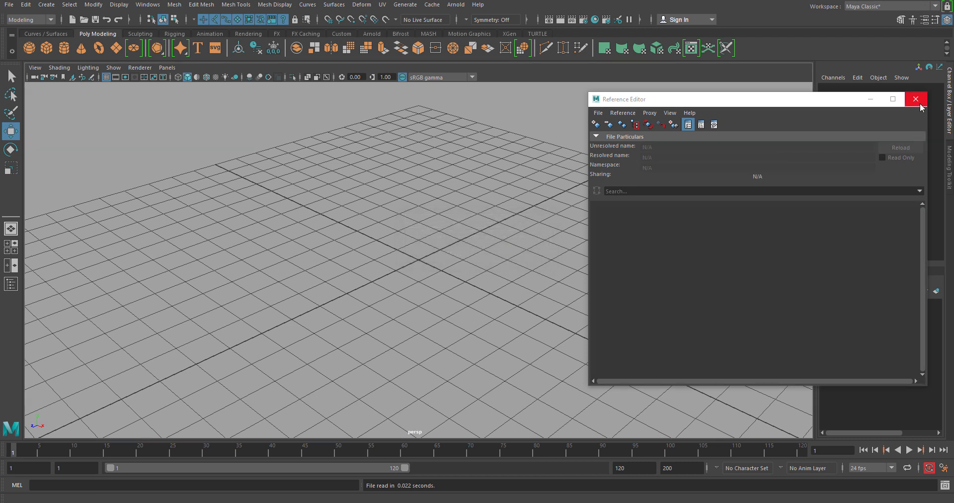
click(915, 99)
Create a reference to the Ball_01 file with the Deferred option enabled
click(10, 5)
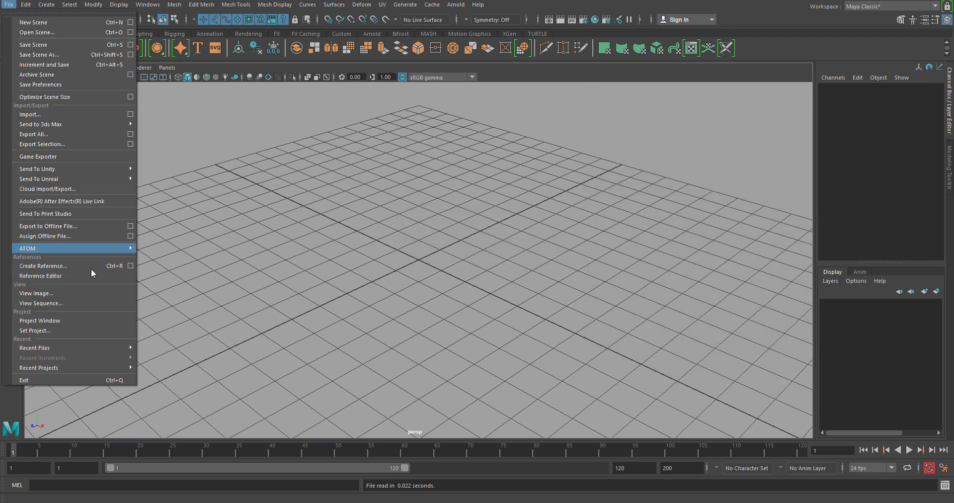
click(130, 266)
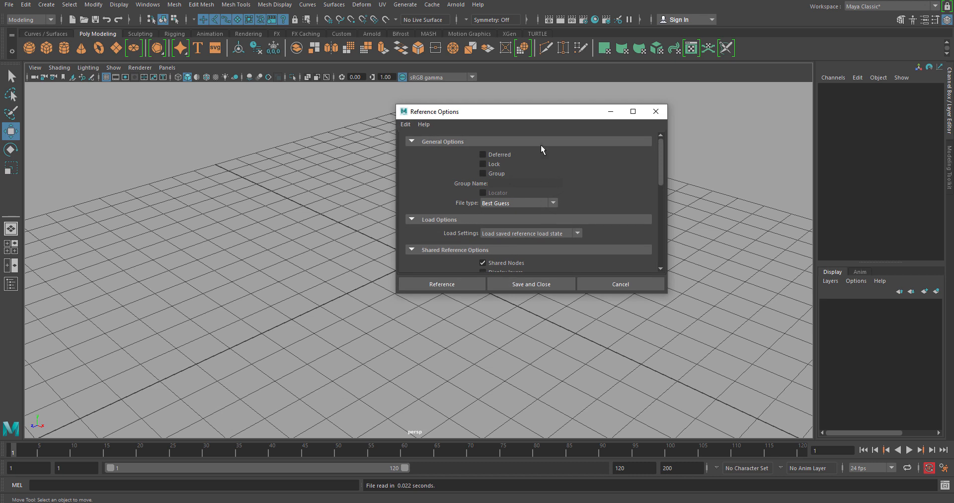
drag(562, 116, 659, 124)
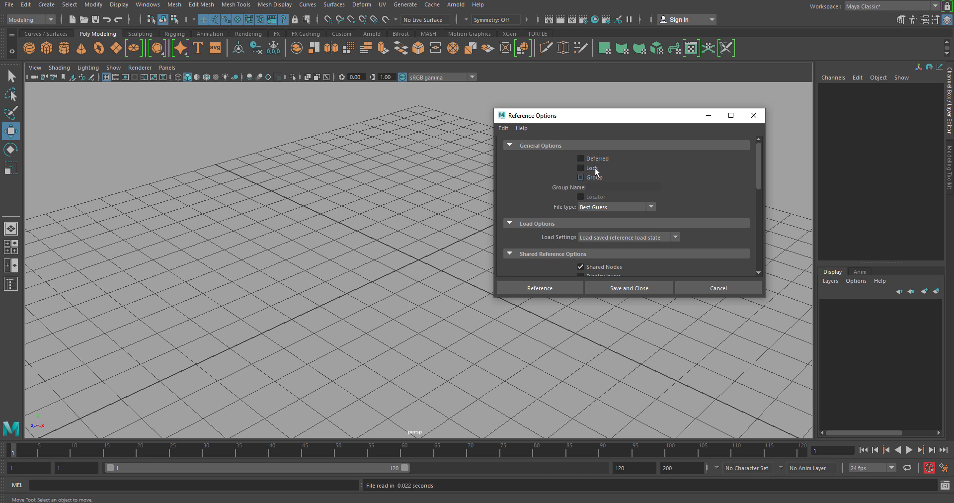
click(601, 163)
click(545, 289)
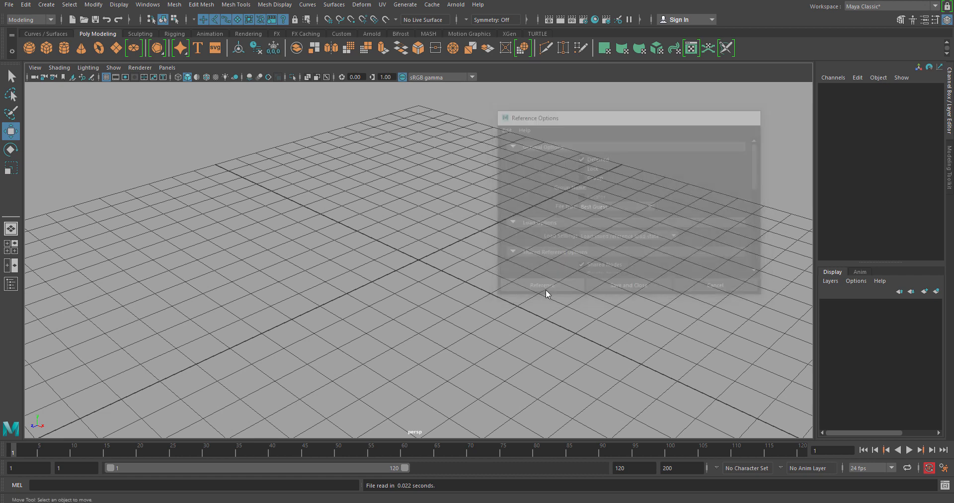
click(328, 213)
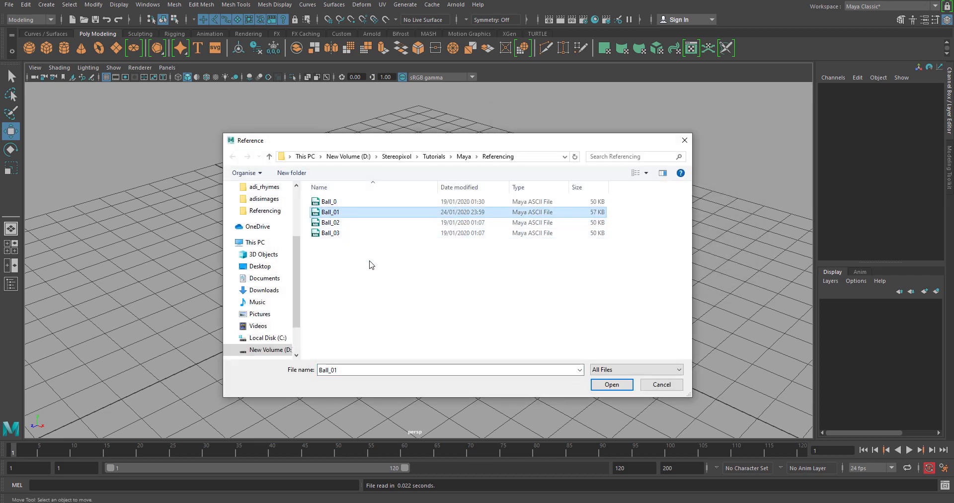
click(615, 385)
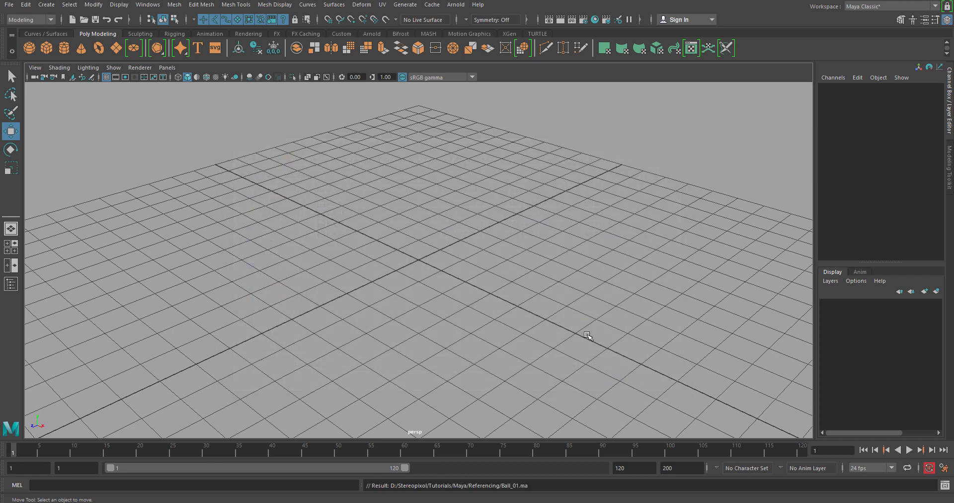
Load the deferred Ball_01.ma reference through the Reference Editor
click(9, 5)
click(74, 276)
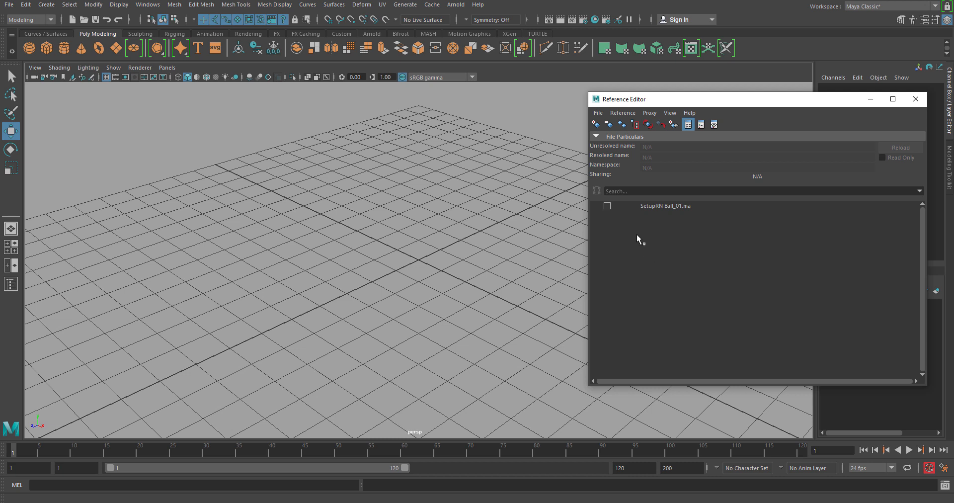
click(607, 206)
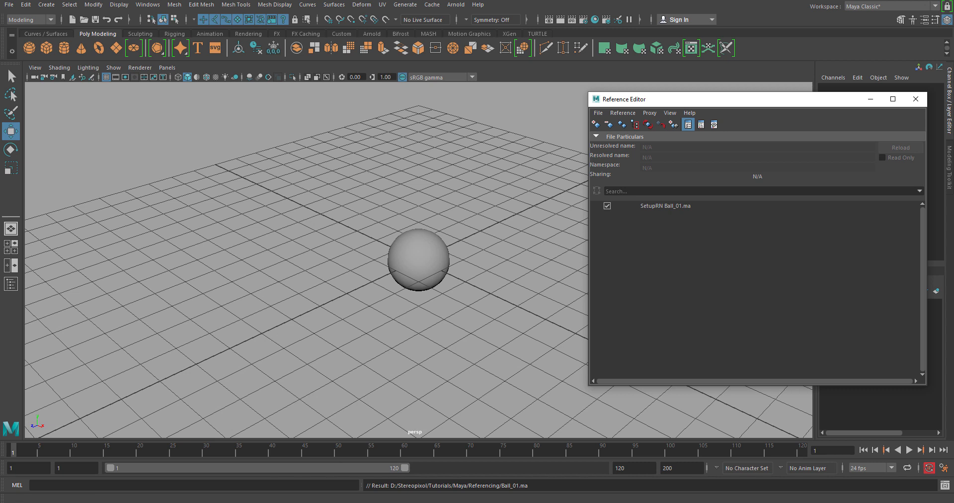
Switch to Paint 3D and erase the entire diagram with the 71 px Eraser
key(alt+Tab)
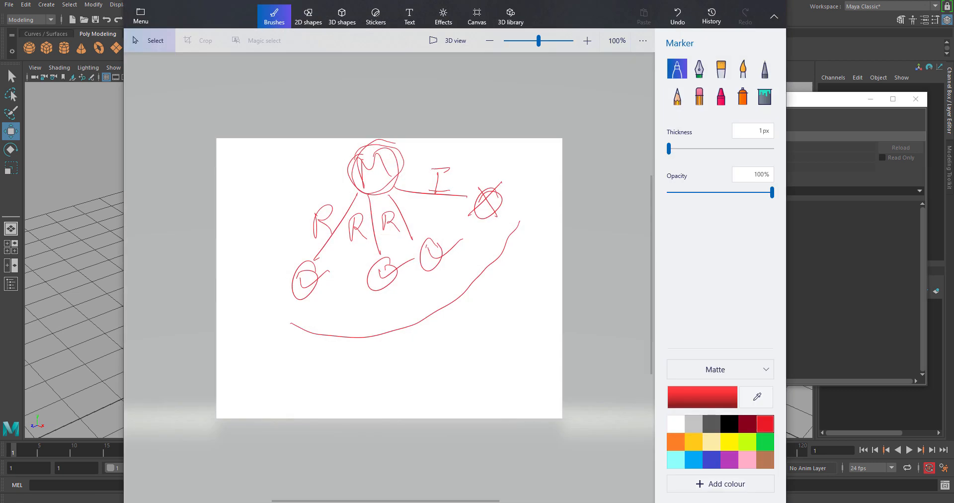
click(699, 96)
mouse_move(390, 155)
mouse_down()
mouse_move(325, 218)
mouse_move(309, 276)
mouse_move(365, 241)
mouse_move(343, 331)
mouse_move(437, 318)
mouse_move(397, 184)
mouse_move(492, 203)
mouse_move(517, 223)
mouse_up()
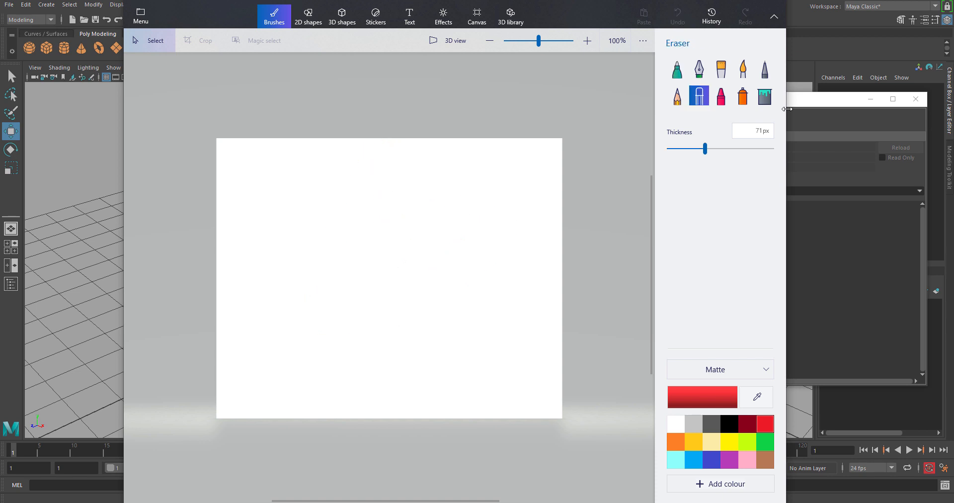
Draw three separate irregular closed outlines across the canvas with the red 1 px Marker
click(677, 69)
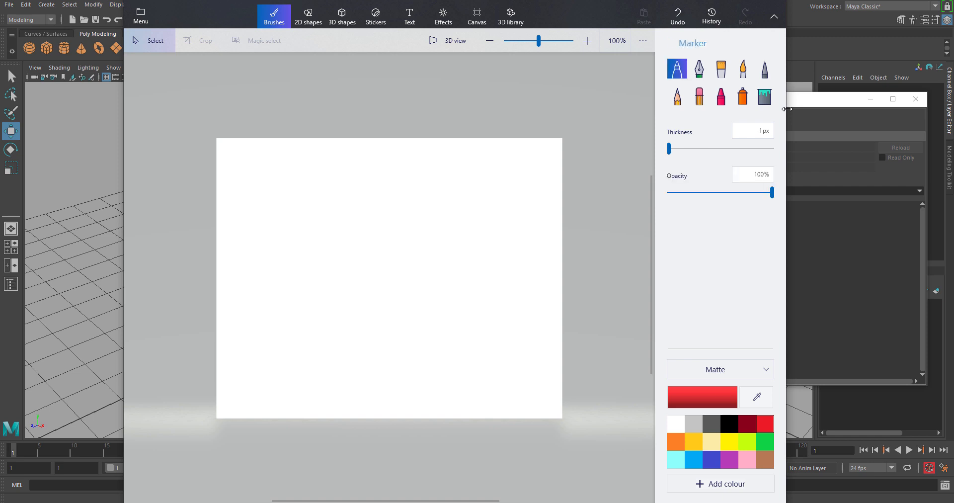
mouse_move(299, 168)
mouse_down()
mouse_move(310, 237)
mouse_move(301, 175)
mouse_up()
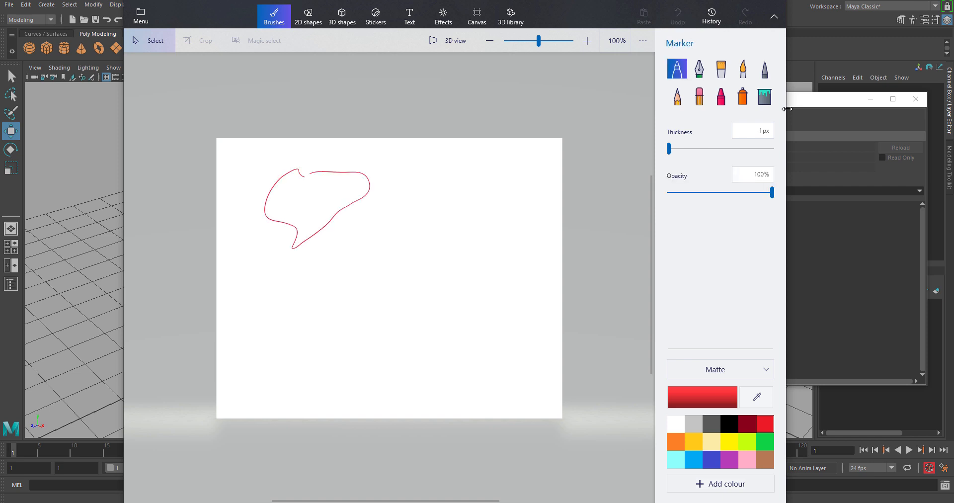
mouse_move(441, 229)
mouse_down()
mouse_move(498, 198)
mouse_move(478, 205)
mouse_up()
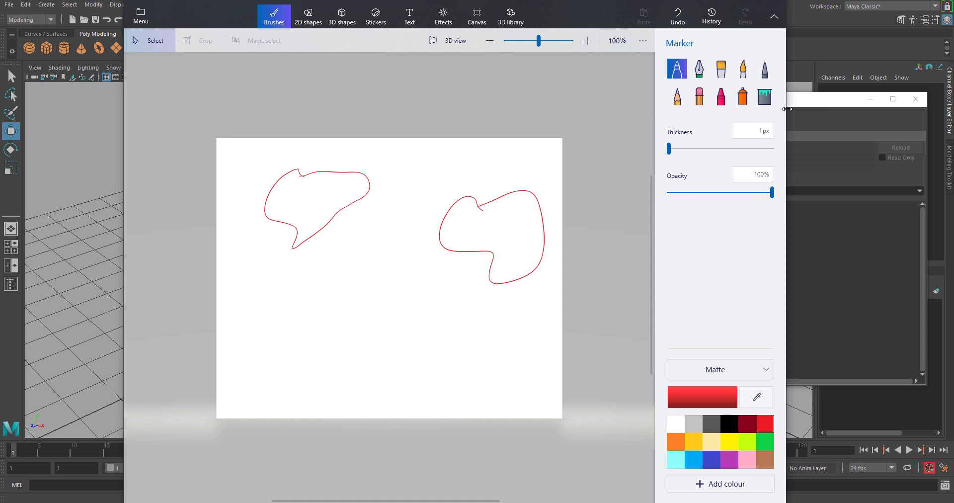
mouse_move(350, 299)
mouse_down()
mouse_move(354, 373)
mouse_move(349, 293)
mouse_up()
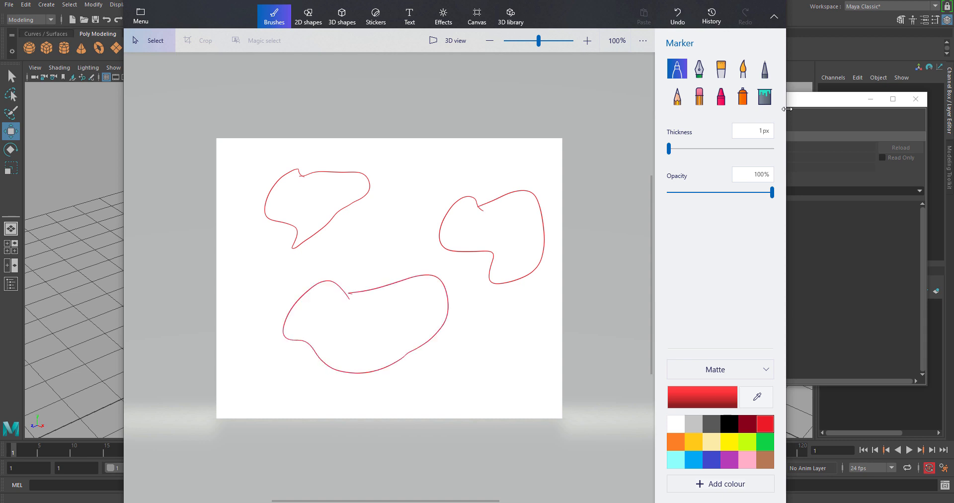
Draw a box around the first outline and a large frame around all three, adding lines from the boxed outline toward the others
mouse_move(245, 162)
mouse_down()
mouse_move(374, 231)
mouse_move(378, 194)
mouse_move(358, 155)
mouse_move(376, 229)
mouse_up()
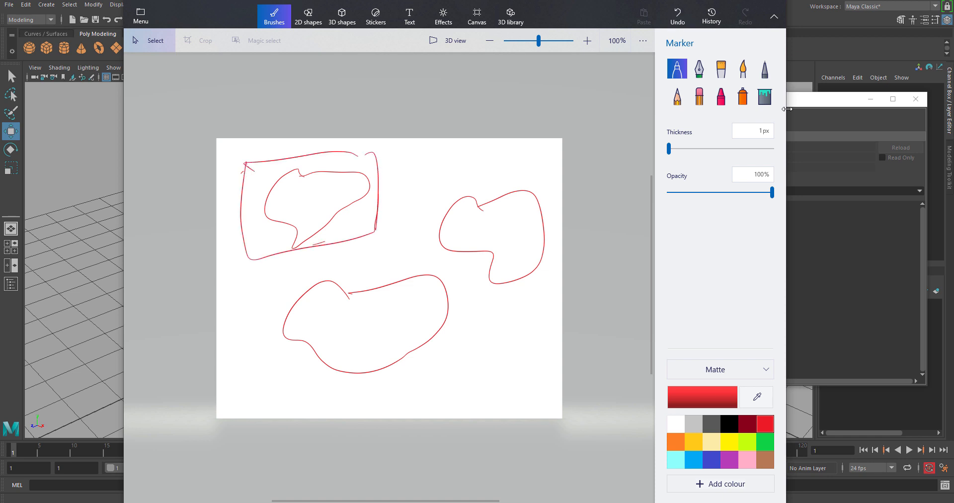
mouse_move(252, 149)
mouse_down()
mouse_move(243, 280)
mouse_move(515, 143)
mouse_move(528, 289)
mouse_move(504, 374)
mouse_up()
mouse_move(251, 272)
mouse_down()
mouse_move(266, 304)
mouse_move(247, 375)
mouse_move(513, 375)
mouse_up()
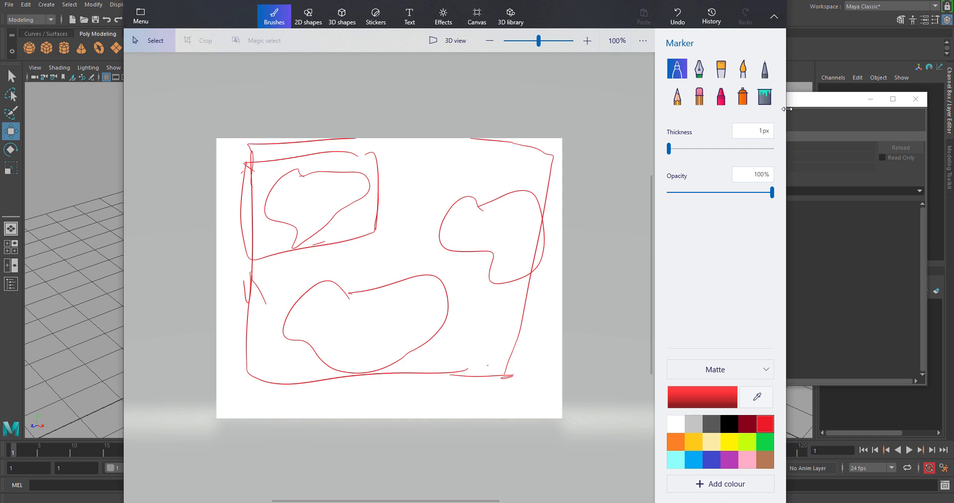
mouse_move(355, 204)
mouse_down()
mouse_move(405, 215)
mouse_move(424, 232)
mouse_move(366, 277)
mouse_move(355, 274)
mouse_up()
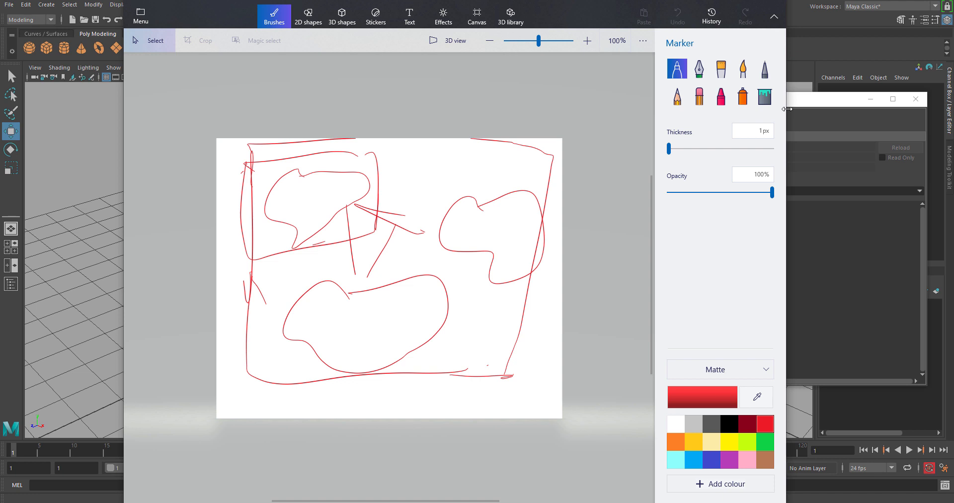
drag(491, 223, 527, 216)
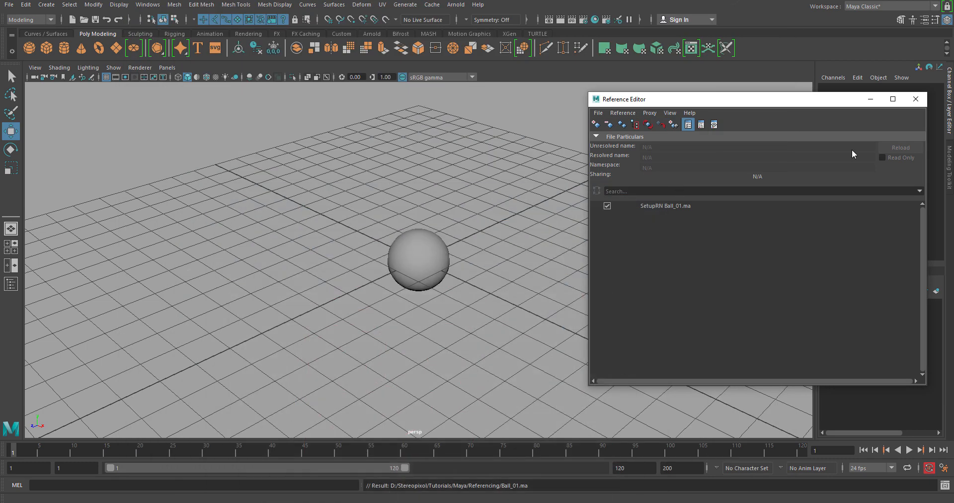
Switch to Maya and turn off Deferred in the Reference Options, moving that window clear of the Reference Editor
click(9, 5)
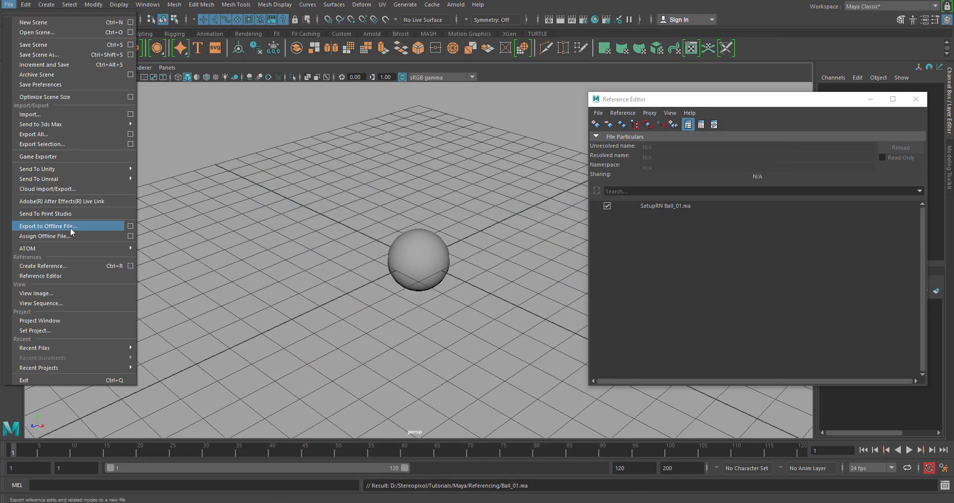
click(131, 265)
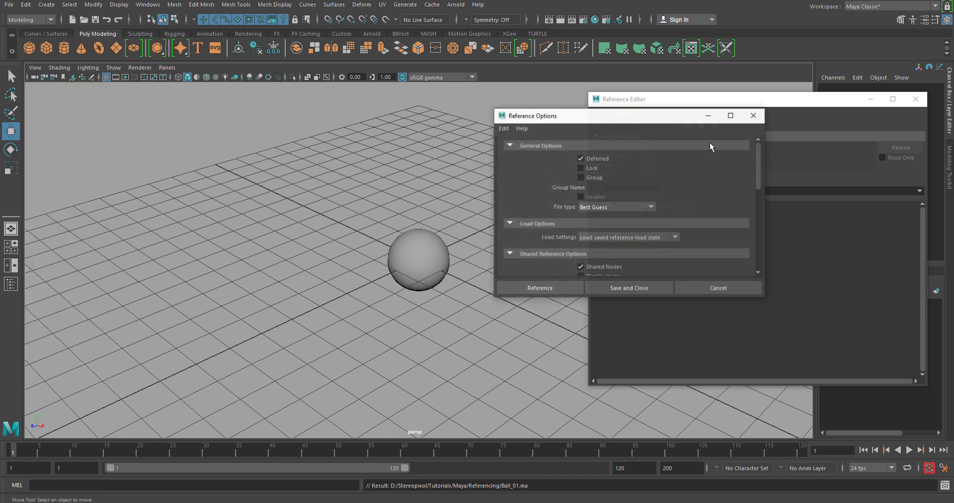
click(596, 159)
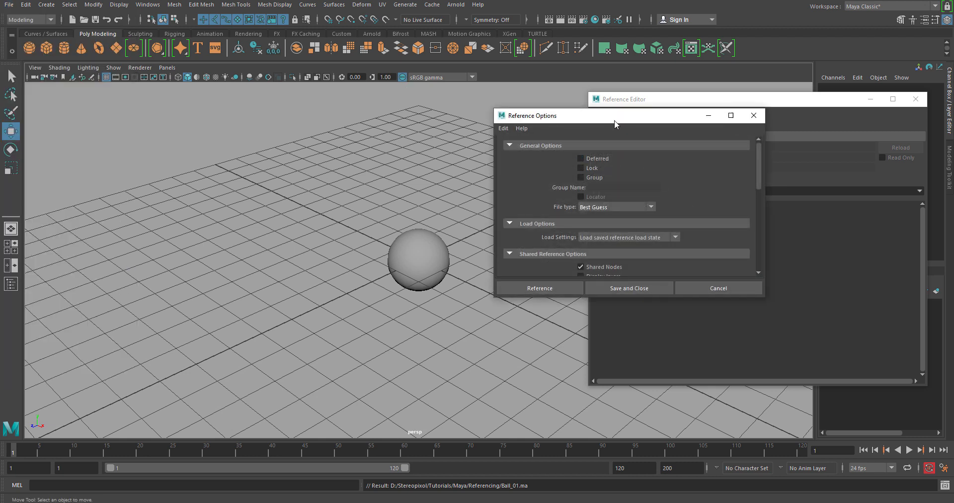
drag(619, 119, 221, 73)
Remove the Ball_01.ma reference from the scene and confirm the removal
click(672, 205)
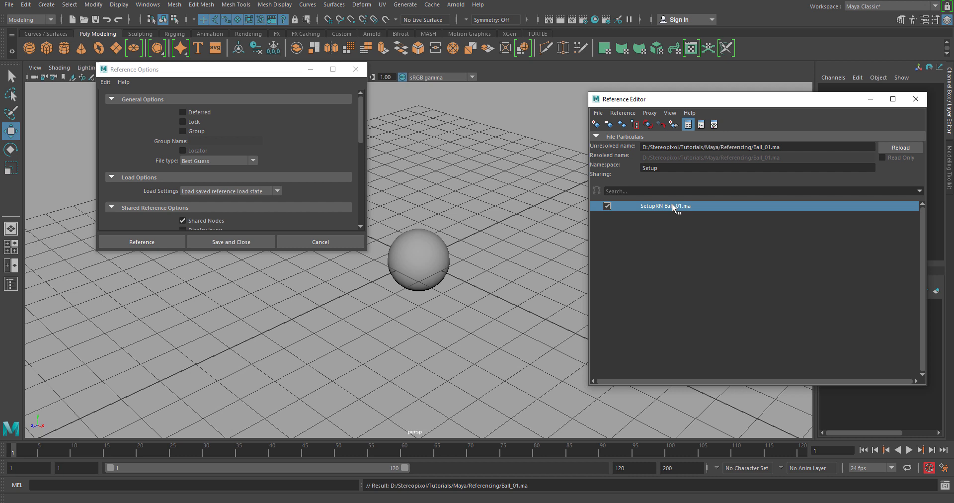
click(607, 127)
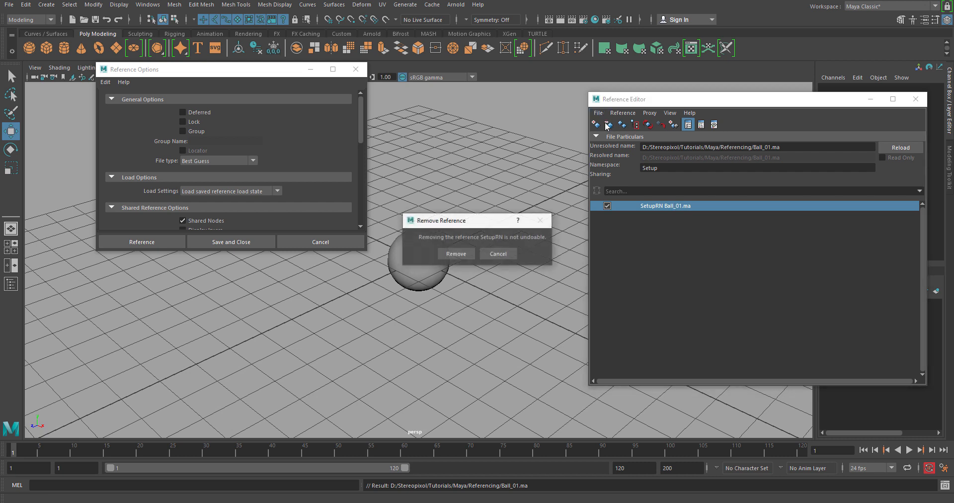
click(450, 257)
Turn on the Lock option in the Reference Options and bring Ball_02 into the scene as a reference
click(194, 122)
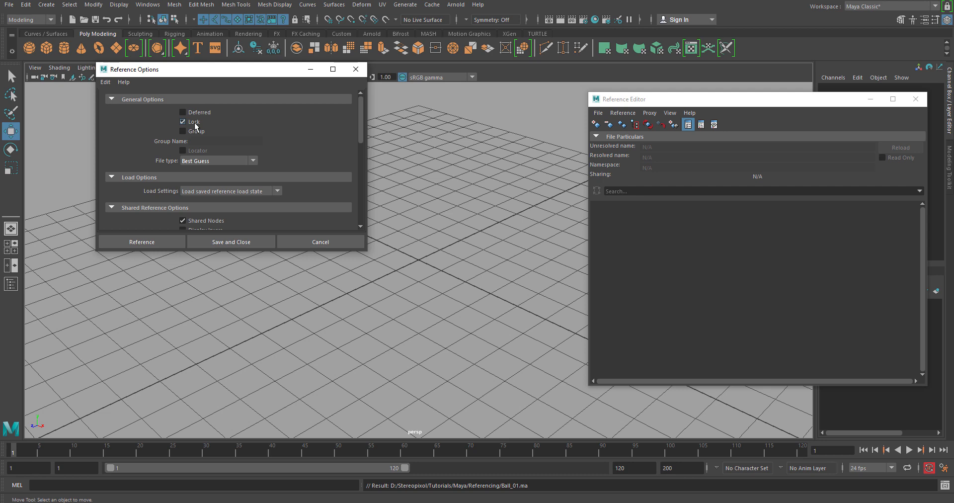
click(144, 243)
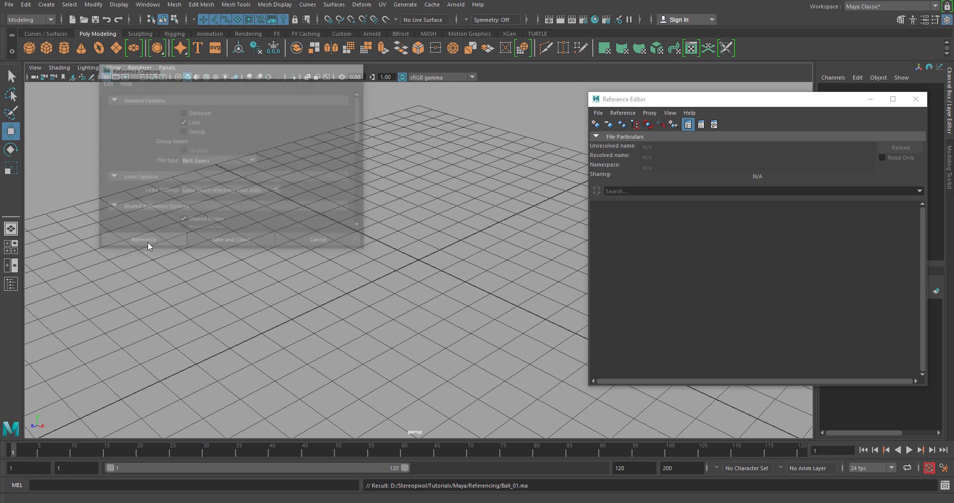
click(333, 222)
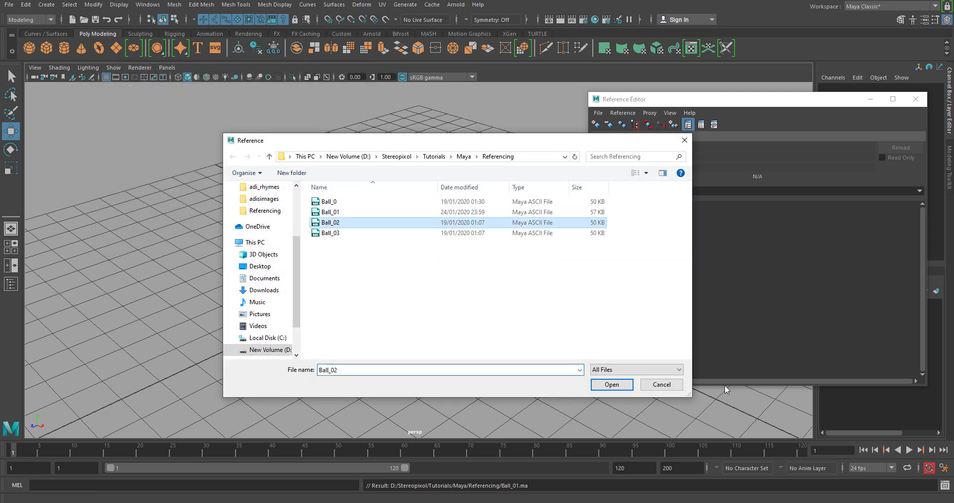
click(612, 385)
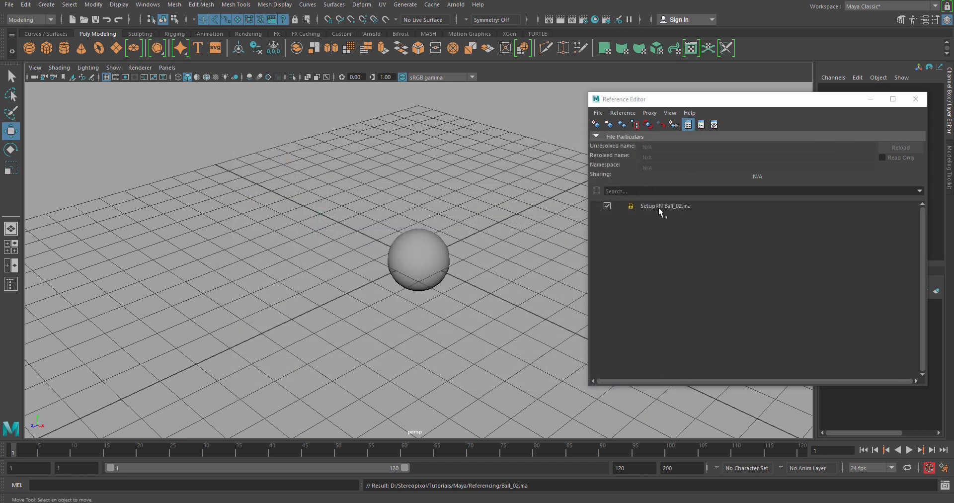
Select the locked Ball_02 sphere and inspect its channels, moving the Reference Editor aside and briefly revealing the other Maya window
click(658, 207)
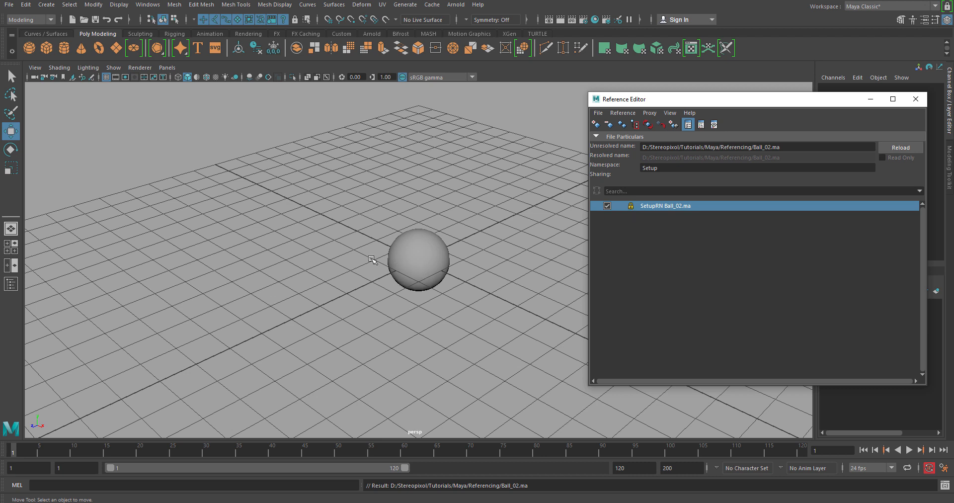
drag(377, 207, 481, 391)
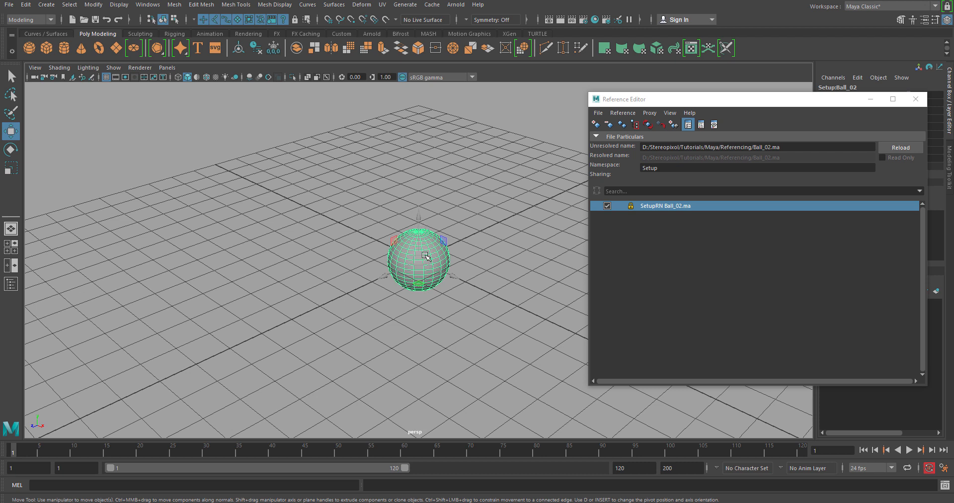
drag(745, 102, 515, 219)
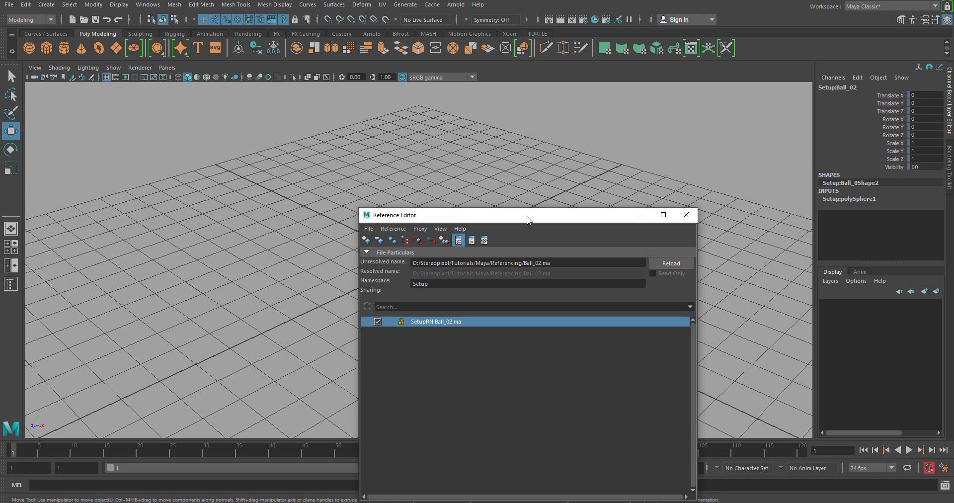
drag(529, 216, 746, 142)
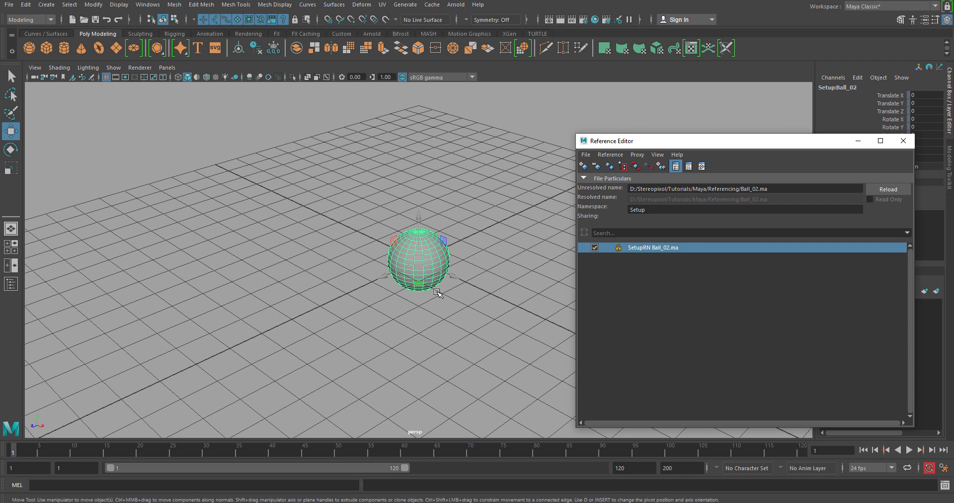
key(super+Down)
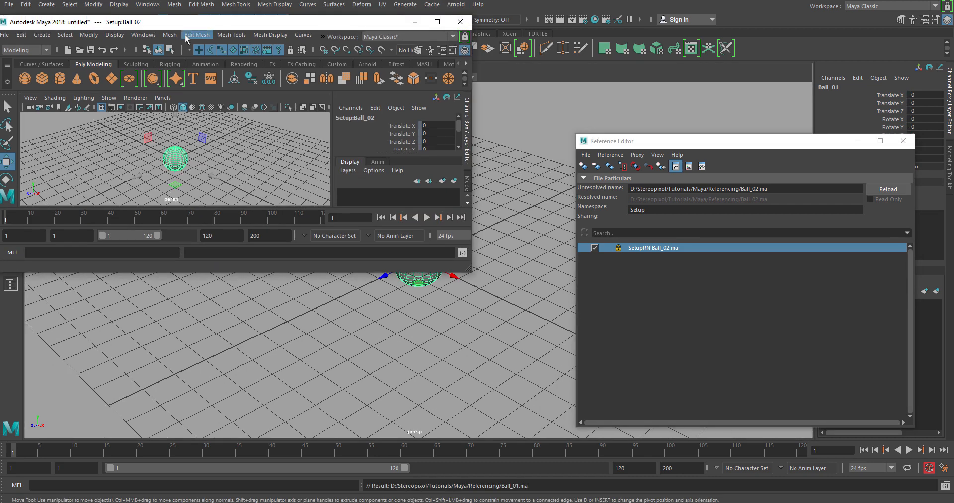
key(super+Up)
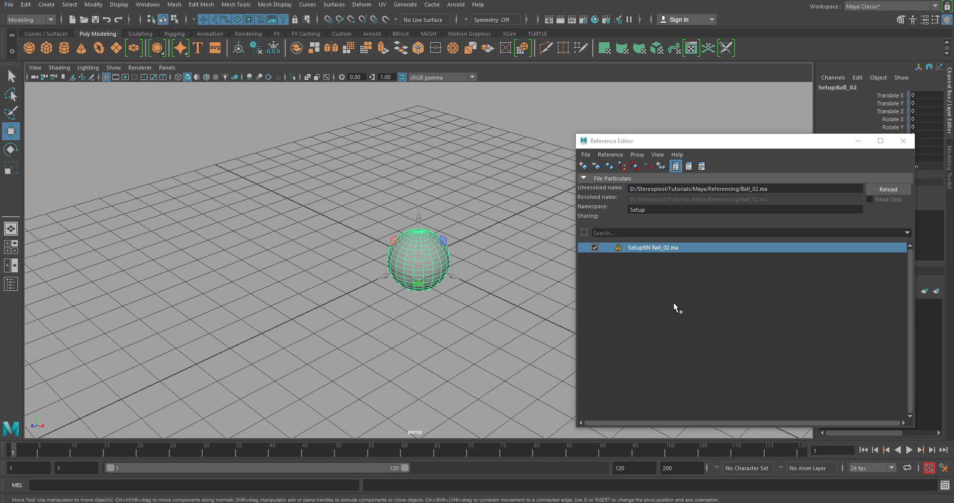
Unlock the Ball_02.ma reference in the Reference Editor and lock it again
right_click(690, 249)
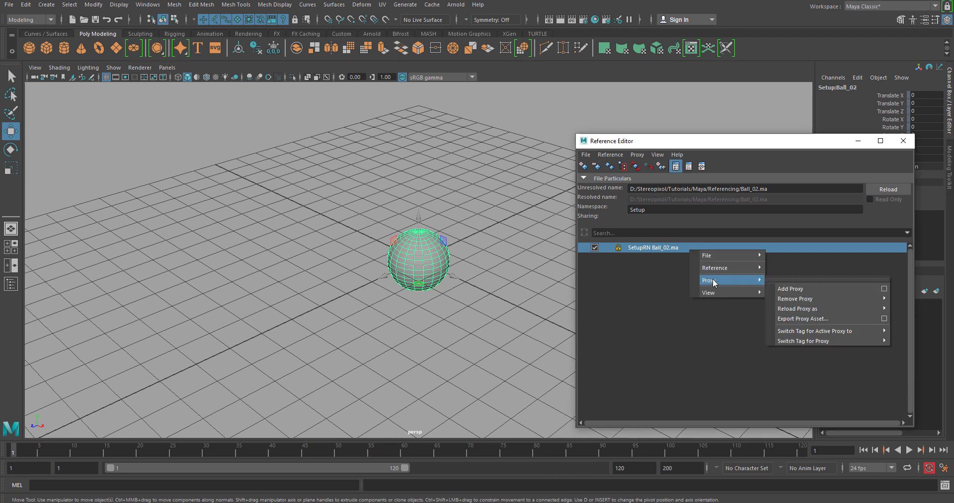
mouse_move(725, 268)
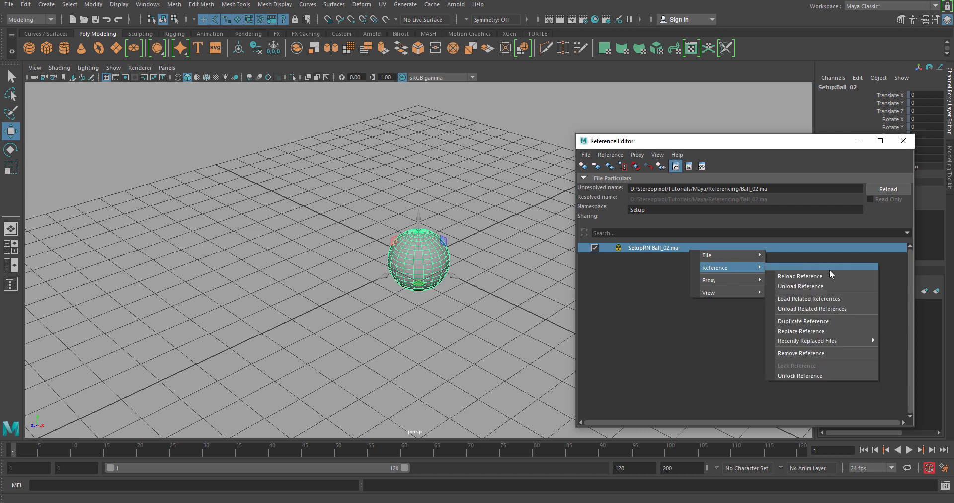
click(818, 374)
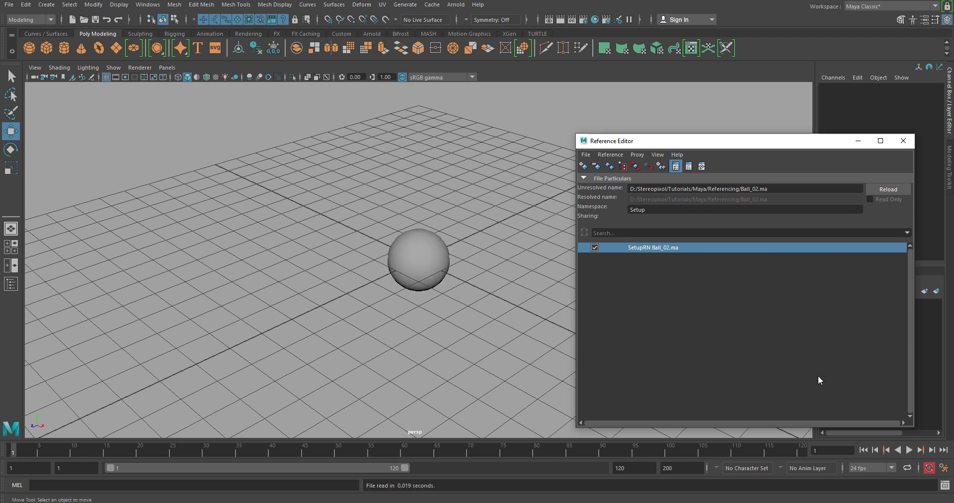
right_click(649, 245)
mouse_move(690, 263)
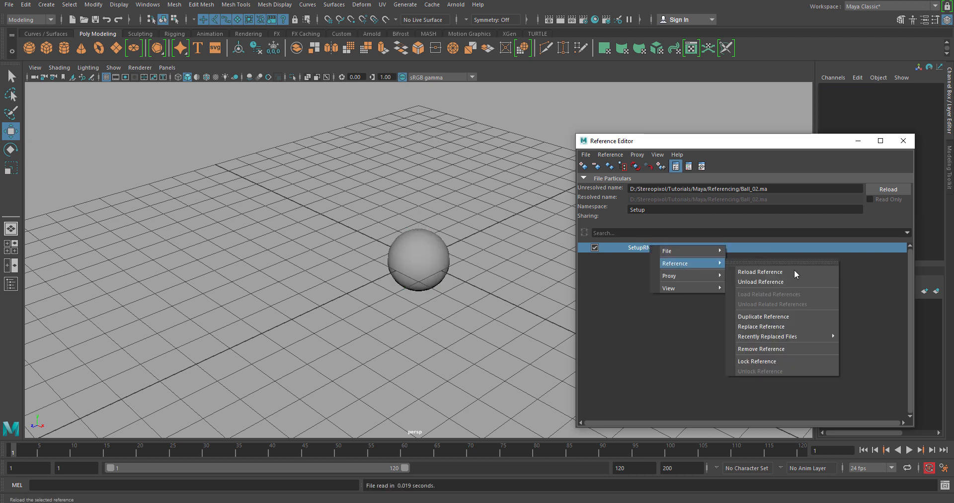
click(774, 362)
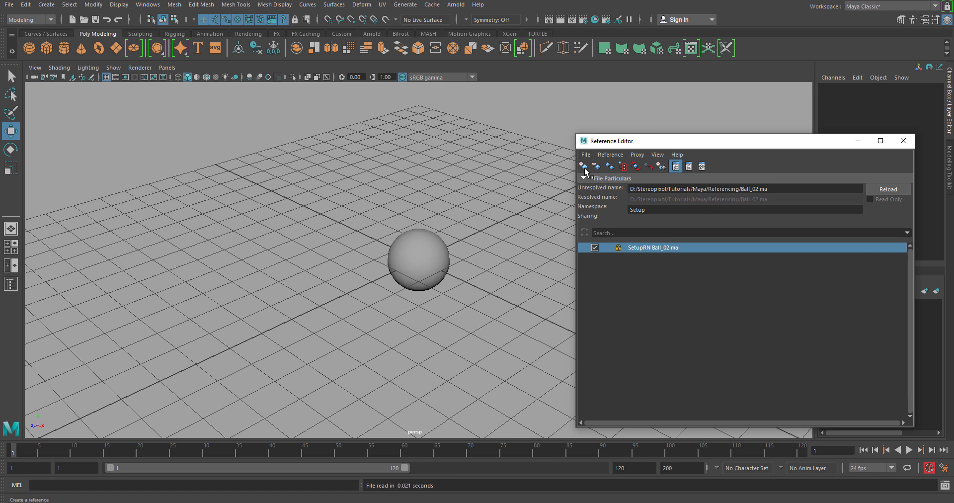
Remove the Ball_02.ma reference from the scene and confirm the removal
click(658, 268)
click(669, 246)
click(596, 169)
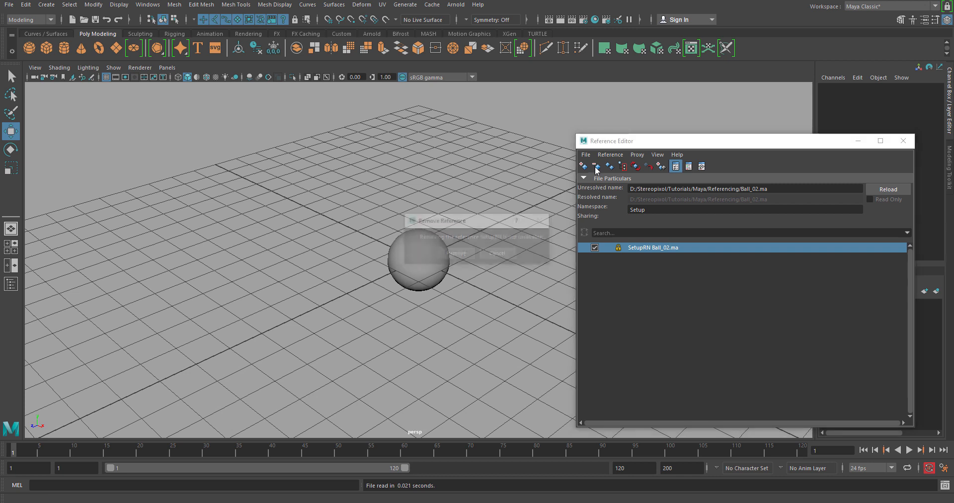
click(453, 255)
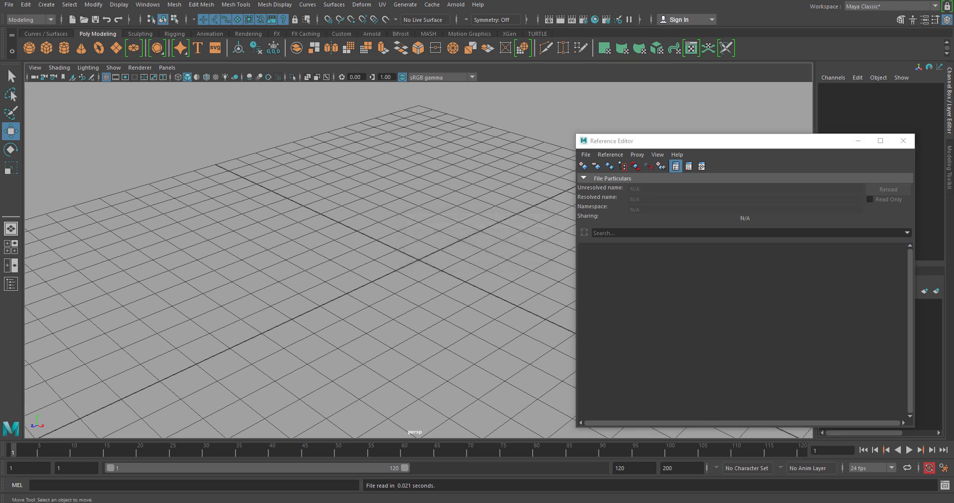
Open the Reference Options, turn off Lock and turn on Group
click(9, 5)
click(130, 265)
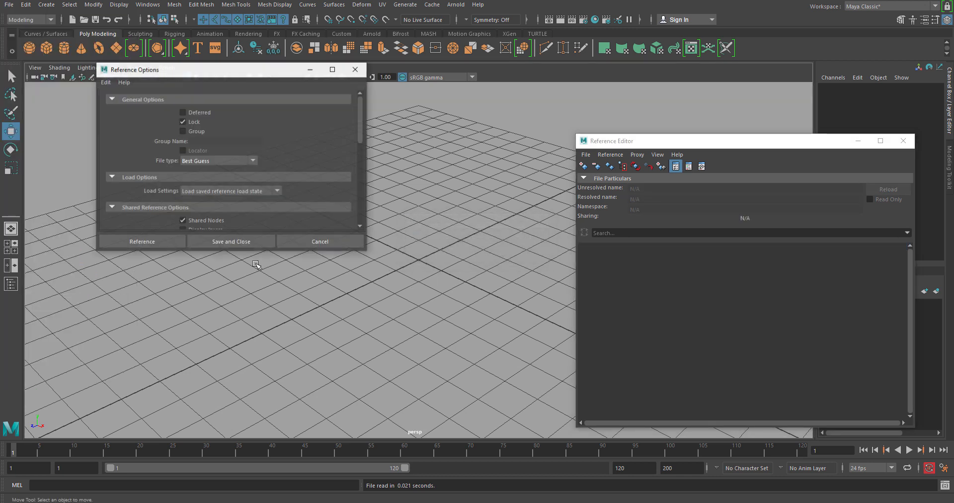
click(272, 145)
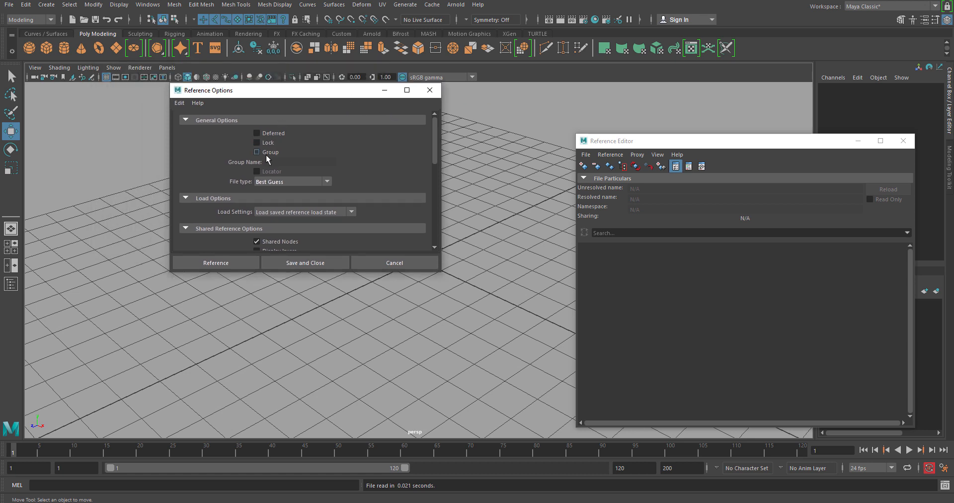
click(269, 152)
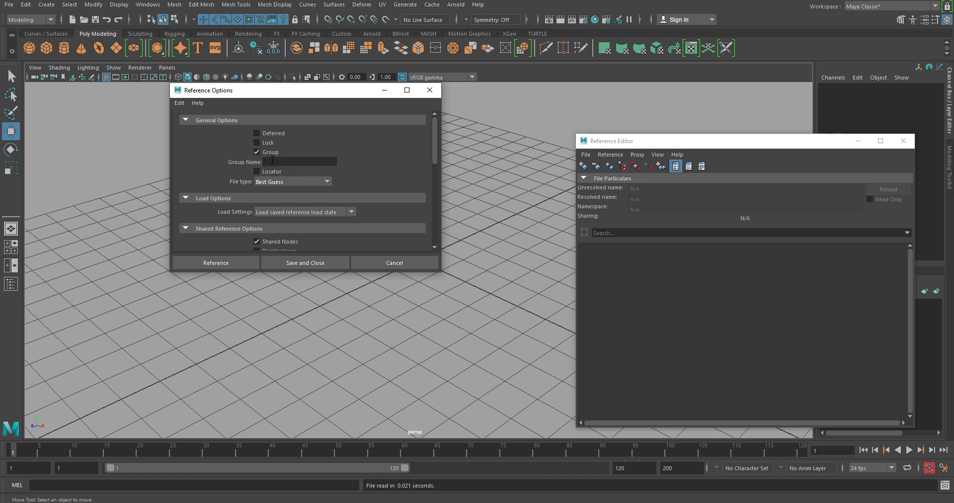
Name the reference group Main_Ball_GRP and turn on its Locator option
click(273, 161)
text(MA)
key(BackSpace)
key(BackSpace)
key(BackSpace)
key(BackSpace)
text(n_Ball_)
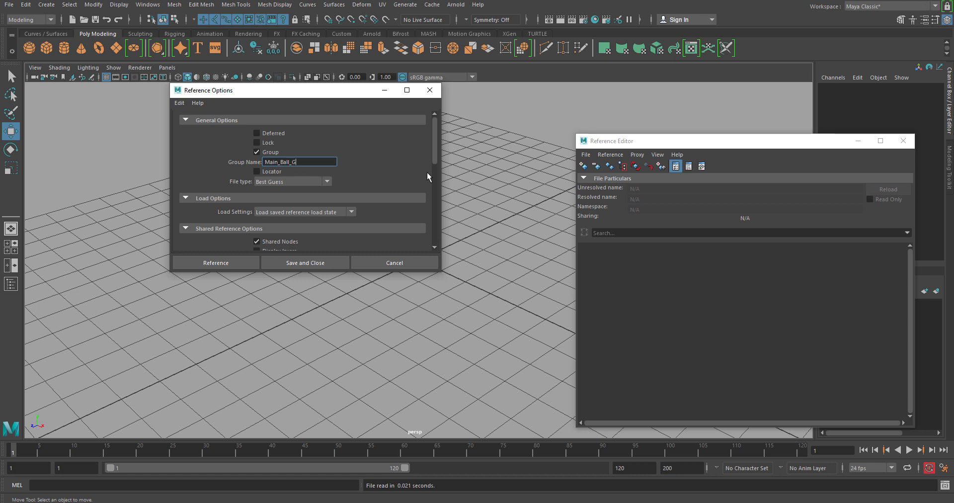
text(GRP)
mouse_move(436, 149)
mouse_down()
mouse_move(434, 213)
mouse_move(437, 147)
mouse_up()
click(270, 172)
Reference the Ball_03 file into the scene with the current group and locator options
click(243, 262)
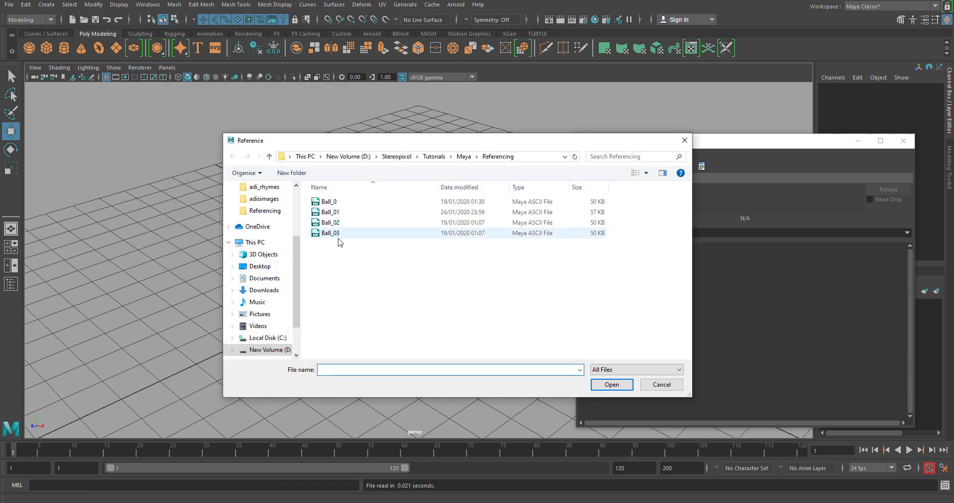
click(338, 233)
click(615, 386)
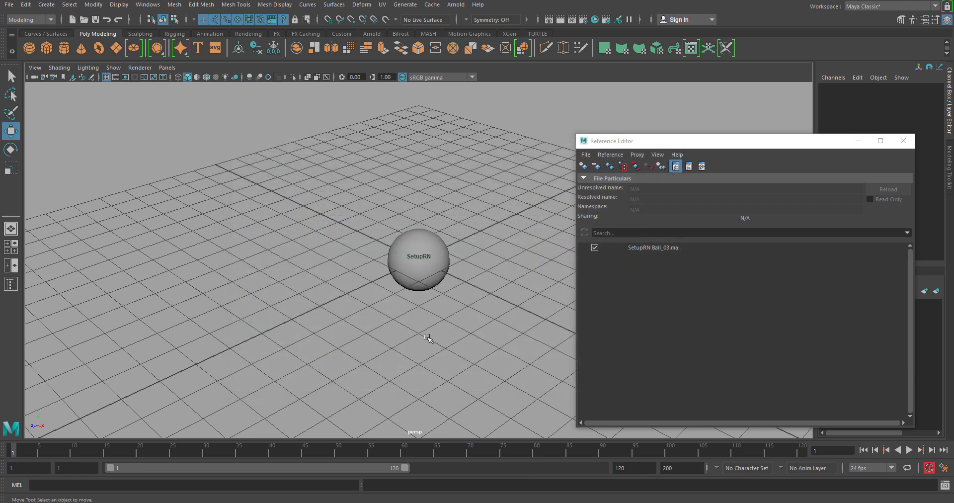
Open the Outliner beside the ball, keep the Channel Box uncovered, and expand and select Main_Ball_GRPlocator
click(420, 267)
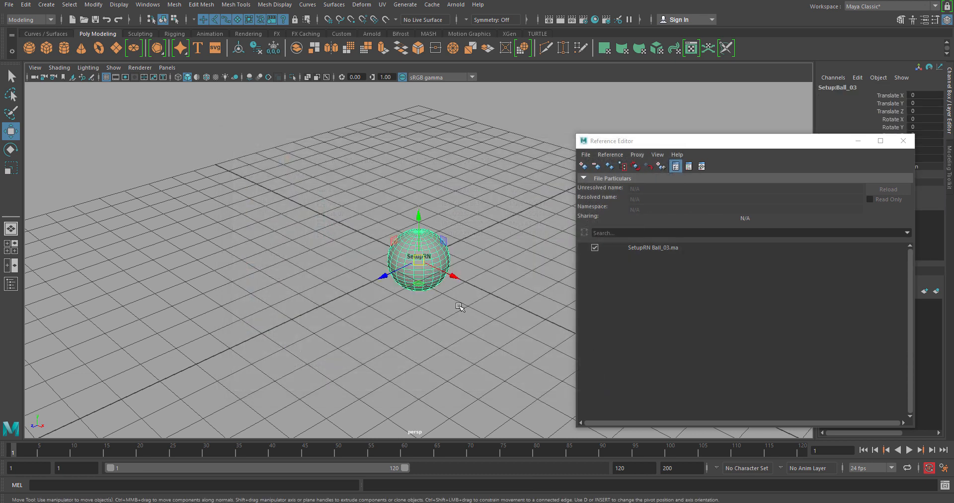
drag(685, 145, 619, 104)
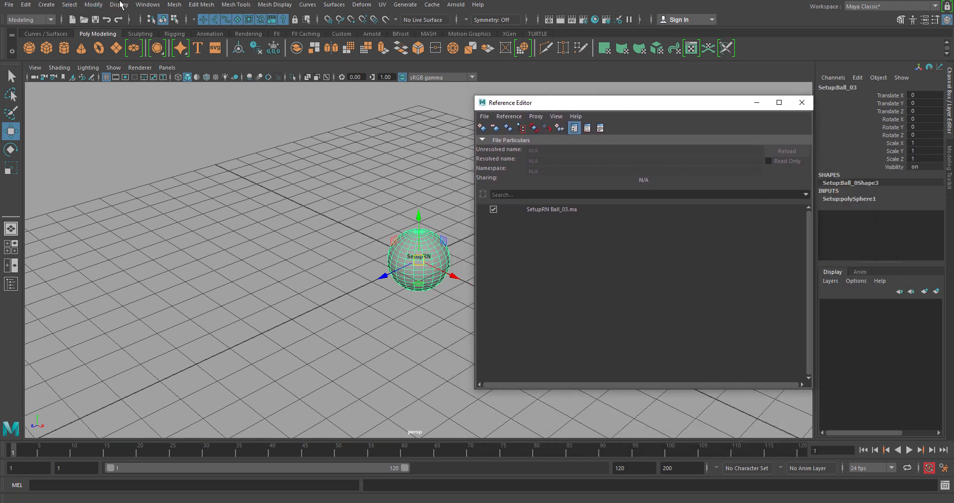
click(147, 4)
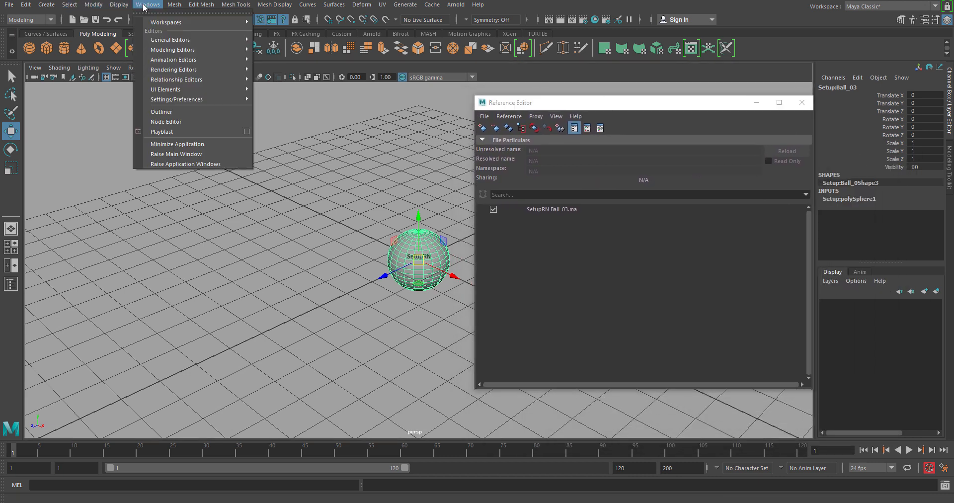
click(191, 112)
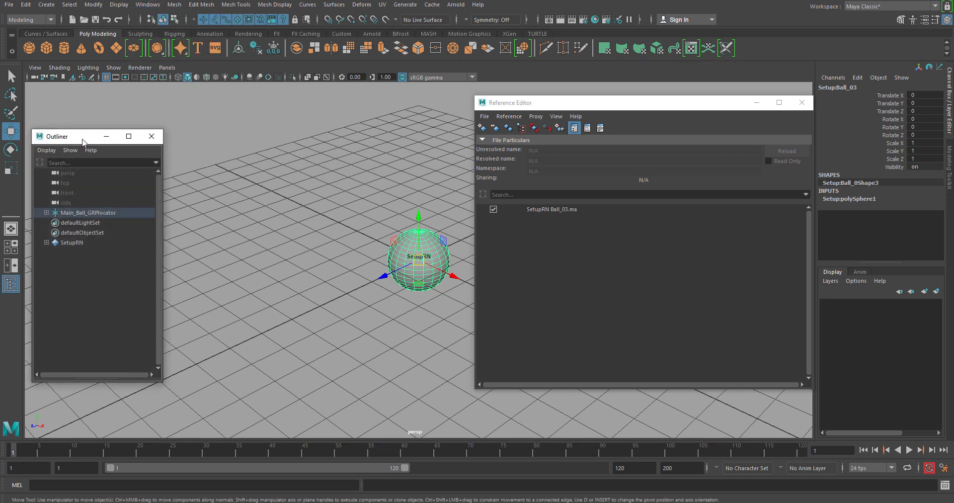
drag(83, 137, 185, 116)
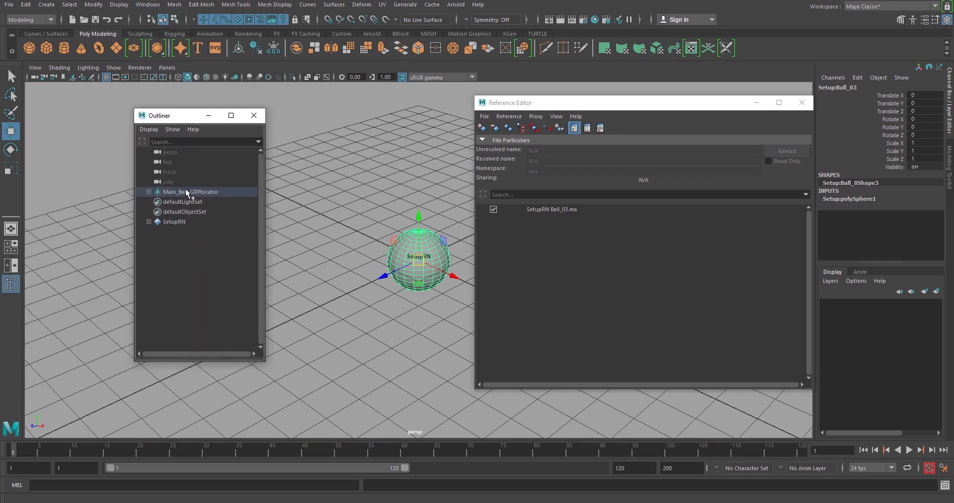
click(149, 192)
click(192, 193)
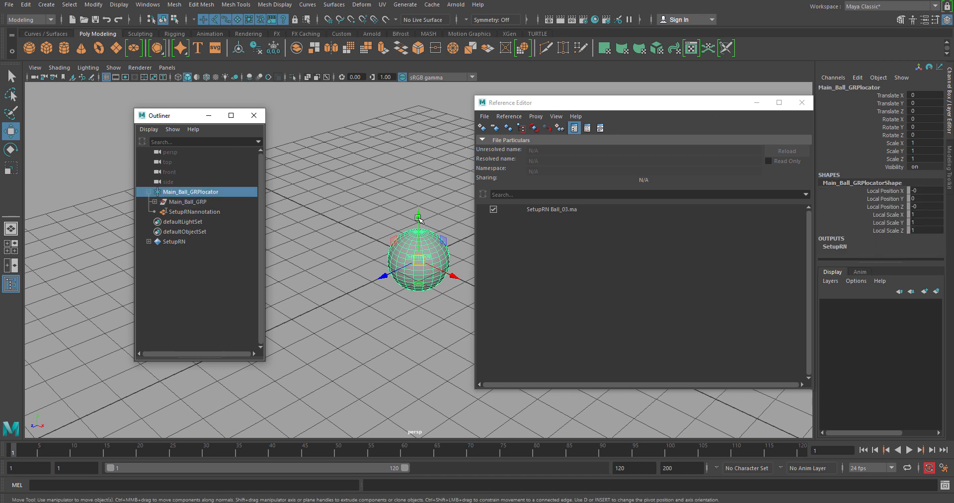
Move Main_Ball_GRPlocator along X to about -6.488, undoing a trial upward move first and keeping the Reference Editor out of the way
drag(418, 218, 416, 180)
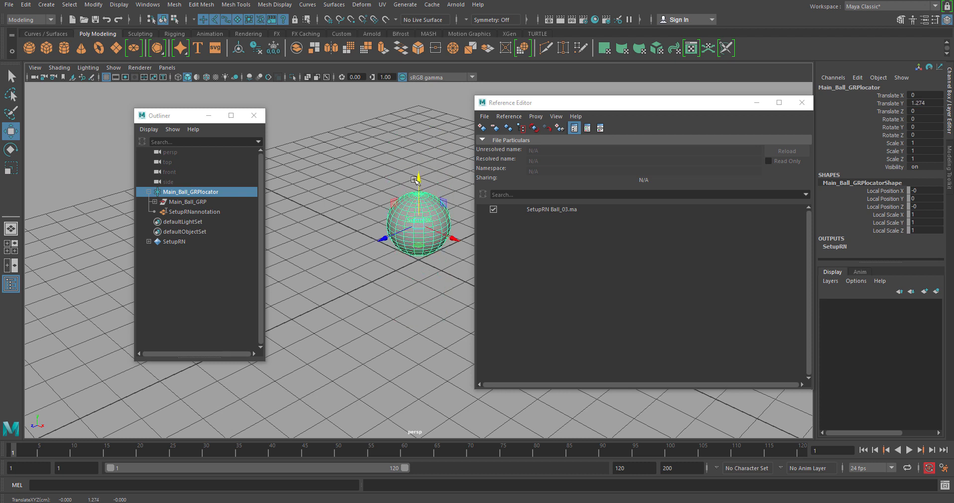
key(ctrl+z)
drag(546, 102, 636, 100)
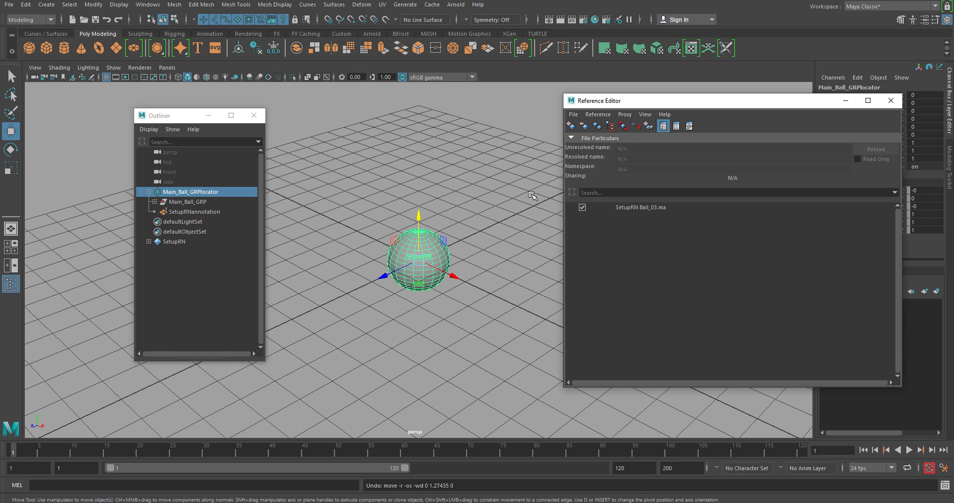
drag(454, 277, 323, 213)
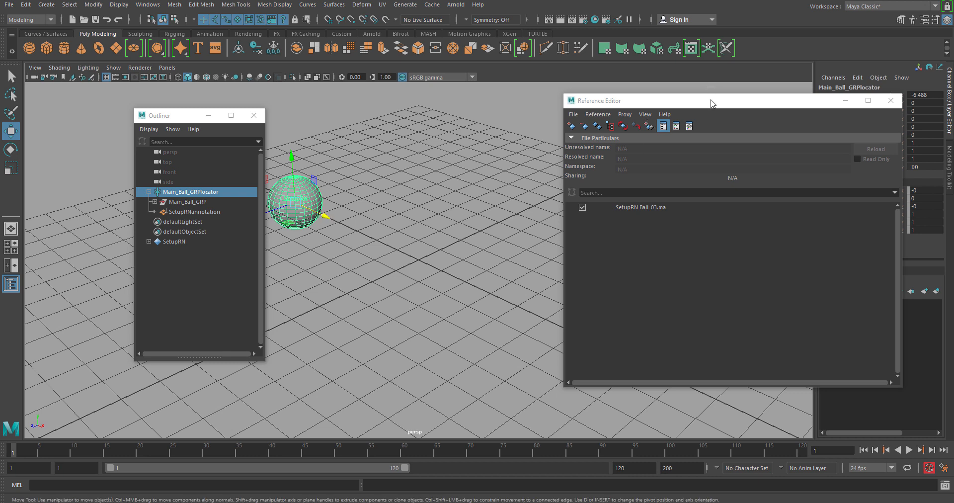
drag(712, 102, 609, 103)
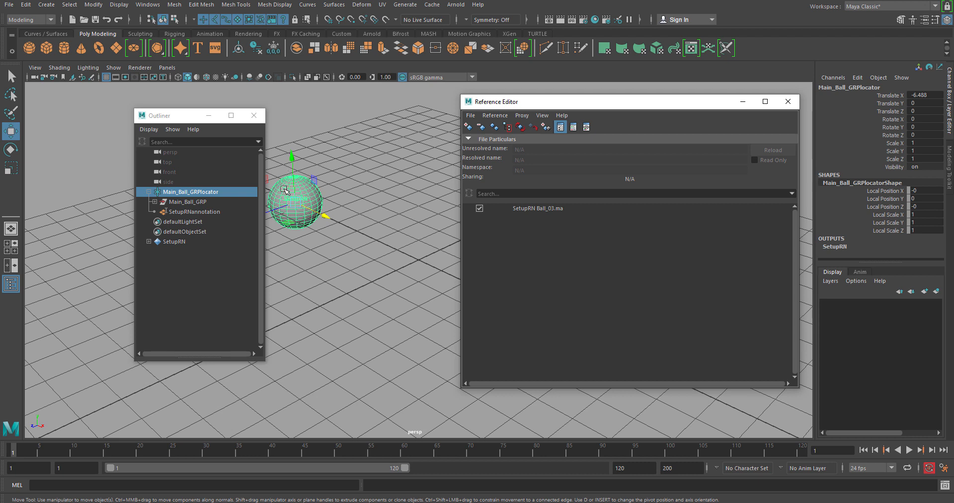
Select Main_Ball_GRP under the locator and move the Outliner clear of the ball
click(198, 202)
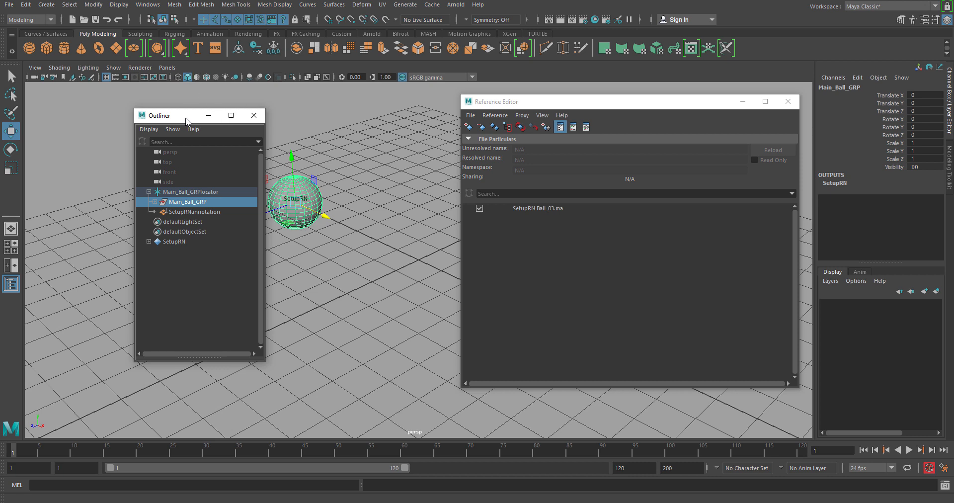
drag(185, 116, 142, 102)
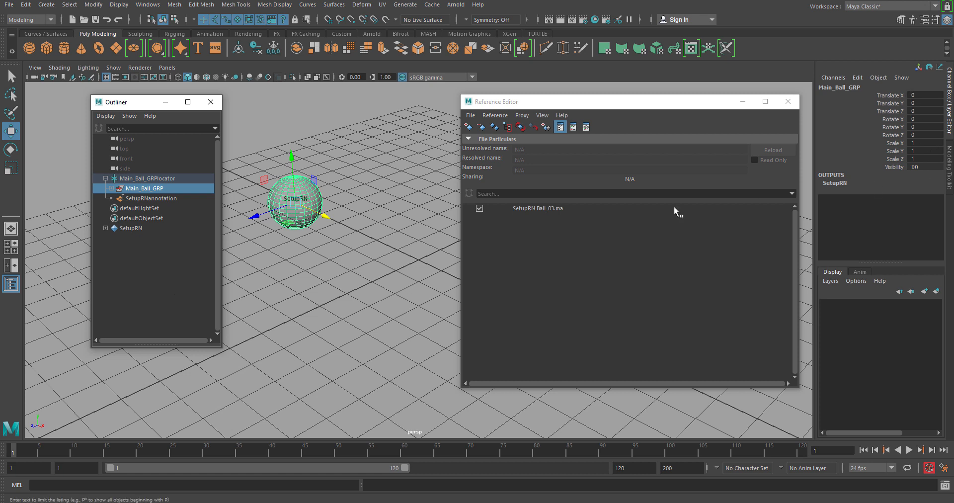
Move Main_Ball_GRPlocator along Z to about -6.12
click(154, 178)
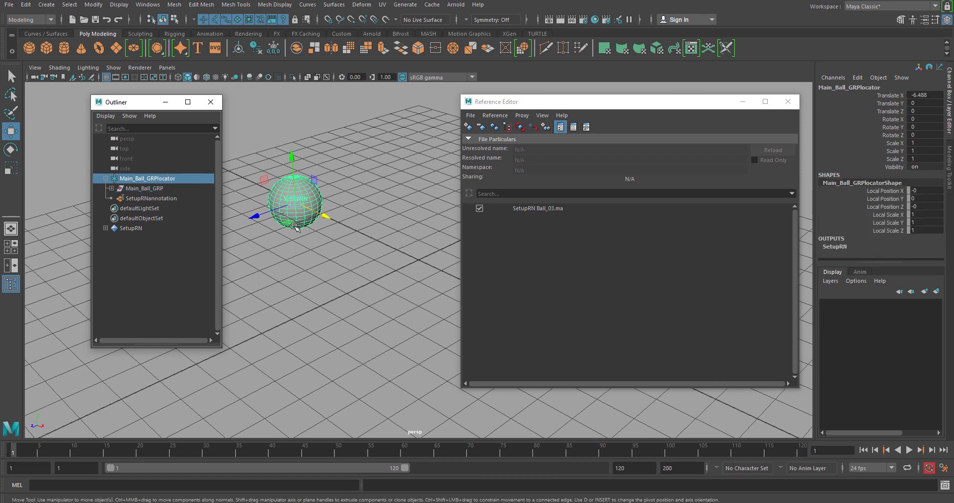
drag(257, 218, 379, 161)
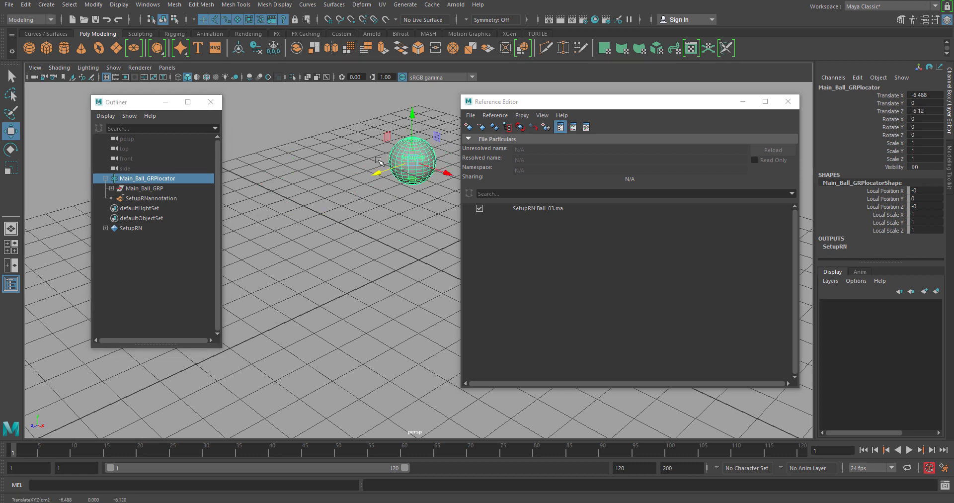
Compare the transform values of Main_Ball_GRP, SetupRNannotation, Setup:Ball_03 inside the group, and the parent Main_Ball_GRPlocator
click(162, 188)
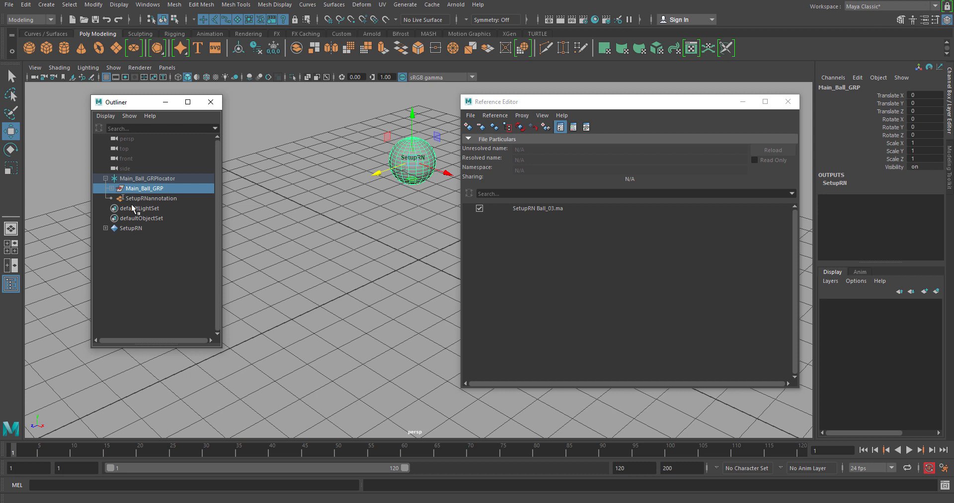
click(150, 199)
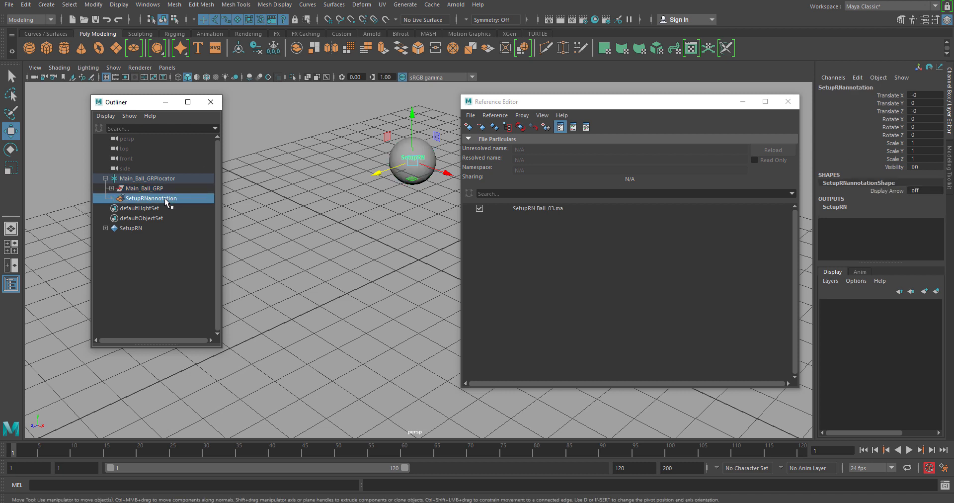
click(163, 190)
click(111, 189)
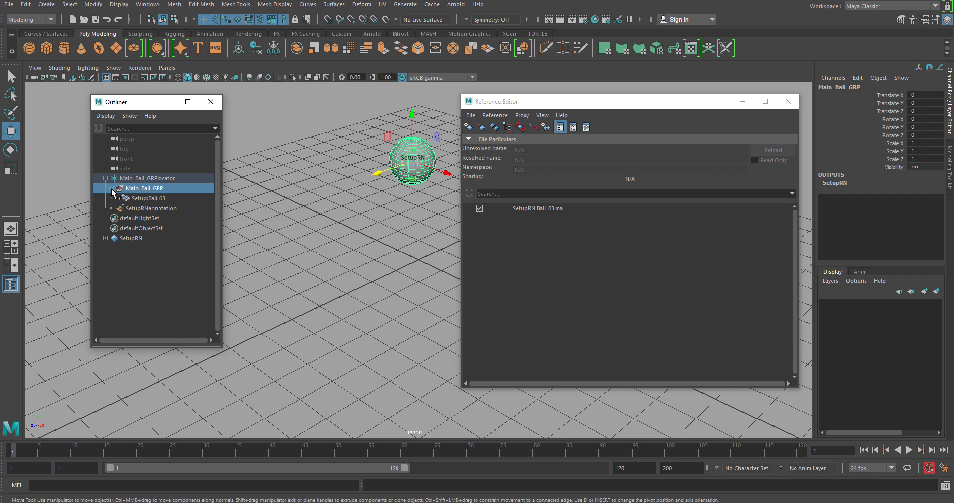
click(160, 198)
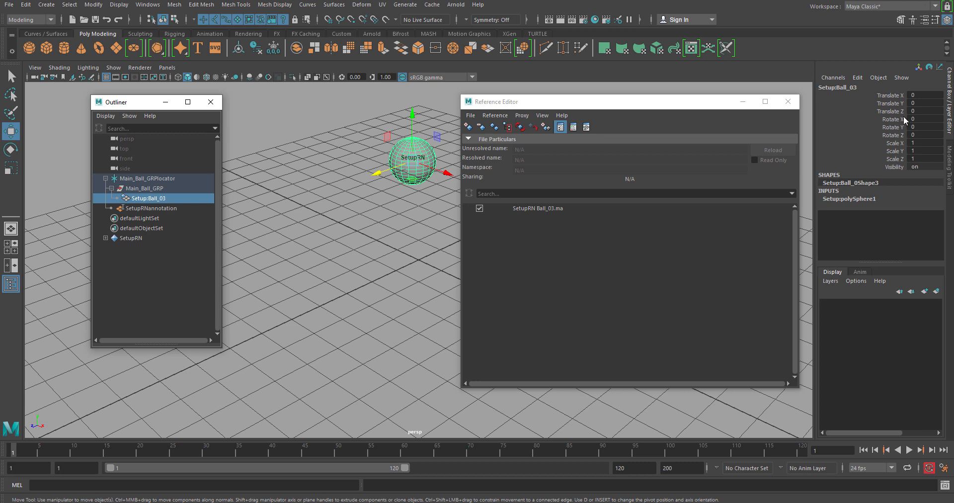
mouse_move(645, 102)
mouse_down()
mouse_move(676, 99)
mouse_move(659, 100)
mouse_up()
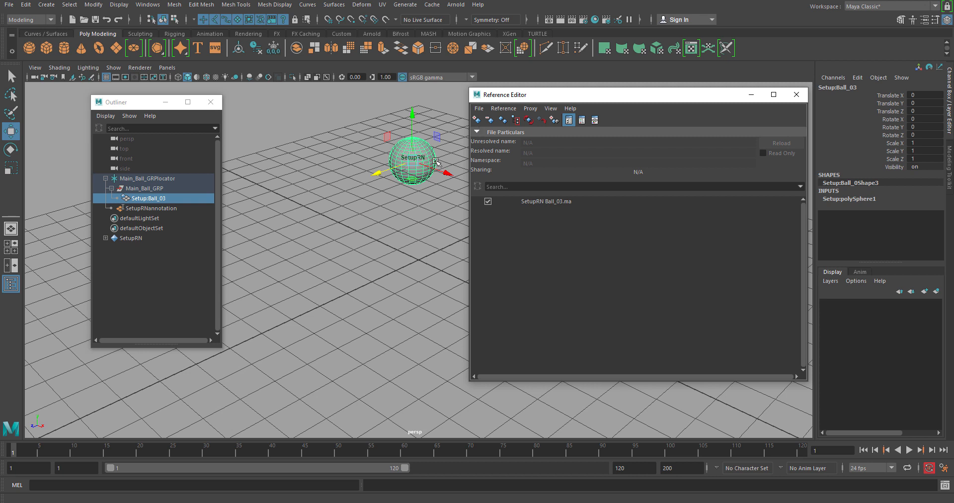
click(130, 180)
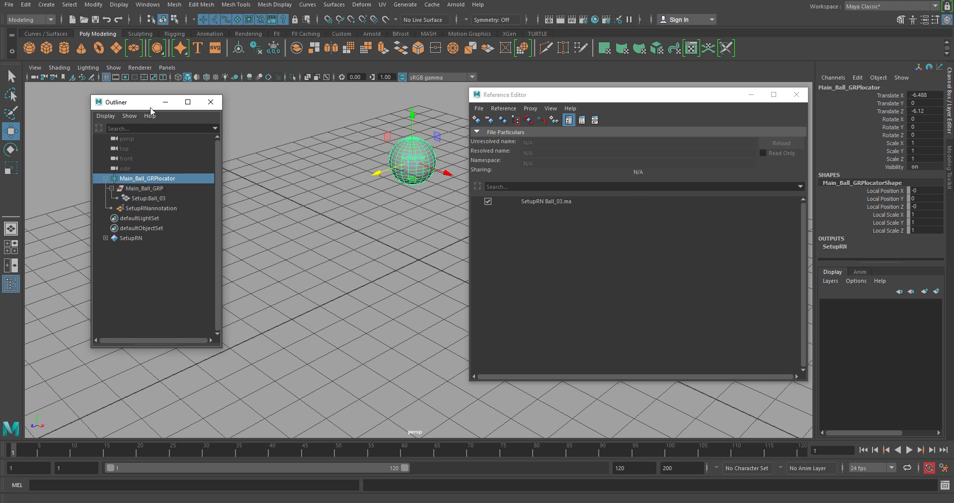
Close the Outliner and remove the Ball_03.ma reference from the scene
click(211, 103)
click(587, 201)
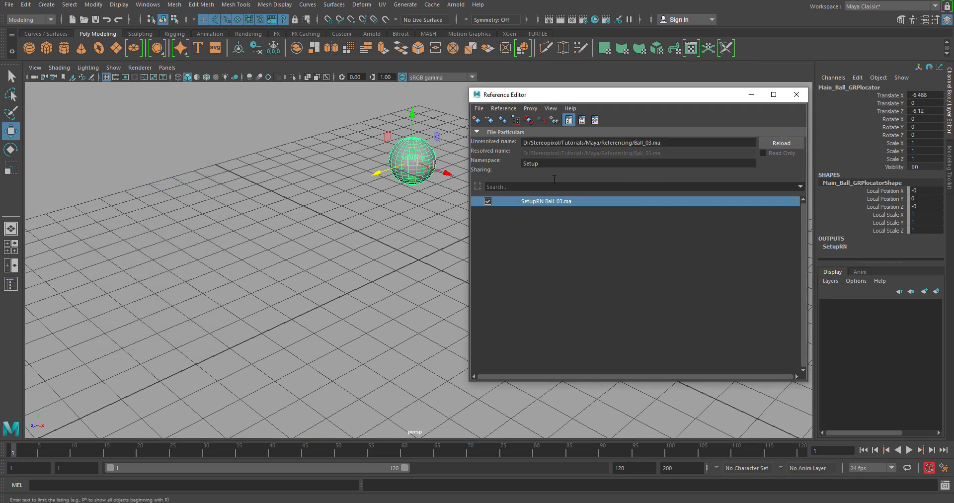
click(489, 120)
click(468, 253)
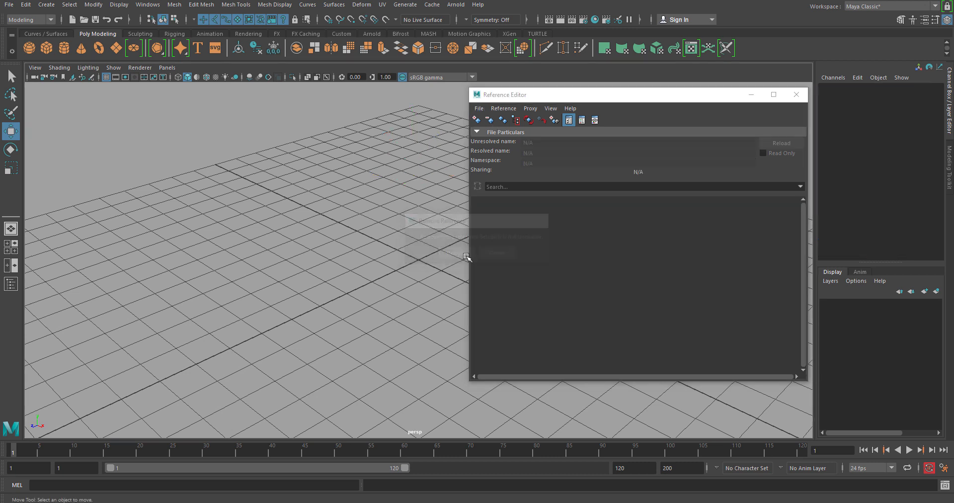
Open the options for creating a reference, reset them to their defaults, and leave both Group and Locator switched off
click(9, 4)
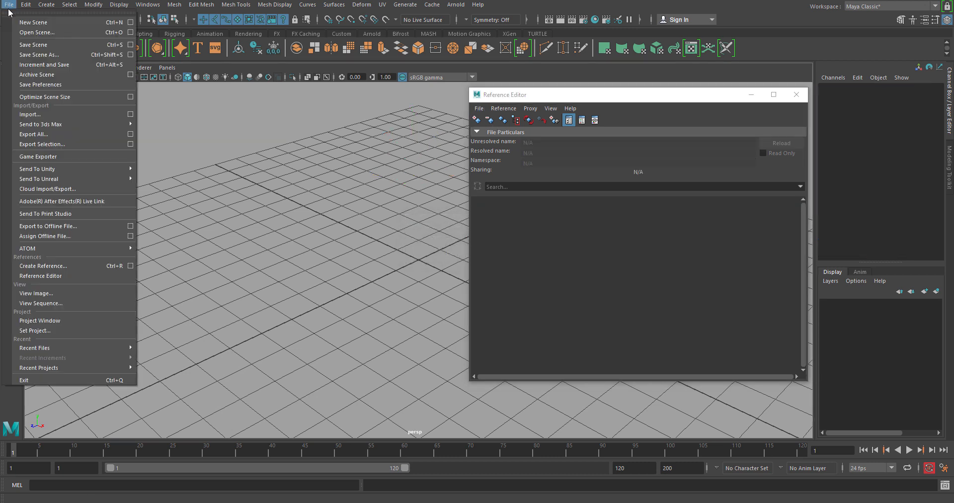
click(131, 265)
drag(341, 91, 251, 111)
click(167, 171)
click(88, 123)
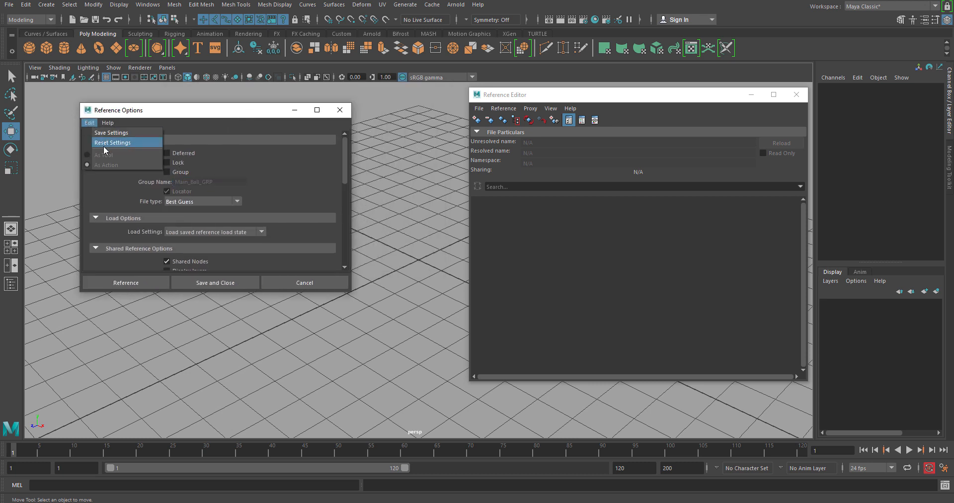
click(108, 149)
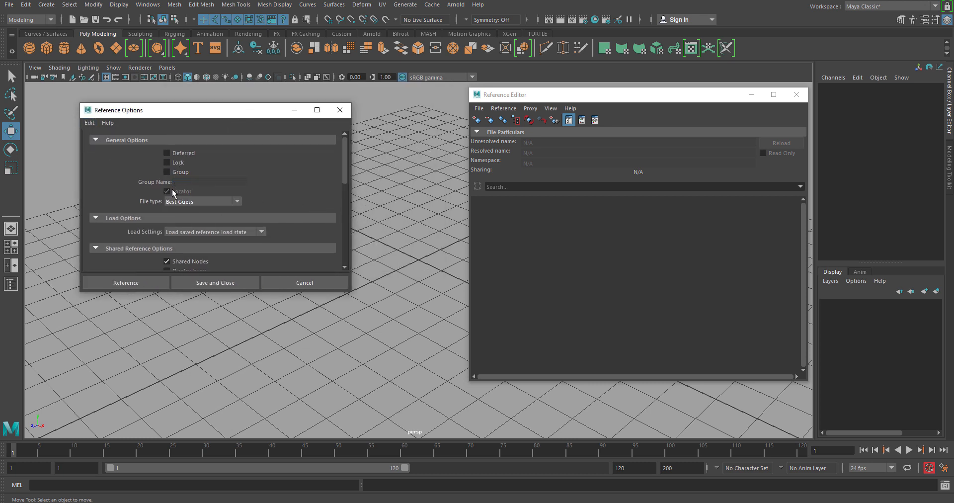
click(180, 172)
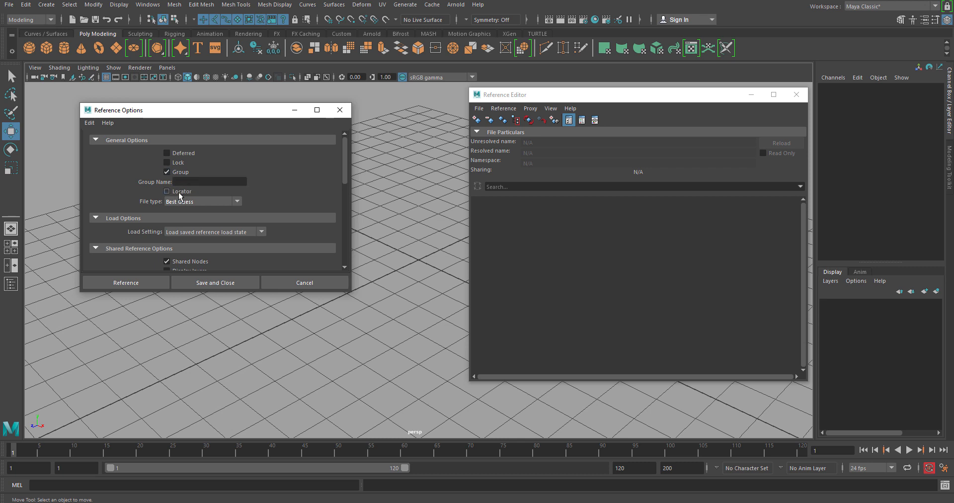
click(180, 172)
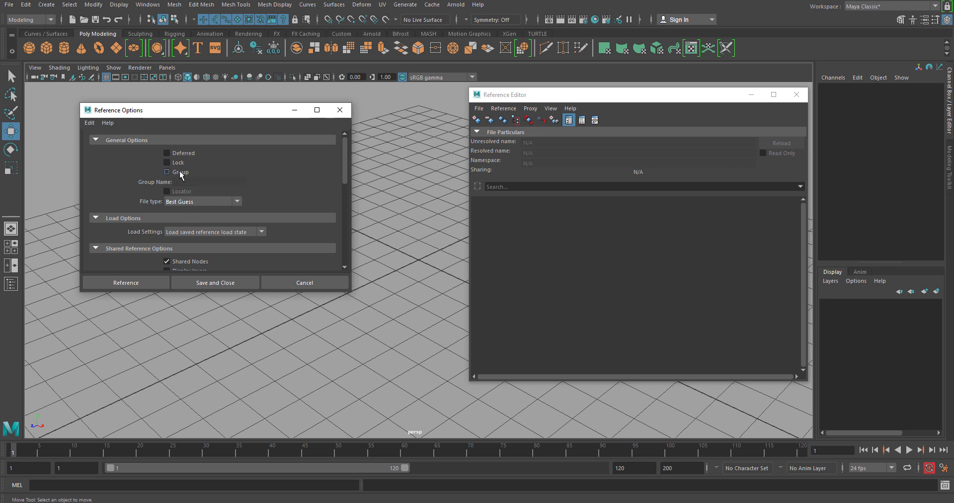
Examine the available file types, keeping Best Guess, and look through the Load Settings choices in the reference options
click(213, 201)
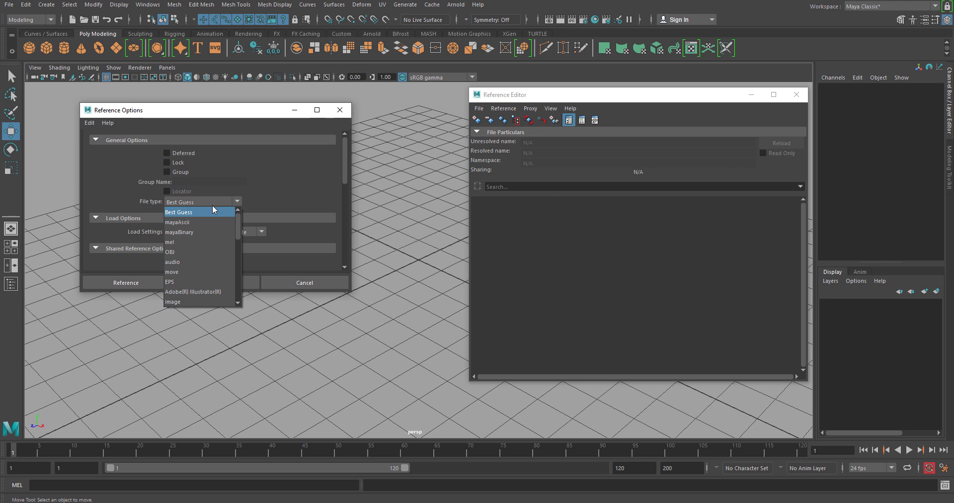
click(213, 208)
mouse_move(344, 157)
mouse_down()
mouse_move(344, 175)
mouse_move(344, 164)
mouse_up()
click(237, 181)
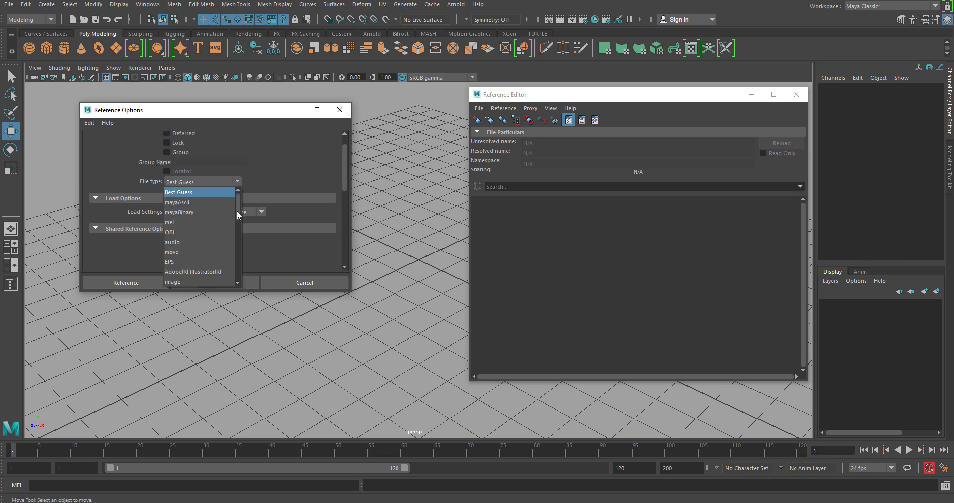
drag(237, 211, 242, 192)
click(292, 169)
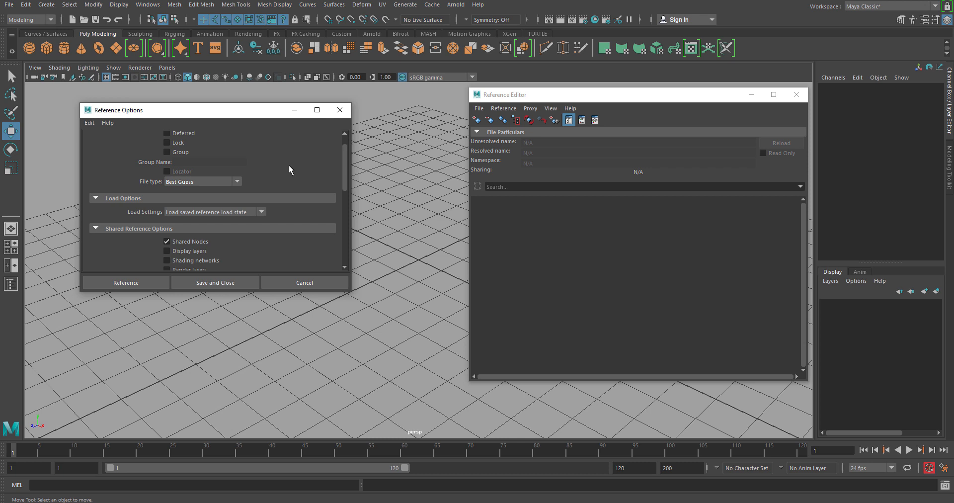
click(261, 217)
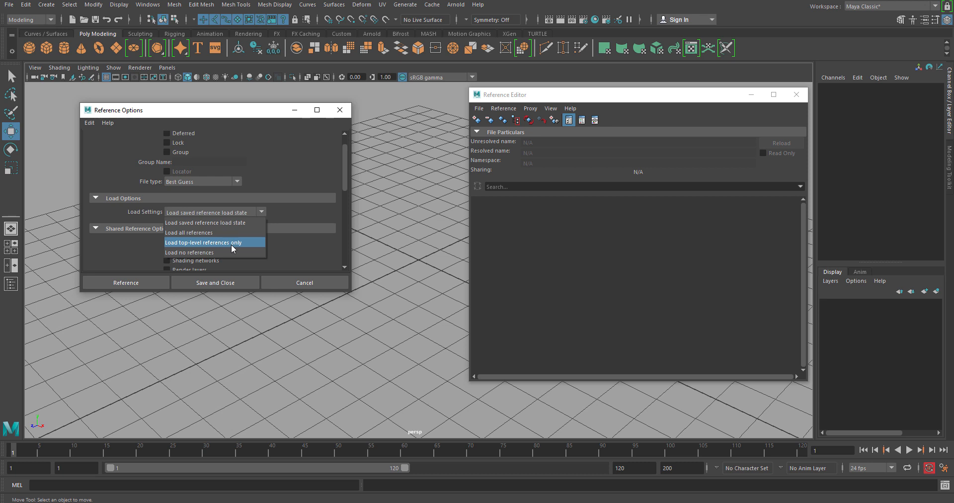
Switch to Paint 3D and erase the whole old sketch, enlarging the eraser to 167 px
click(381, 502)
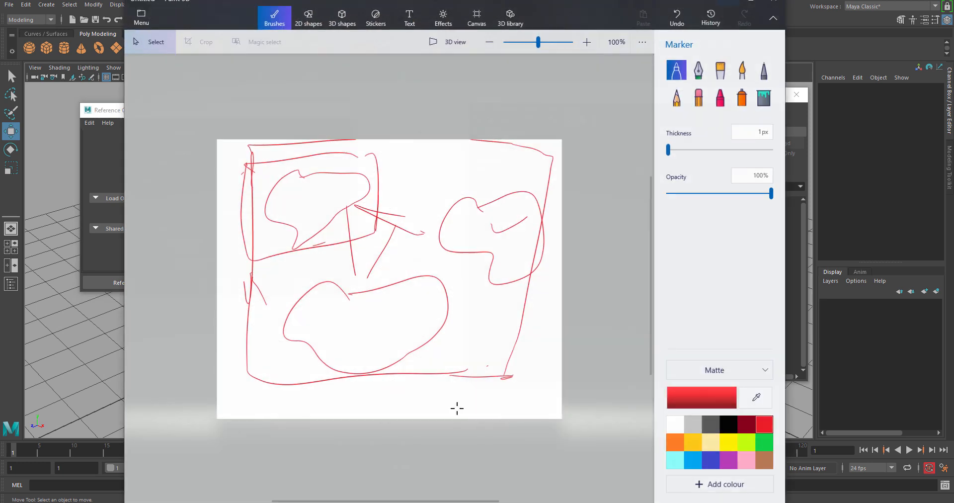
click(699, 96)
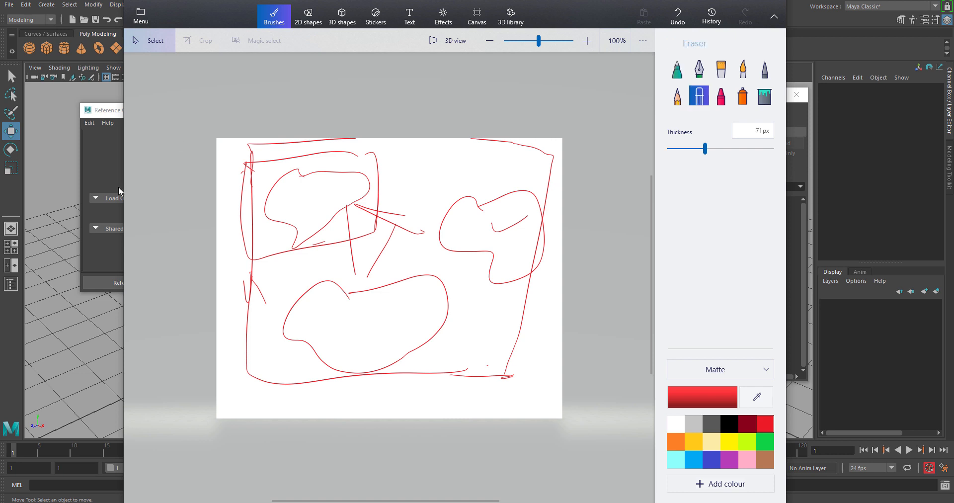
mouse_move(251, 199)
mouse_down()
mouse_move(315, 87)
mouse_move(370, 175)
mouse_move(566, 153)
mouse_move(526, 148)
mouse_up()
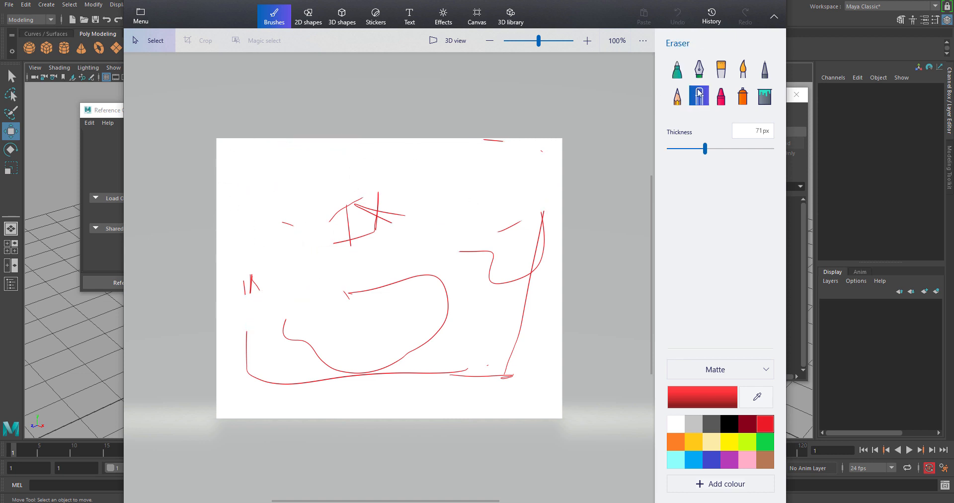
drag(728, 150, 755, 149)
mouse_move(407, 149)
mouse_down()
mouse_move(379, 187)
mouse_move(528, 162)
mouse_move(456, 419)
mouse_move(207, 400)
mouse_move(366, 266)
mouse_up()
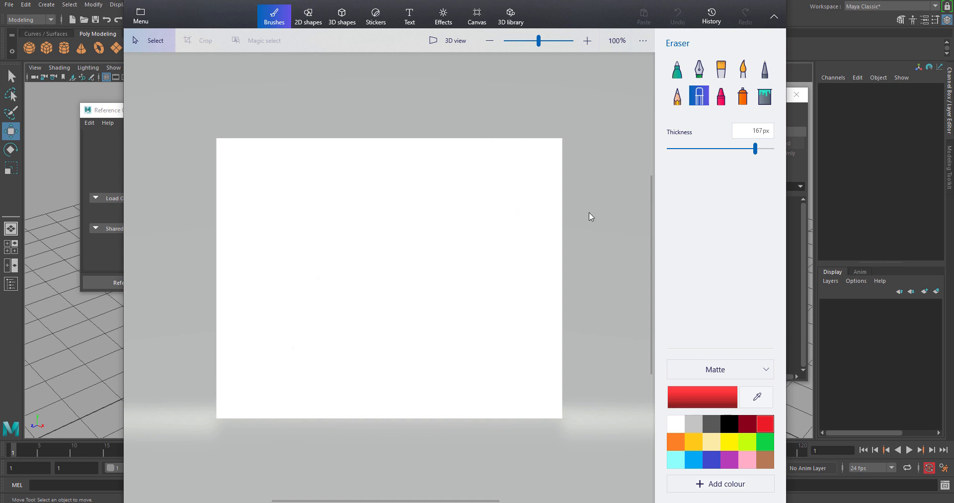
With the red 1 px marker, draw a circled "Obj A" with an arrow down to a circled "Obj B"
click(679, 71)
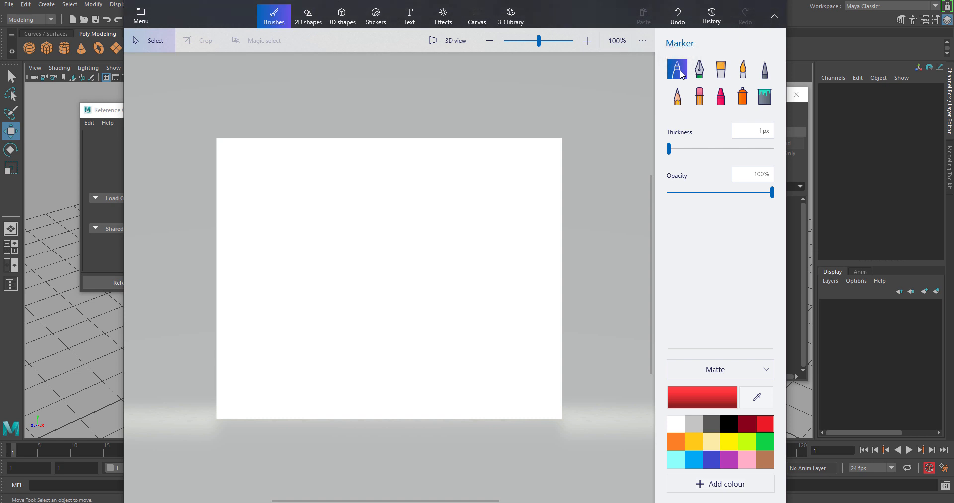
mouse_move(368, 165)
mouse_down()
mouse_move(395, 194)
mouse_move(412, 161)
mouse_move(418, 178)
mouse_move(388, 151)
mouse_move(378, 196)
mouse_move(424, 159)
mouse_move(405, 153)
mouse_up()
click(395, 161)
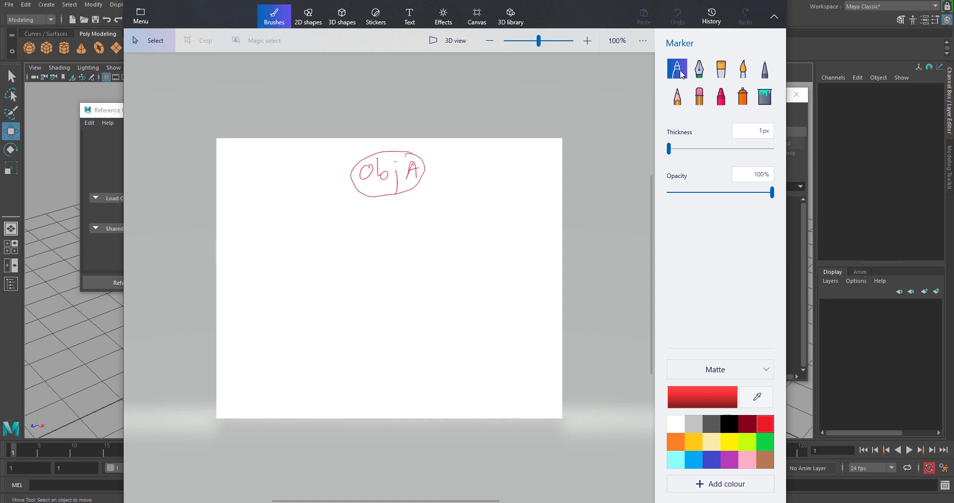
mouse_move(382, 199)
mouse_down()
mouse_move(373, 244)
mouse_move(387, 232)
mouse_up()
mouse_move(336, 261)
mouse_down()
mouse_move(362, 296)
mouse_move(374, 270)
mouse_move(379, 284)
mouse_up()
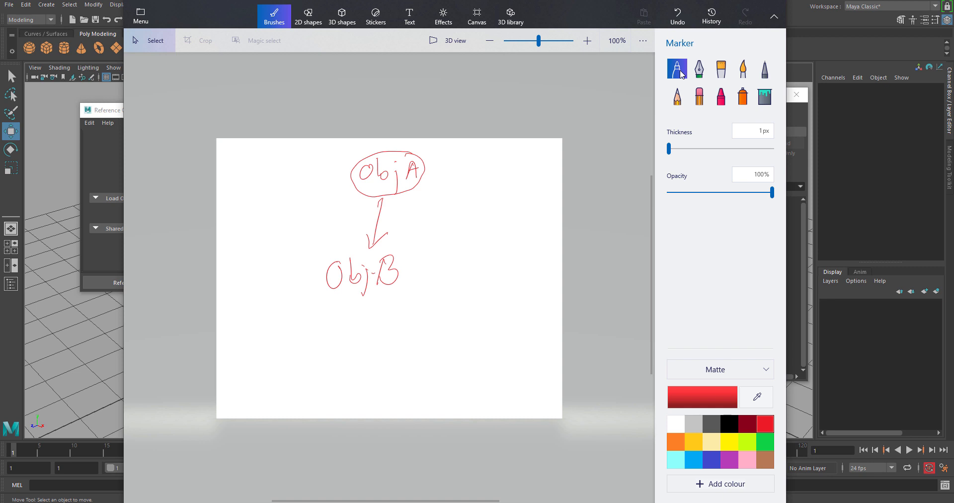
mouse_move(386, 244)
mouse_down()
mouse_move(319, 279)
mouse_move(406, 286)
mouse_move(382, 247)
mouse_up()
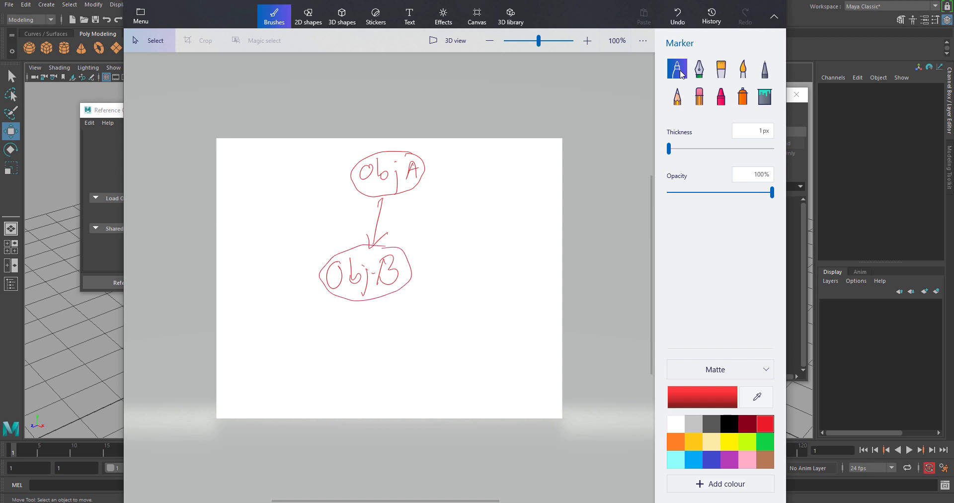
Draw an arrow from Obj A to an "R" inside a larger outline around Obj B, and another arrow to a circled "Obj C"
mouse_move(435, 170)
mouse_down()
mouse_move(417, 219)
mouse_move(433, 228)
mouse_move(419, 262)
mouse_up()
mouse_move(416, 239)
mouse_down()
mouse_move(437, 258)
mouse_move(343, 231)
mouse_move(402, 314)
mouse_move(423, 239)
mouse_up()
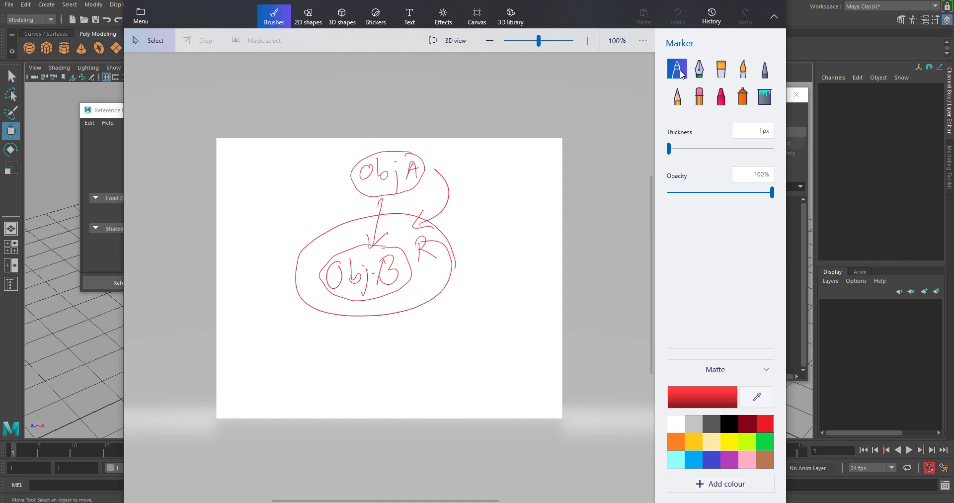
mouse_move(421, 304)
mouse_down()
mouse_move(456, 335)
mouse_move(448, 345)
mouse_move(505, 393)
mouse_move(540, 370)
mouse_up()
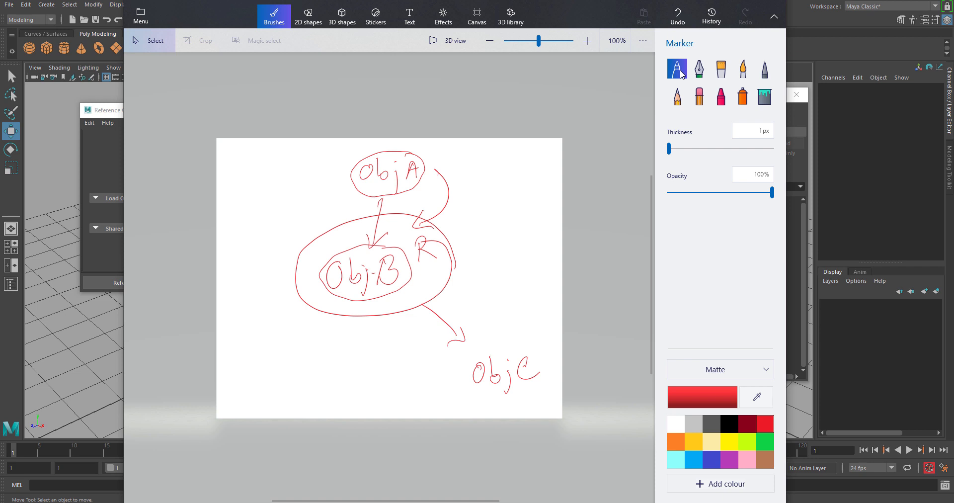
mouse_move(485, 340)
mouse_down()
mouse_move(498, 404)
mouse_move(539, 338)
mouse_move(475, 343)
mouse_up()
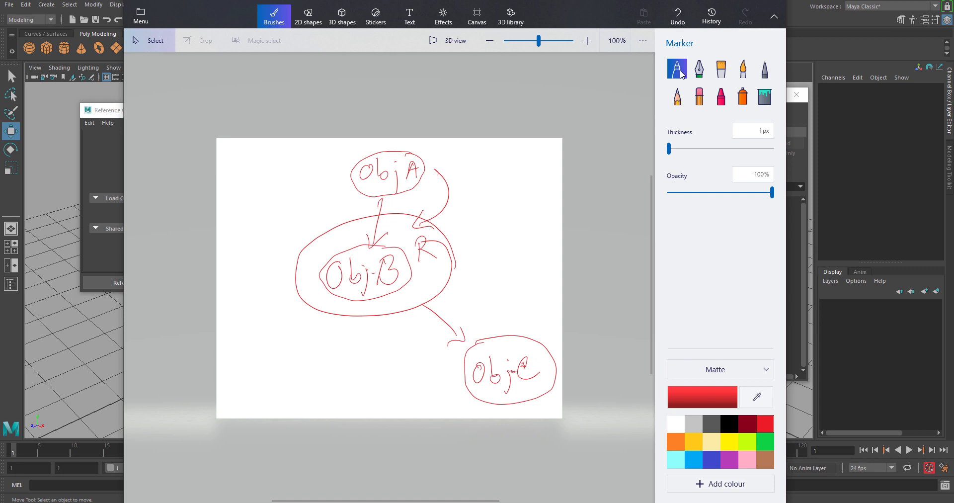
Draw a line linking Obj B's outline back to Obj A, and an arrow from Obj A to an underlined "Top"
drag(320, 151, 308, 281)
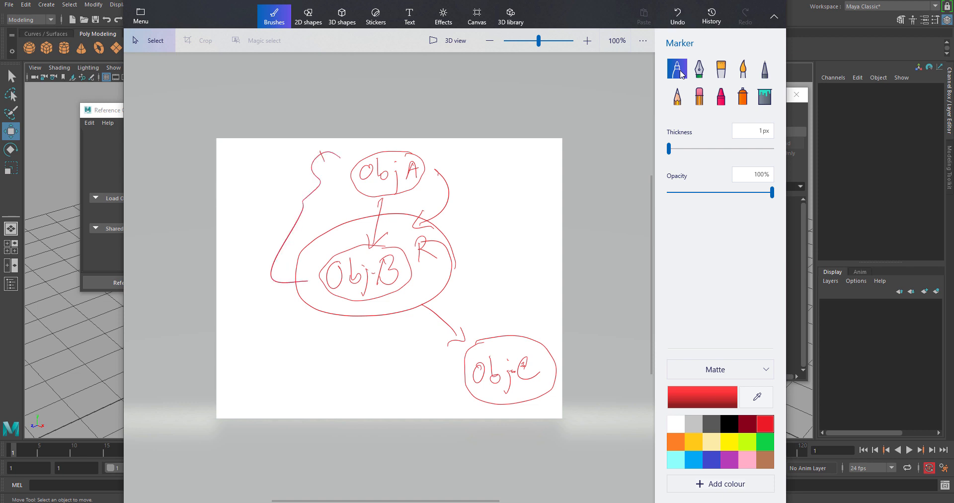
mouse_move(480, 154)
mouse_down()
mouse_move(475, 174)
mouse_move(501, 181)
mouse_move(520, 157)
mouse_move(512, 167)
mouse_move(525, 190)
mouse_up()
drag(528, 169, 528, 177)
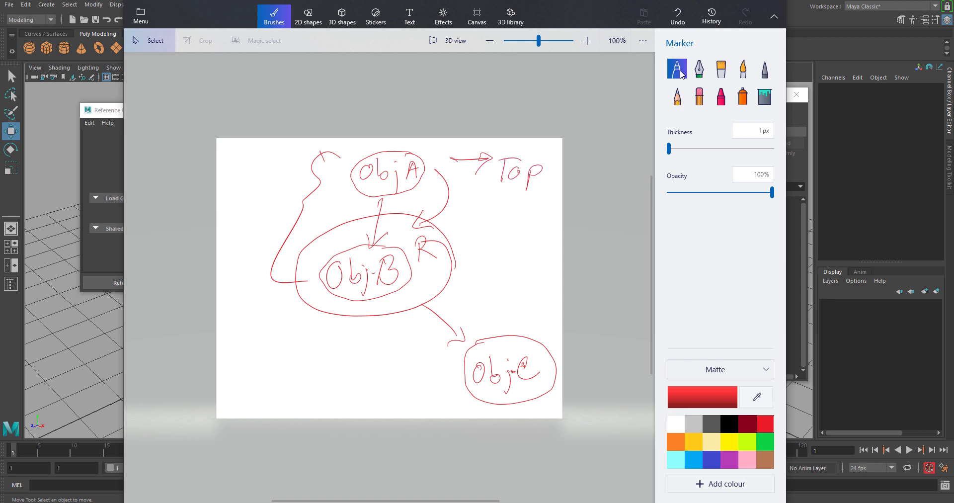
drag(487, 204, 536, 192)
Move the Paint 3D window aside, review the Load Settings choices in Maya's reference options, and return to the sketch
double_click(621, 13)
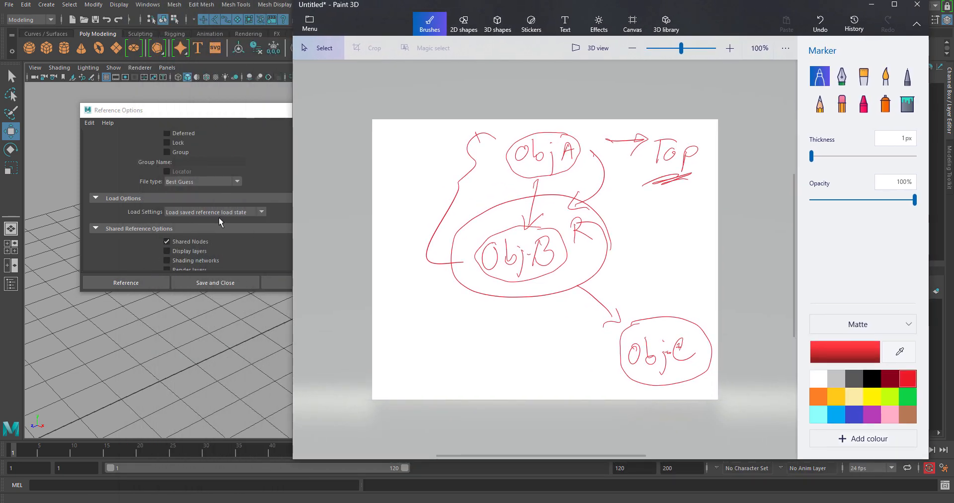
click(234, 213)
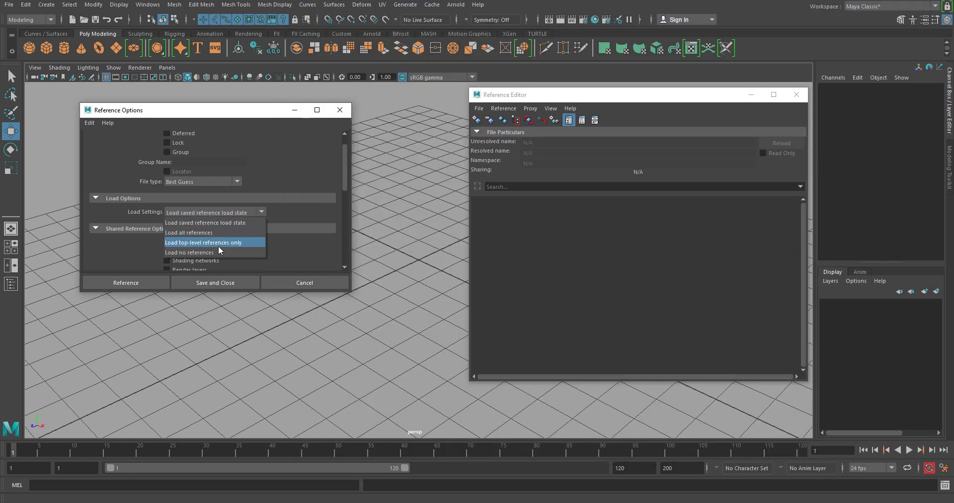
click(264, 210)
key(alt+Tab)
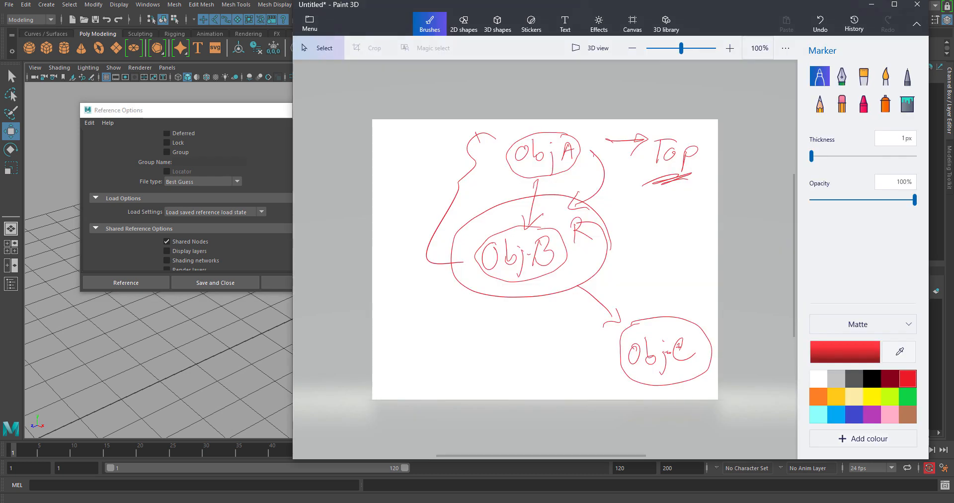
Add another outline around Obj A, and erase the whole reference hierarchy sketch with the 167 px eraser
mouse_move(576, 142)
mouse_down()
mouse_move(508, 133)
mouse_move(569, 171)
mouse_up()
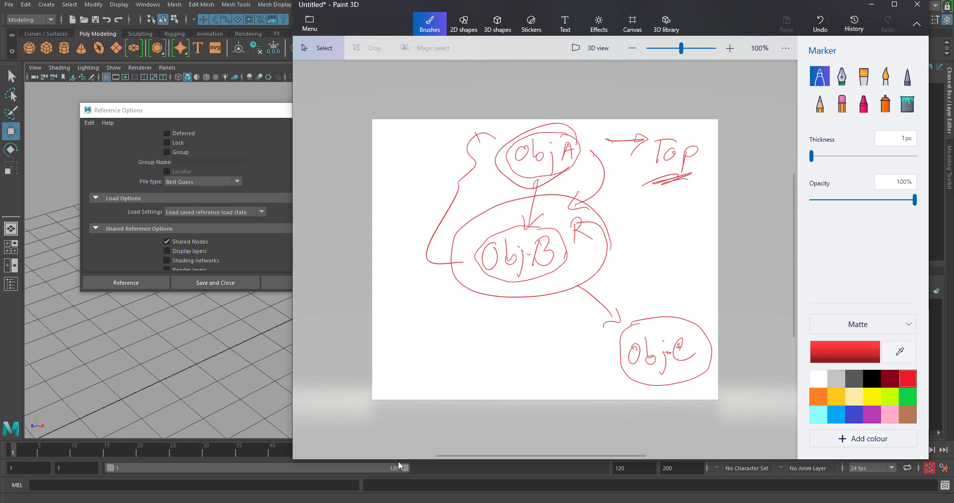
click(841, 103)
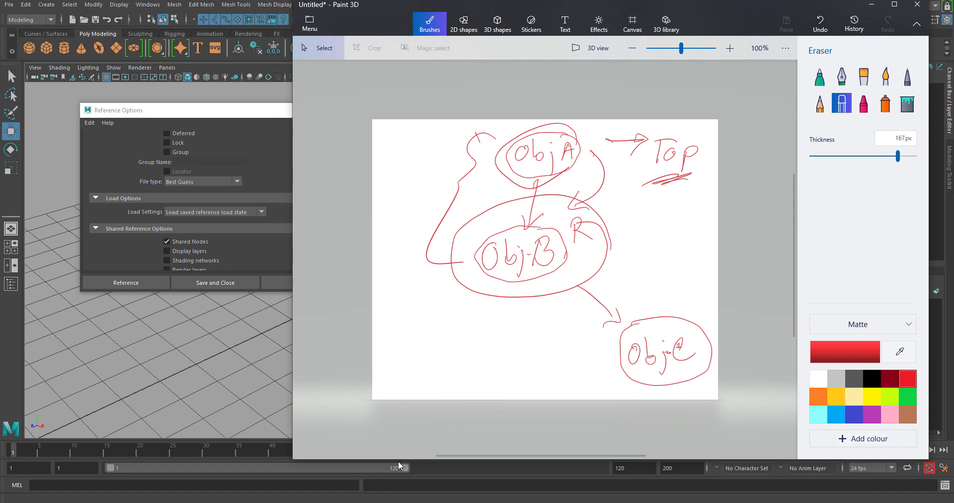
mouse_move(462, 144)
mouse_down()
mouse_move(447, 219)
mouse_move(481, 253)
mouse_move(646, 300)
mouse_move(668, 345)
mouse_up()
drag(669, 345, 683, 156)
drag(711, 343, 648, 383)
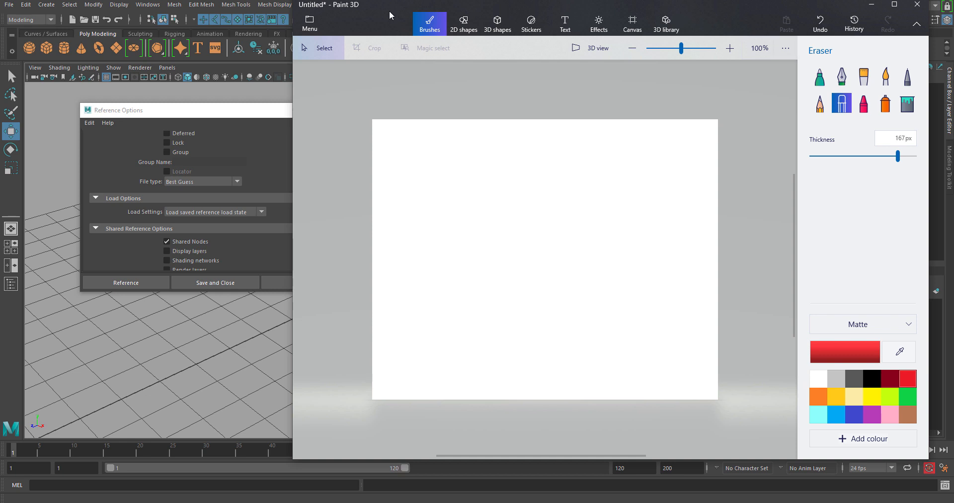
With the red 1 px marker, draw a simple closed box in perspective slightly left of the canvas centre
click(820, 76)
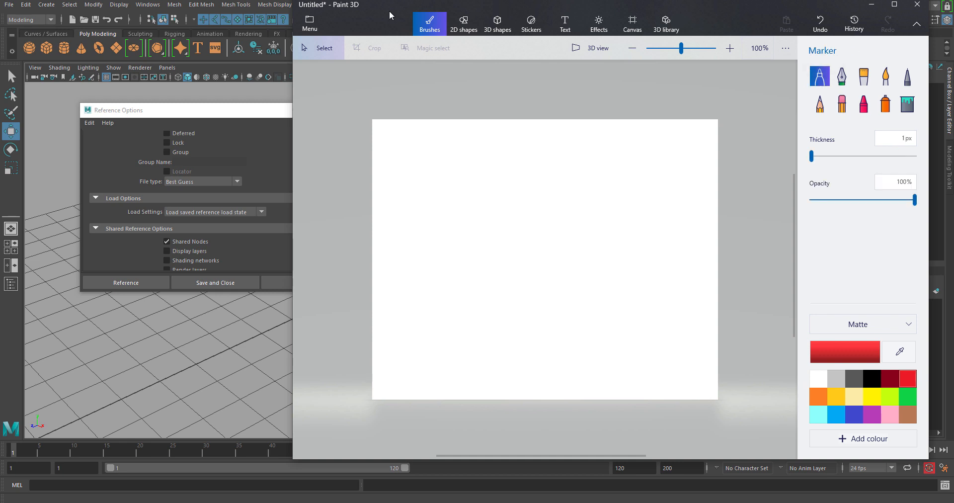
mouse_move(446, 235)
mouse_down()
mouse_move(474, 206)
mouse_move(537, 211)
mouse_up()
click(545, 209)
mouse_move(443, 232)
mouse_down()
mouse_move(516, 237)
mouse_move(506, 239)
mouse_move(532, 227)
mouse_move(535, 252)
mouse_up()
drag(512, 230, 507, 260)
drag(448, 234, 447, 263)
mouse_move(443, 262)
mouse_down()
mouse_move(509, 265)
mouse_move(537, 248)
mouse_up()
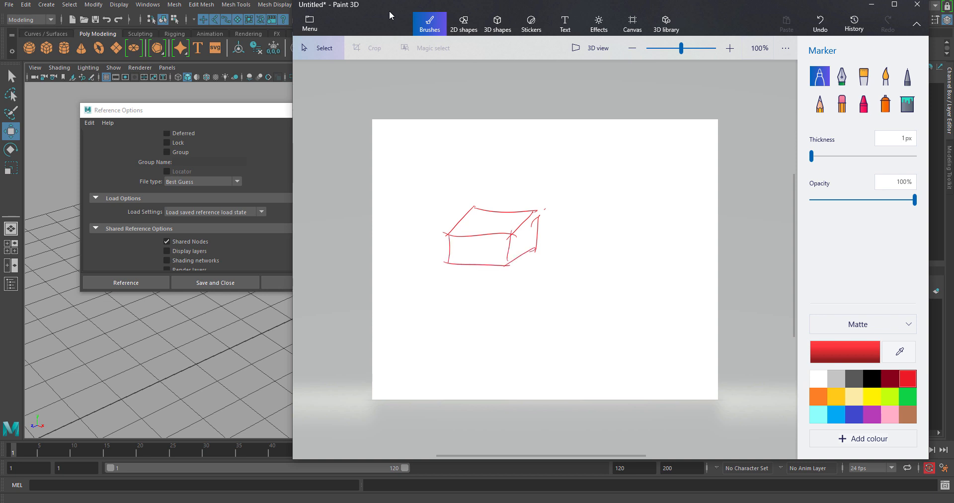
Add four small circles and a front mark to the box, plus a separate circle beside it linked to the box by an arrow marked "R"
drag(476, 237, 480, 247)
drag(565, 220, 563, 218)
mouse_move(489, 216)
mouse_down()
mouse_move(516, 217)
mouse_move(470, 229)
mouse_up()
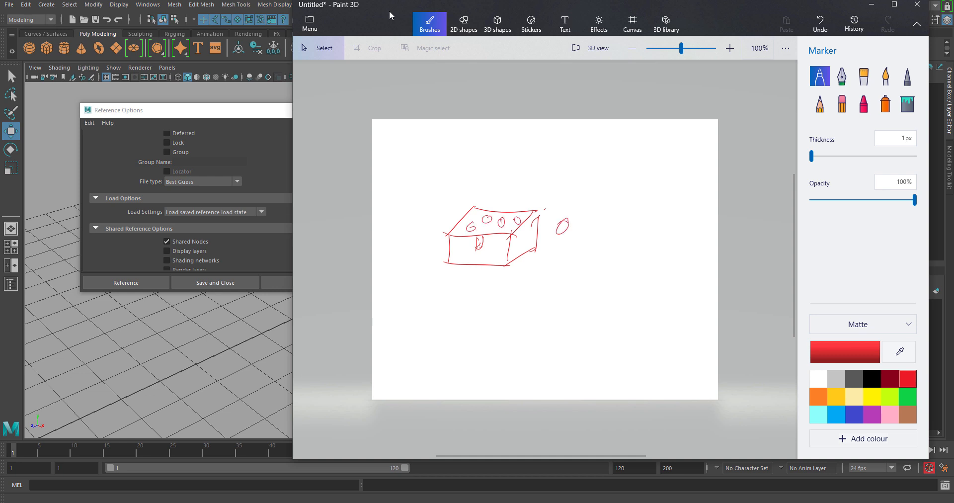
mouse_move(574, 217)
mouse_down()
mouse_move(581, 205)
mouse_move(523, 208)
mouse_move(558, 203)
mouse_up()
drag(557, 185, 573, 202)
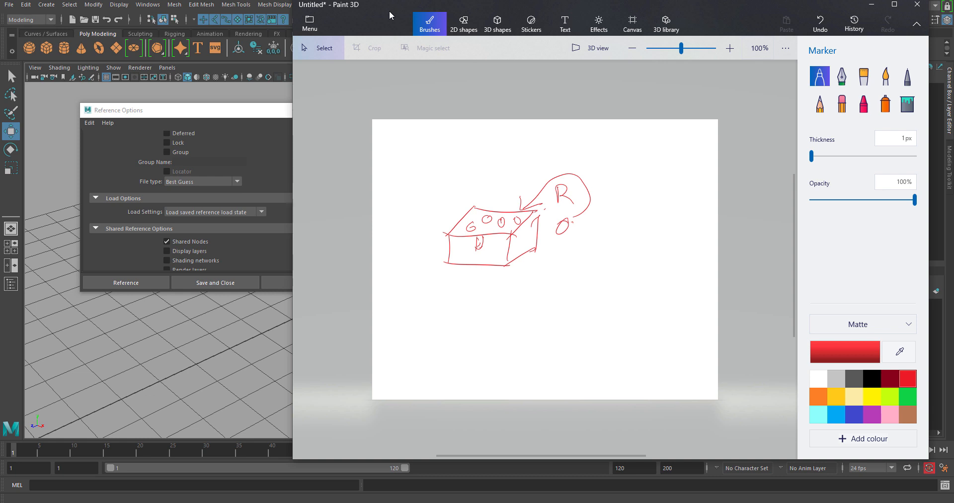
Draw an arrow down from the box to the handwritten, underlined word "Scene"
mouse_move(485, 265)
mouse_down()
mouse_move(478, 318)
mouse_move(488, 309)
mouse_up()
mouse_move(453, 337)
mouse_down()
mouse_move(430, 350)
mouse_move(435, 371)
mouse_move(530, 356)
mouse_up()
drag(442, 379, 552, 355)
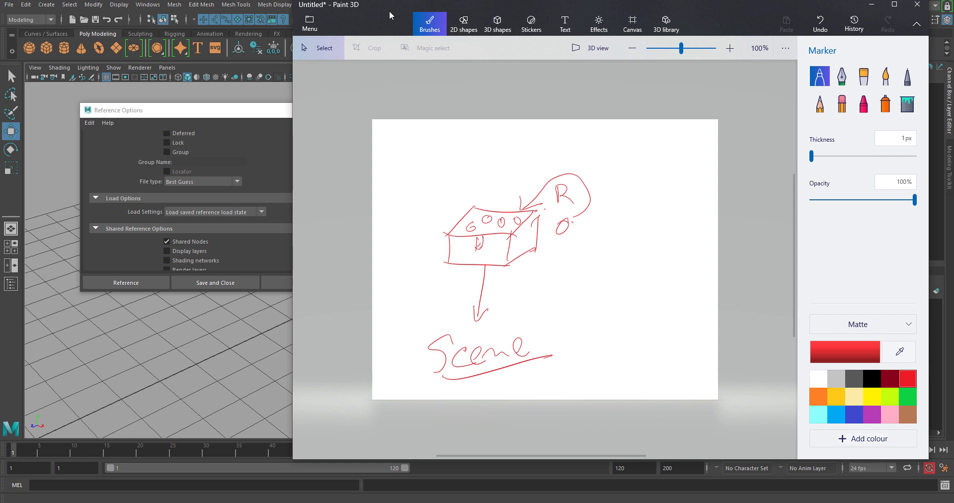
Draw a second box with an open lid and a handle at the canvas's right side, containing small circles
mouse_move(631, 251)
mouse_down()
mouse_move(607, 281)
mouse_move(673, 258)
mouse_move(659, 285)
mouse_move(648, 284)
mouse_move(650, 306)
mouse_up()
drag(605, 276, 635, 313)
drag(679, 260, 677, 287)
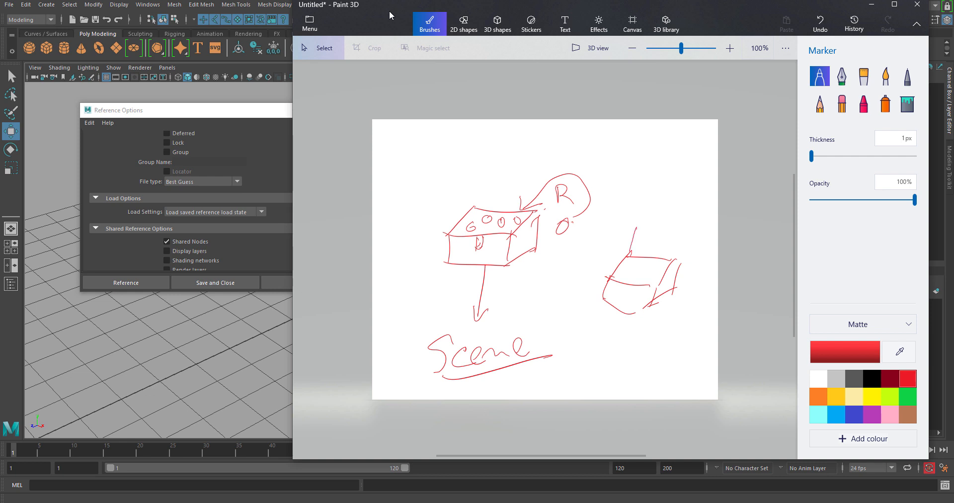
mouse_move(630, 257)
mouse_down()
mouse_move(689, 235)
mouse_move(665, 261)
mouse_move(626, 272)
mouse_move(664, 278)
mouse_up()
drag(671, 260, 661, 274)
mouse_move(663, 215)
mouse_down()
mouse_move(657, 227)
mouse_move(673, 212)
mouse_move(665, 229)
mouse_up()
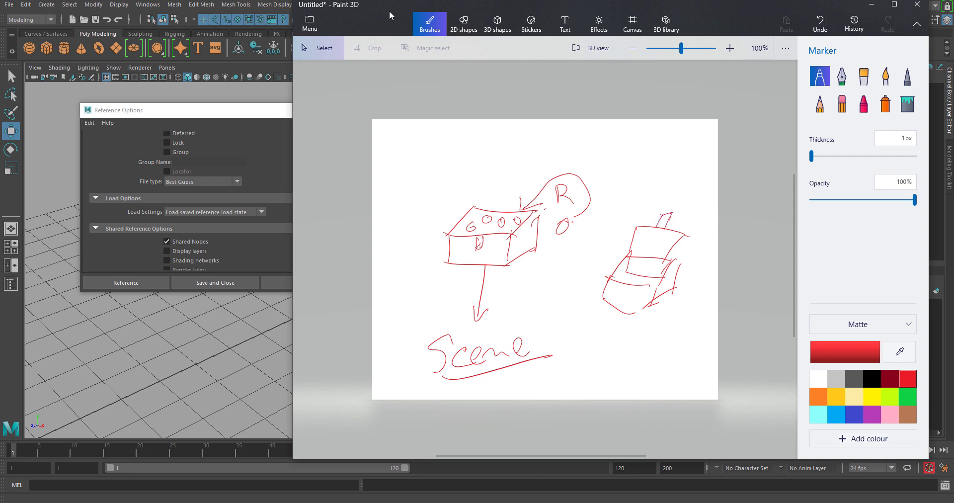
mouse_move(627, 267)
mouse_down()
mouse_move(651, 268)
mouse_move(639, 277)
mouse_move(653, 277)
mouse_up()
Above the open box, draw a circled ball with an arrow down to a small square, and trace extra outlines around the square
mouse_move(652, 132)
mouse_down()
mouse_move(613, 189)
mouse_move(639, 177)
mouse_move(637, 190)
mouse_up()
drag(630, 179, 630, 198)
drag(614, 191, 647, 192)
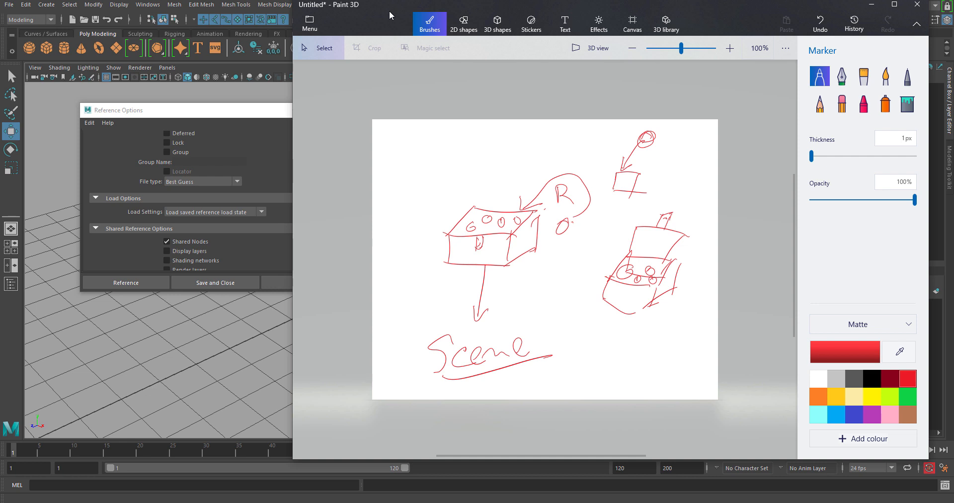
mouse_move(647, 127)
mouse_down()
mouse_move(641, 150)
mouse_move(654, 134)
mouse_up()
mouse_move(614, 185)
mouse_down()
mouse_move(641, 176)
mouse_move(598, 203)
mouse_up()
mouse_move(607, 170)
mouse_down()
mouse_move(627, 171)
mouse_move(622, 209)
mouse_move(615, 177)
mouse_move(634, 180)
mouse_up()
drag(641, 173, 624, 203)
mouse_move(601, 167)
mouse_down()
mouse_move(594, 206)
mouse_move(632, 195)
mouse_up()
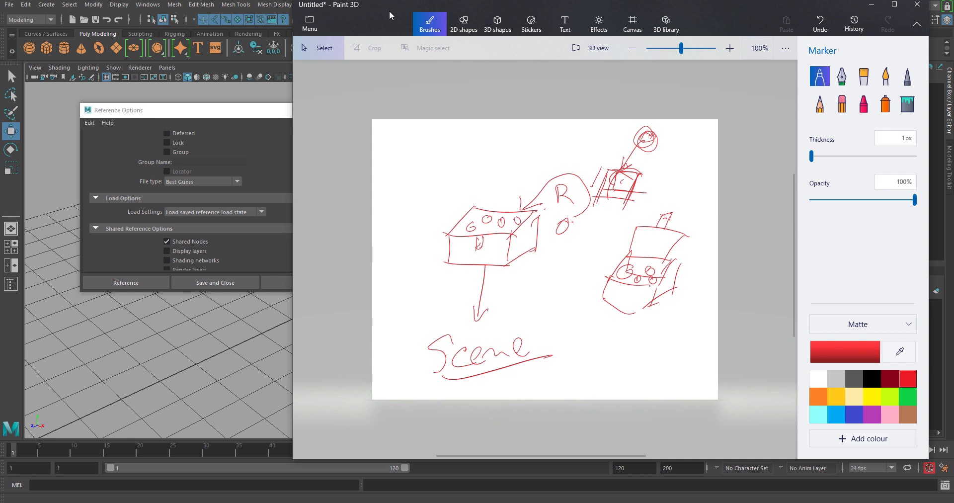
Mark the ball with an arrow and an underlined "2nd", and hide Paint 3D to return to Maya
mouse_move(444, 136)
mouse_down()
mouse_move(443, 147)
mouse_move(450, 137)
mouse_up()
drag(647, 158, 667, 165)
mouse_move(669, 133)
mouse_down()
mouse_move(677, 145)
mouse_move(708, 149)
mouse_up()
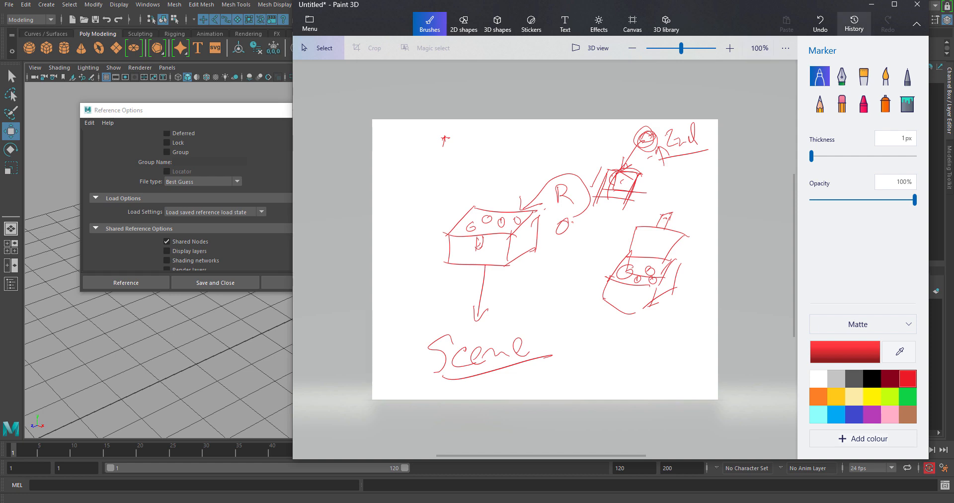
click(870, 8)
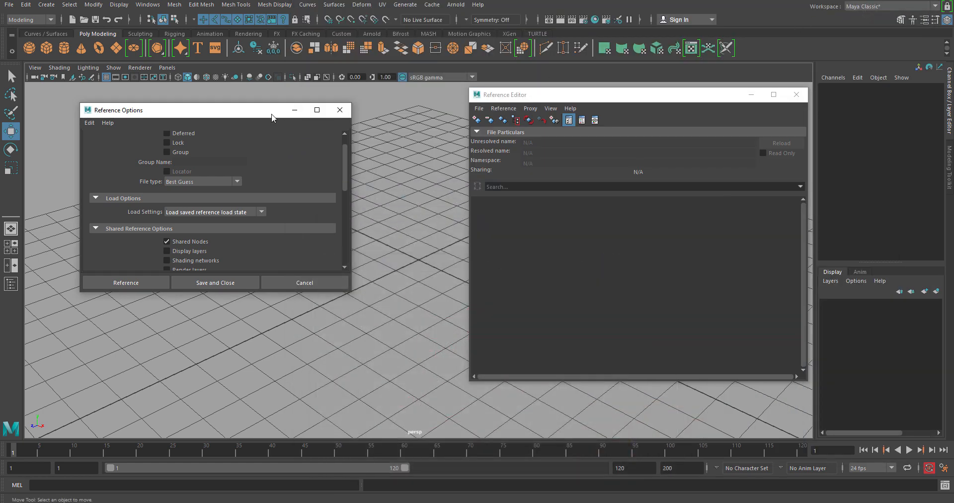
Try Load no references as the Load Settings choice, and restore Load saved reference load state
drag(271, 114, 292, 121)
click(267, 219)
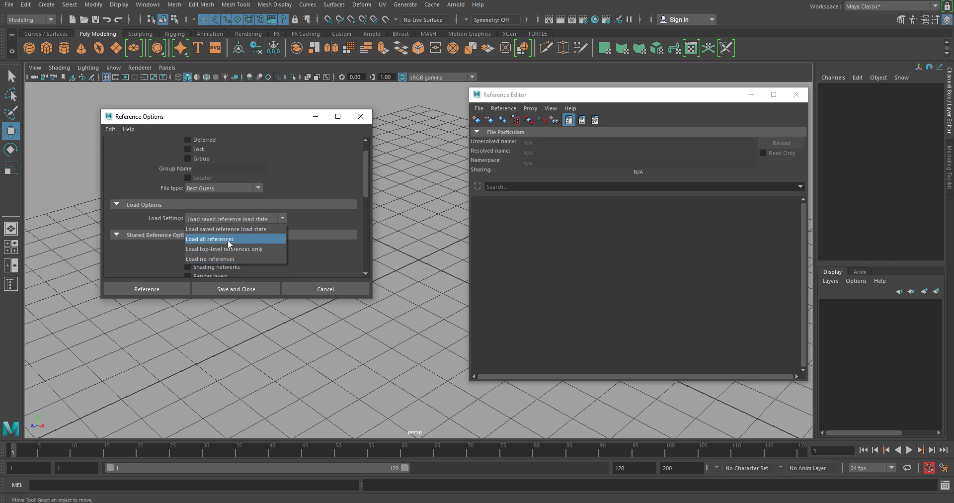
click(248, 258)
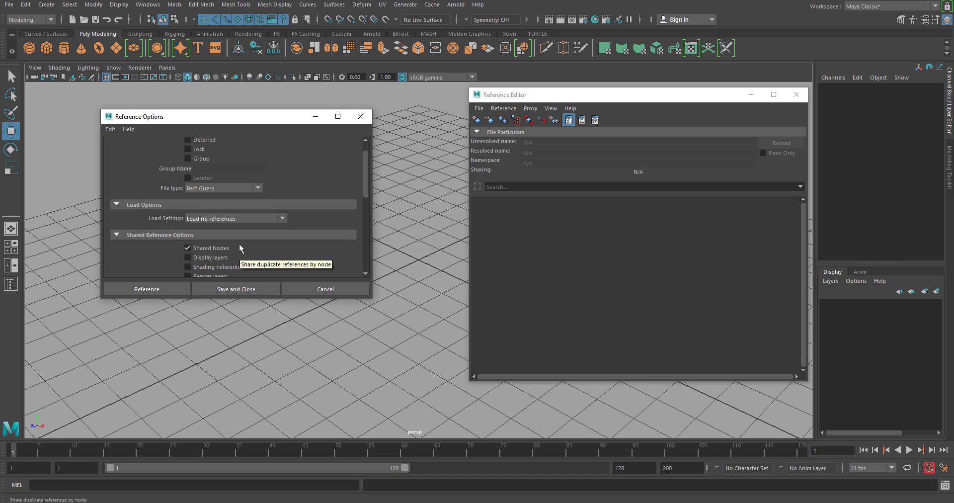
click(262, 219)
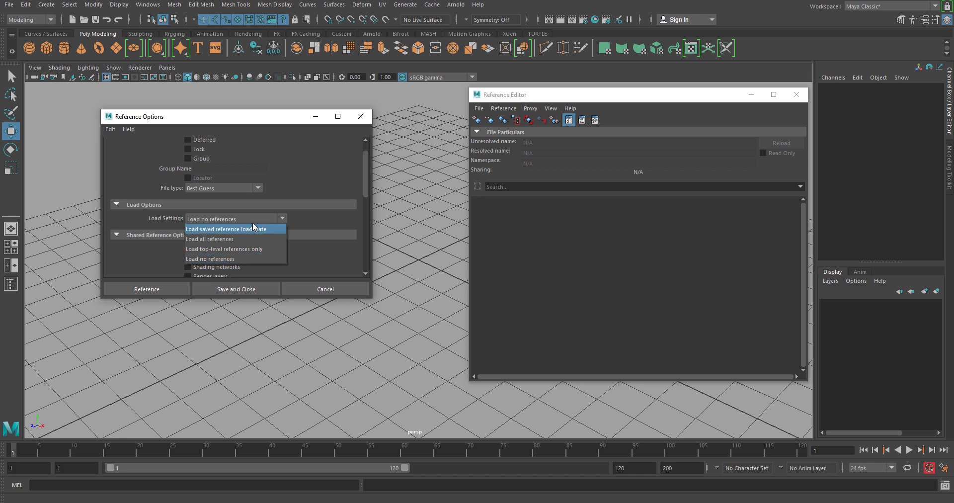
click(253, 227)
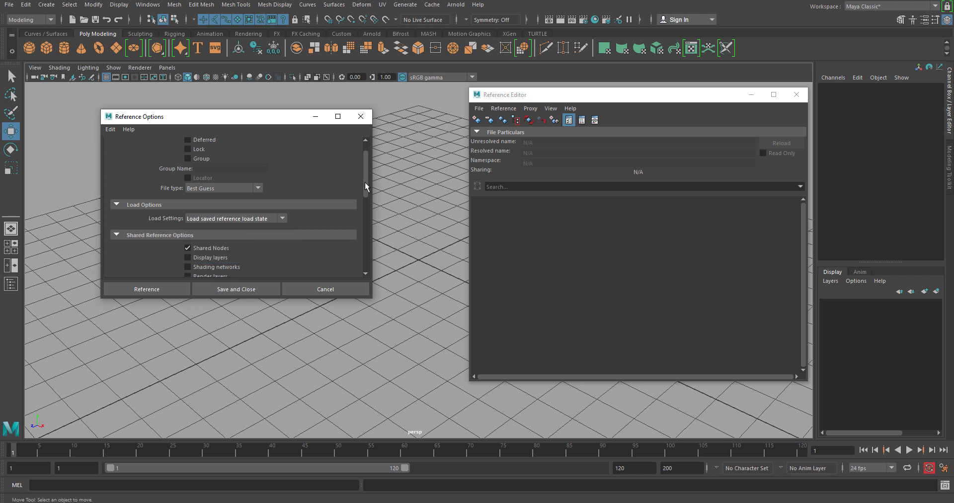
Review the Shared Reference Options, and set the namespace option to "Use selected namespace as parent and add new namespace (file name)"
drag(365, 185, 363, 195)
drag(267, 120, 338, 136)
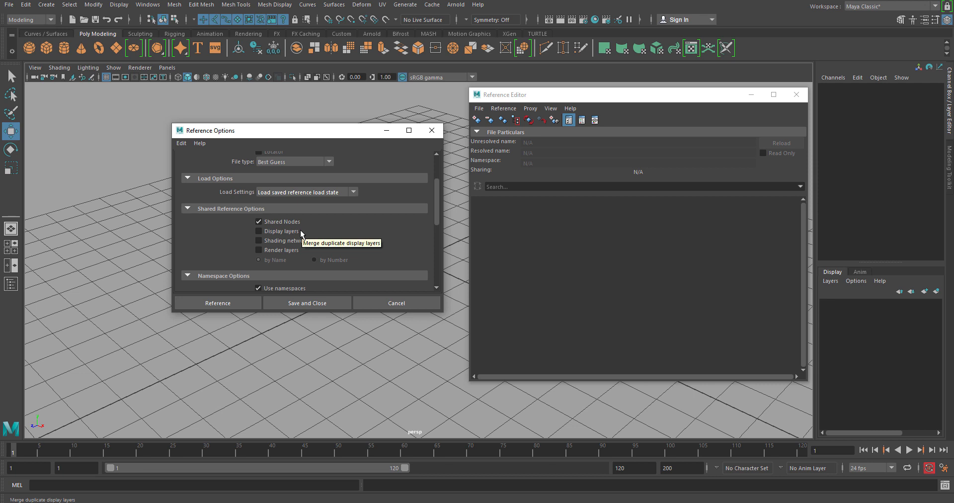
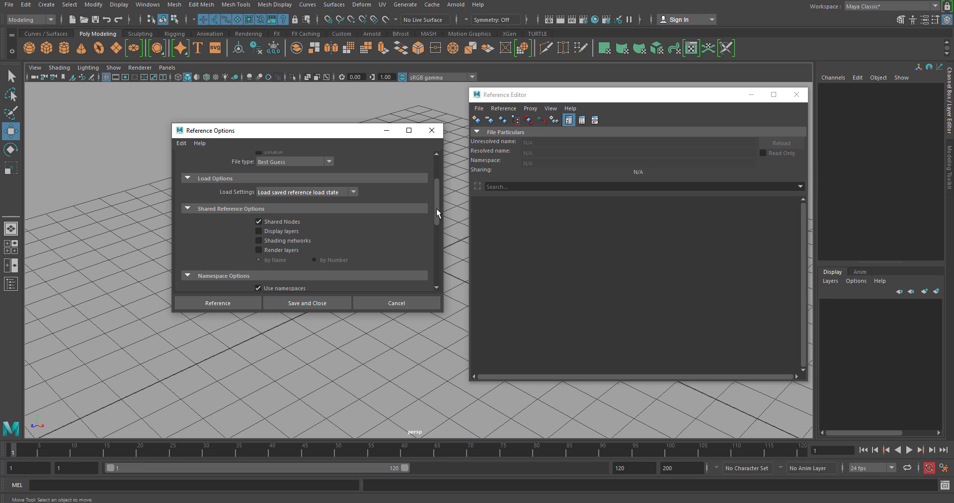
drag(436, 208, 438, 246)
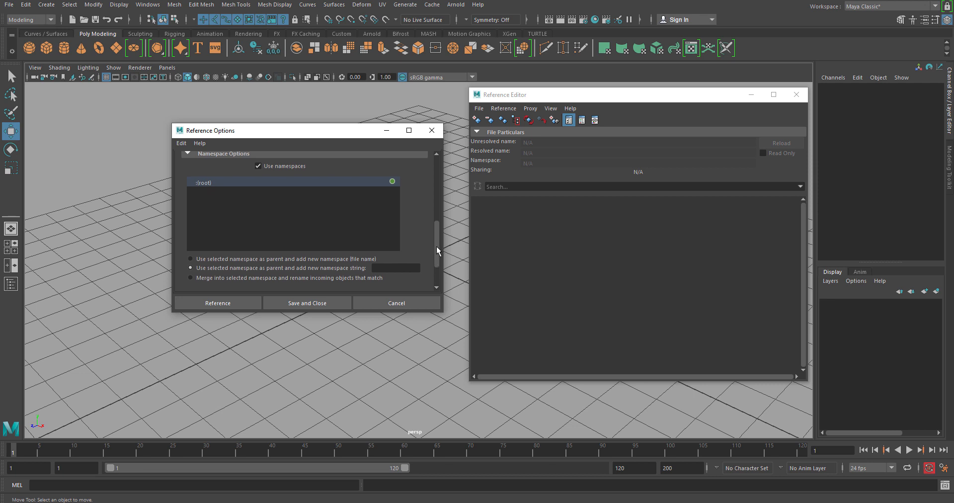
click(181, 143)
click(205, 162)
click(217, 259)
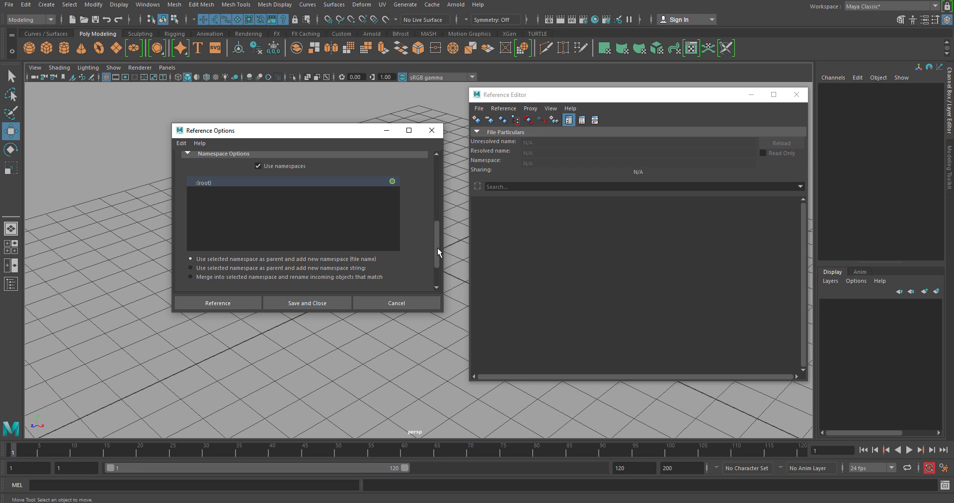
Turn off Use namespaces to show the alternative name-resolving setting, and turn it back on
mouse_move(437, 248)
mouse_down()
mouse_move(434, 173)
mouse_move(438, 249)
mouse_up()
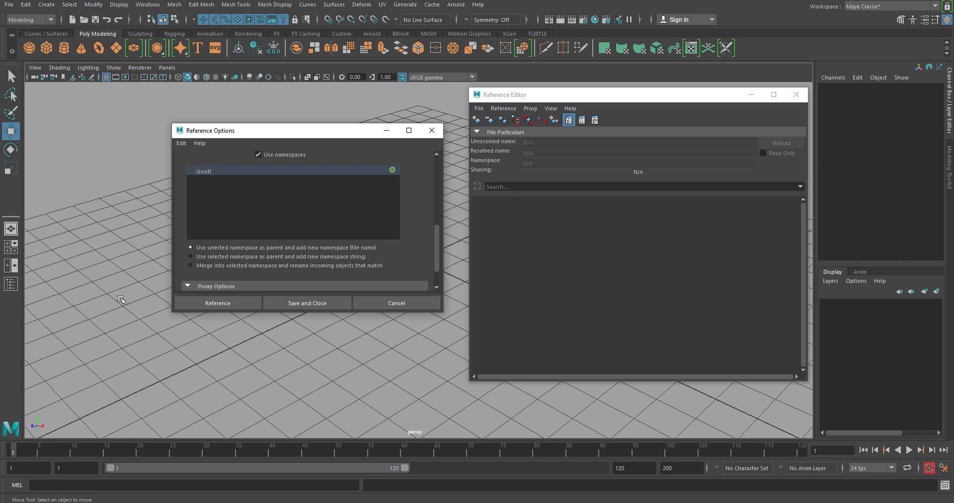
click(279, 156)
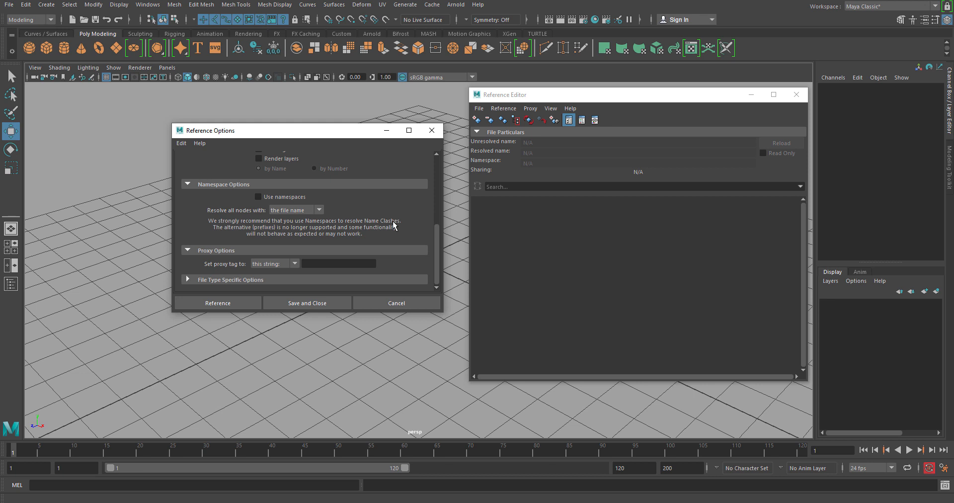
click(277, 197)
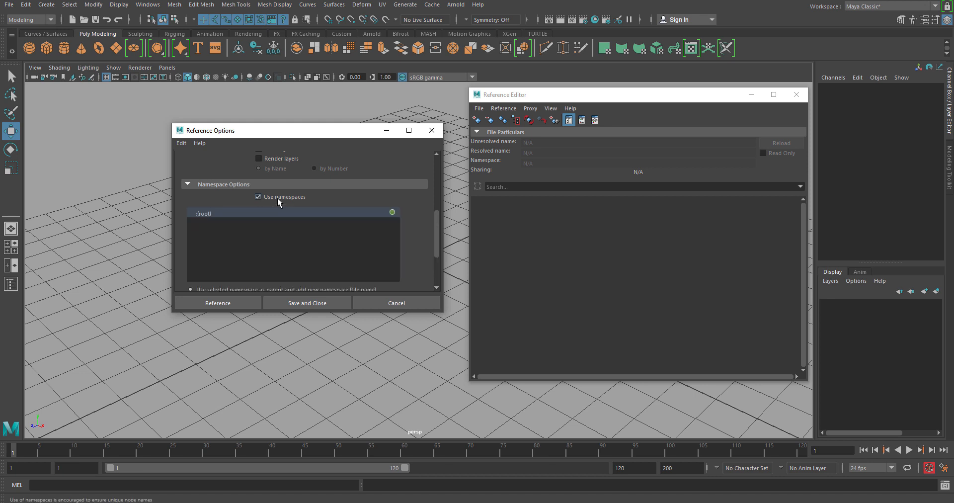
drag(436, 224, 436, 242)
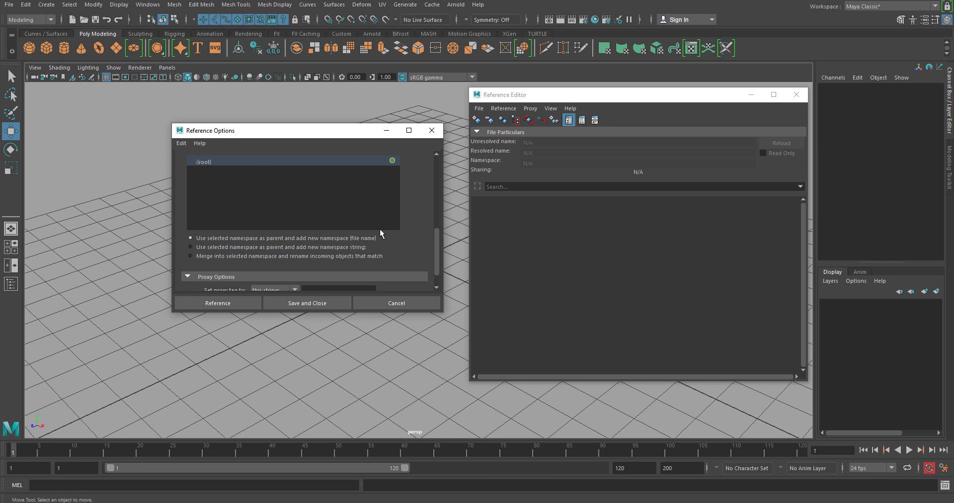
Reference the Ball_01 file into the scene, and select its reference entry and the ball in the viewport
click(236, 303)
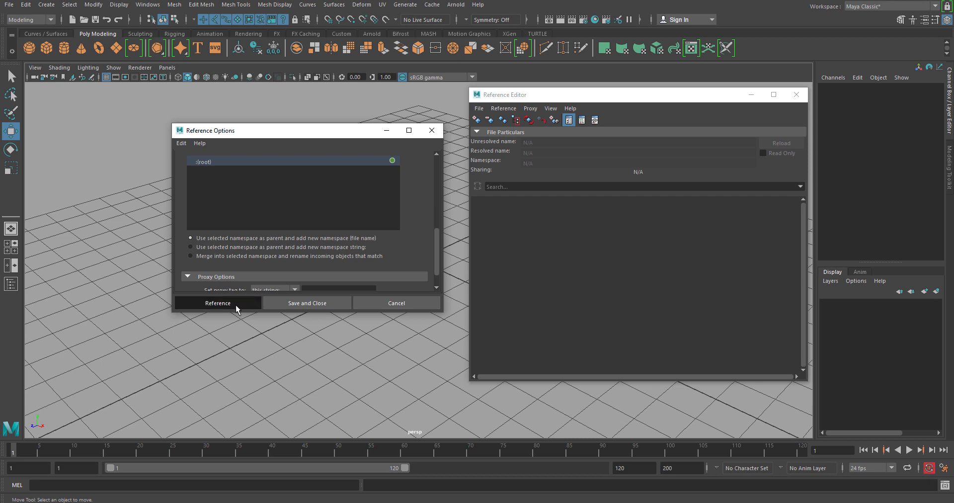
click(335, 214)
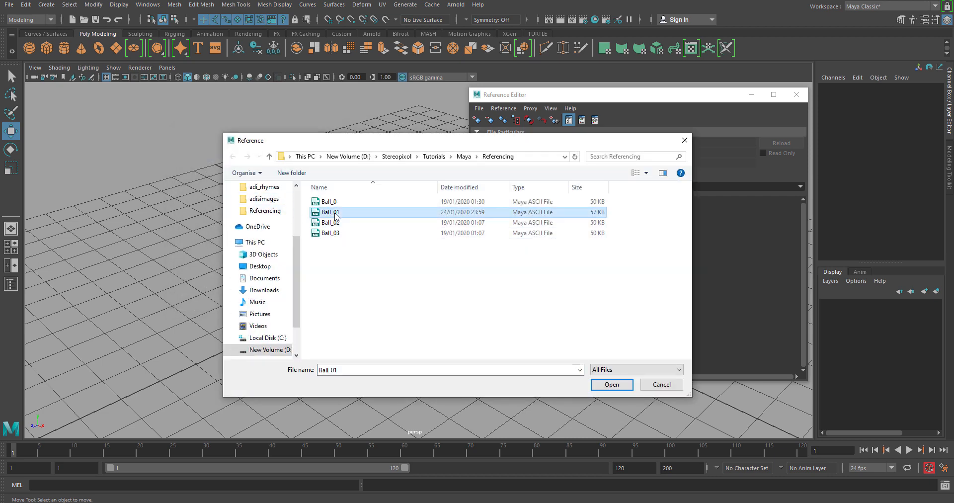
drag(547, 145, 411, 131)
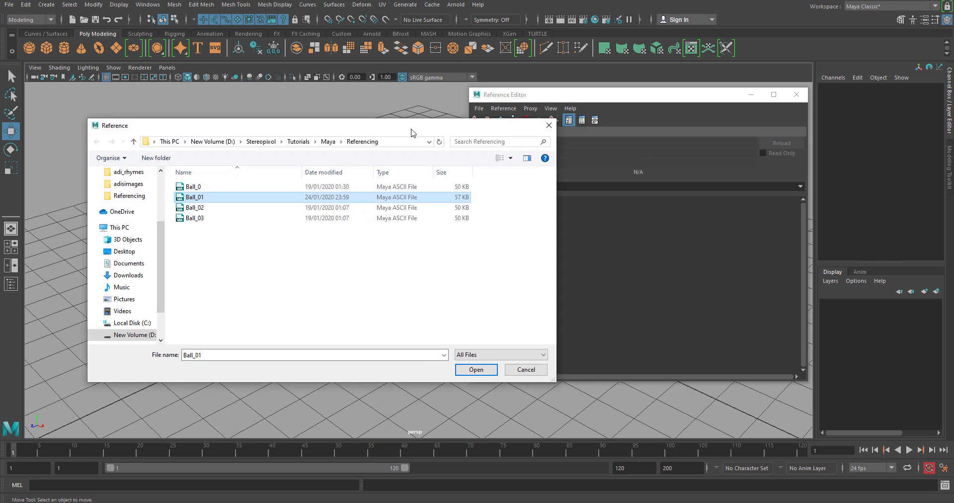
click(472, 370)
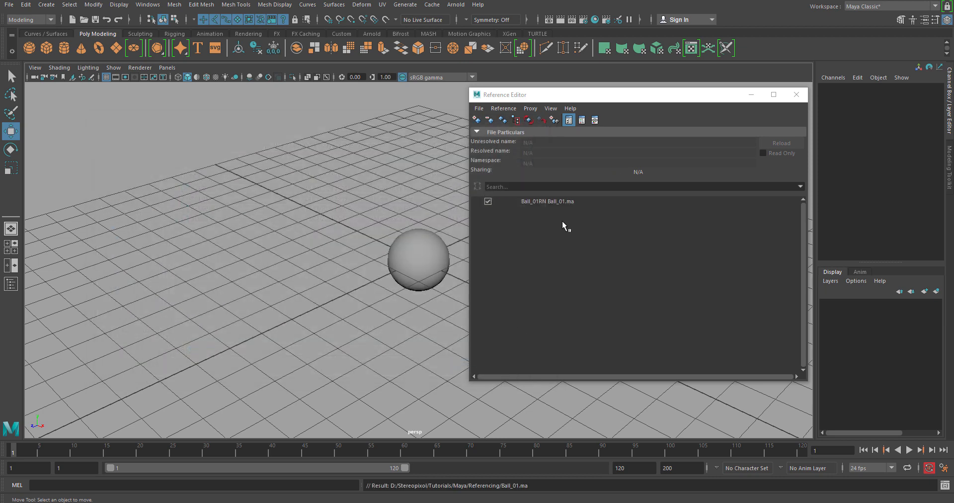
click(580, 201)
click(424, 271)
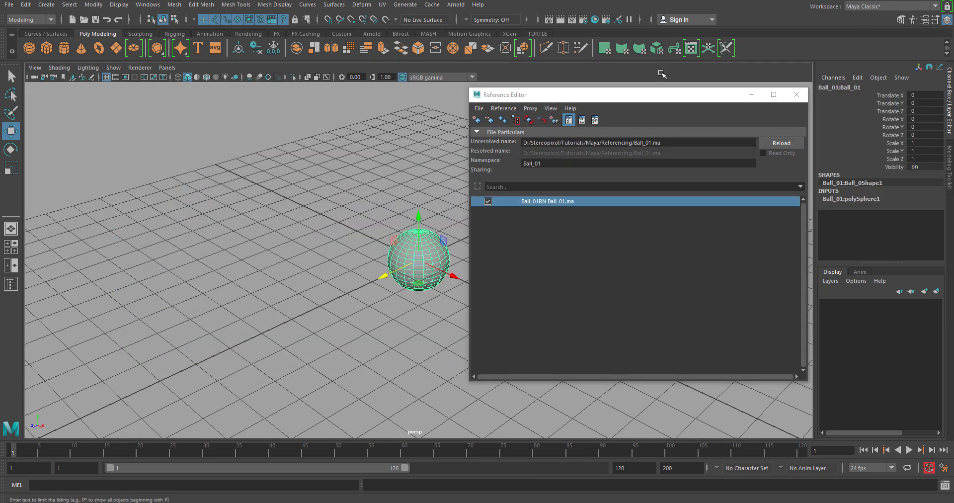
Move the Reference Editor clear of the ball, and remove the Ball_01 reference from the scene
drag(661, 98, 457, 219)
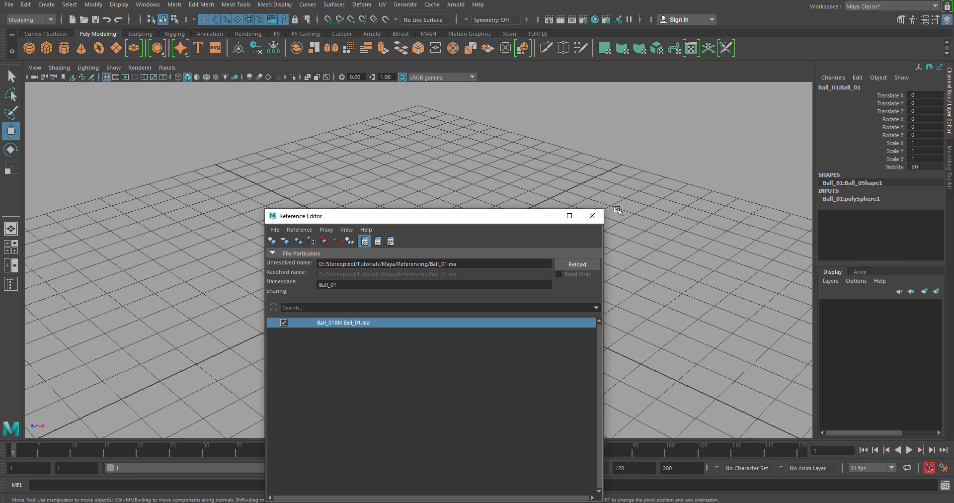
drag(532, 222, 753, 119)
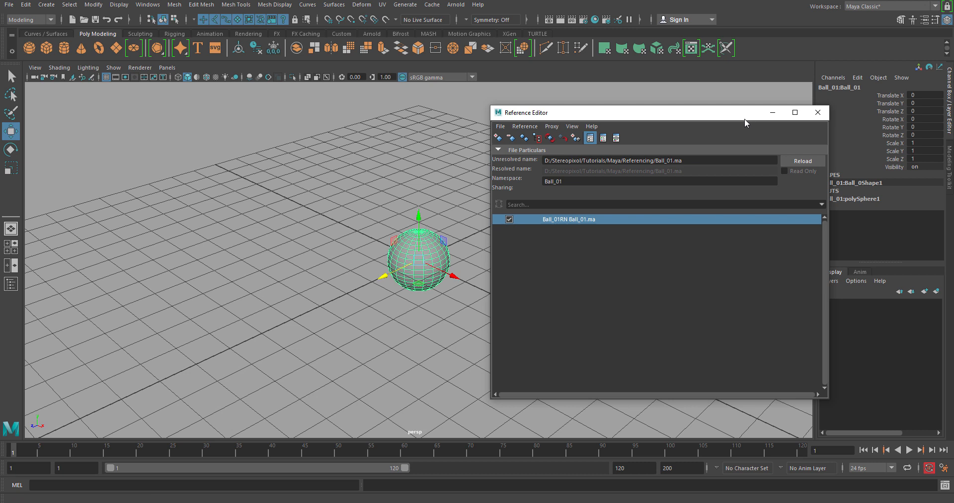
click(510, 139)
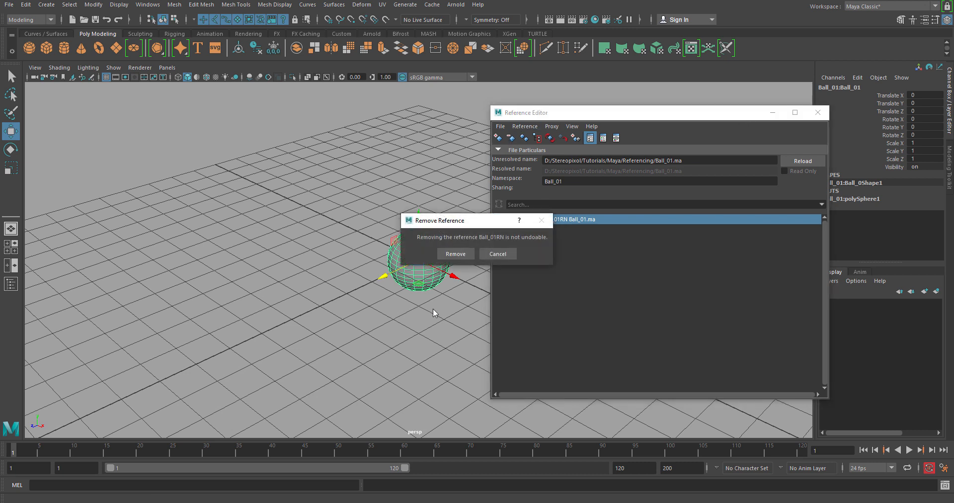
click(456, 255)
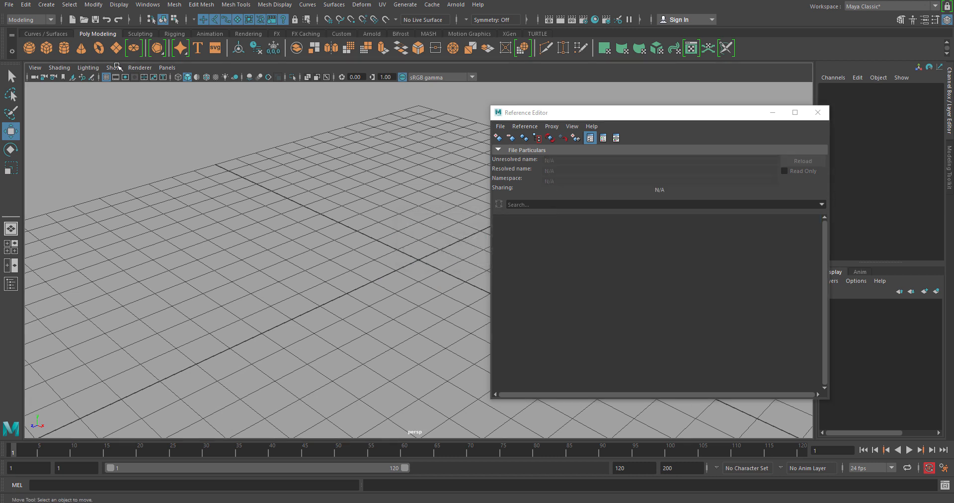
Set the reference namespace option to "Use selected namespace as parent and add new namespace string" with the string Outdoor
click(9, 4)
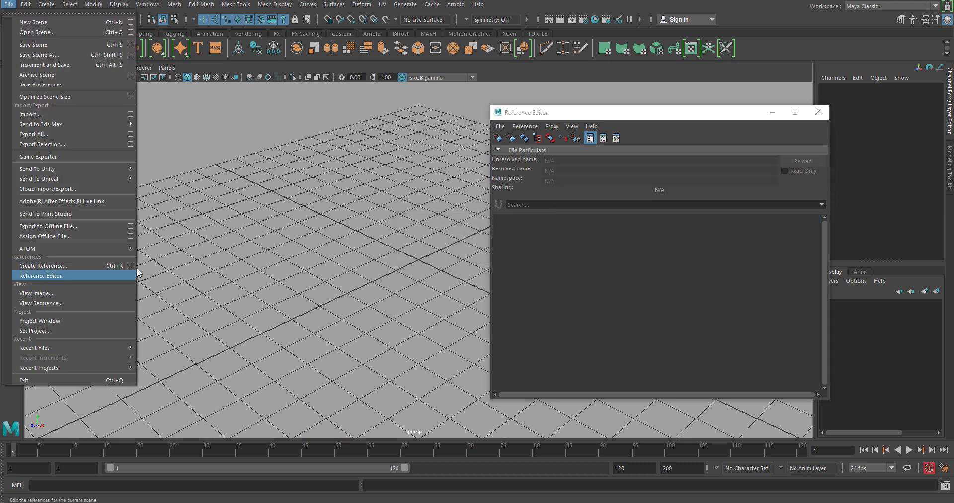
click(130, 266)
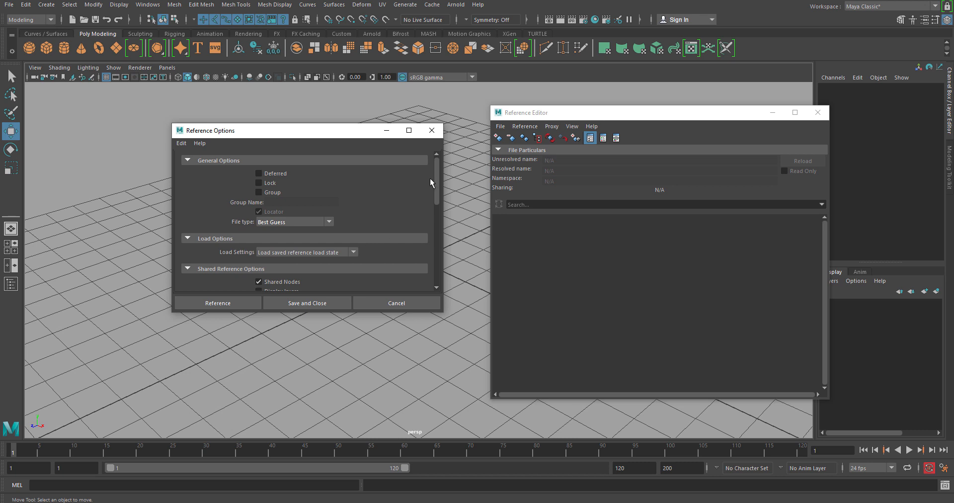
drag(431, 178, 434, 243)
click(338, 251)
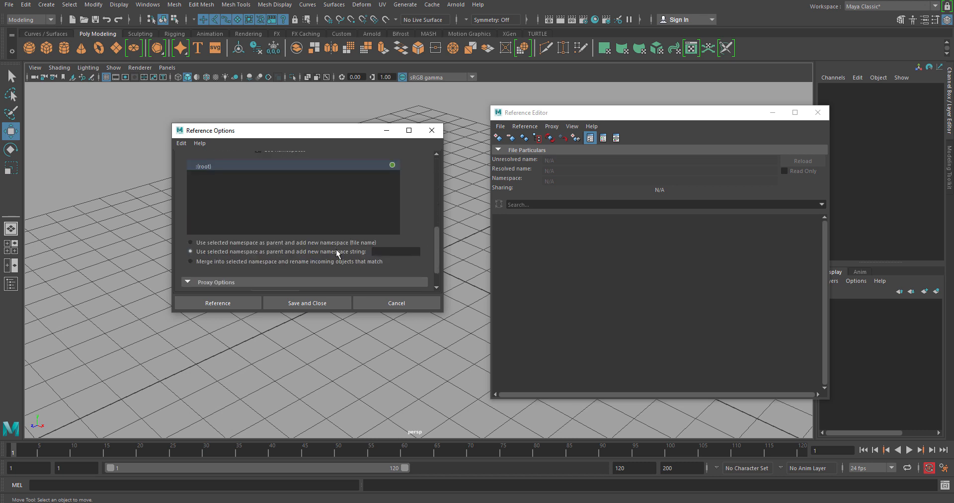
click(389, 254)
text(Outdoor)
Reference the Ball_01 file with these options, and select its reference entry and the ball to check their namespace
click(246, 302)
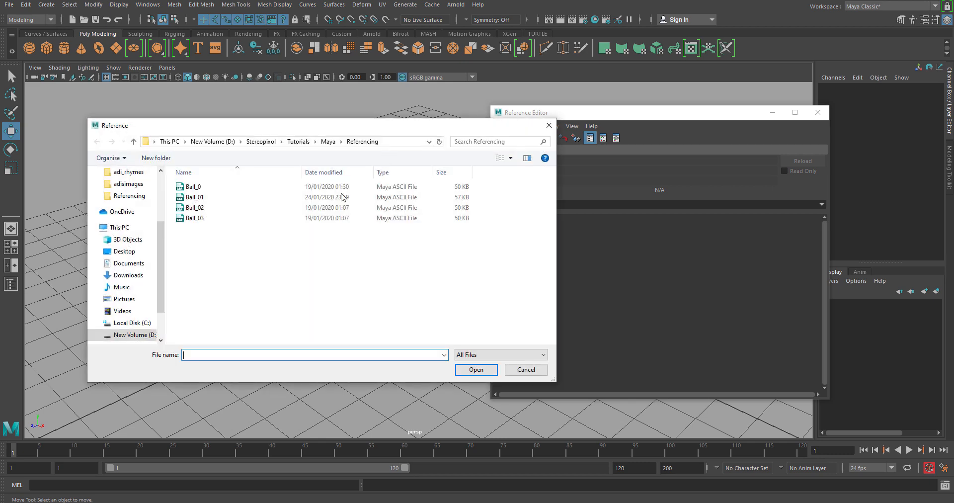
click(212, 208)
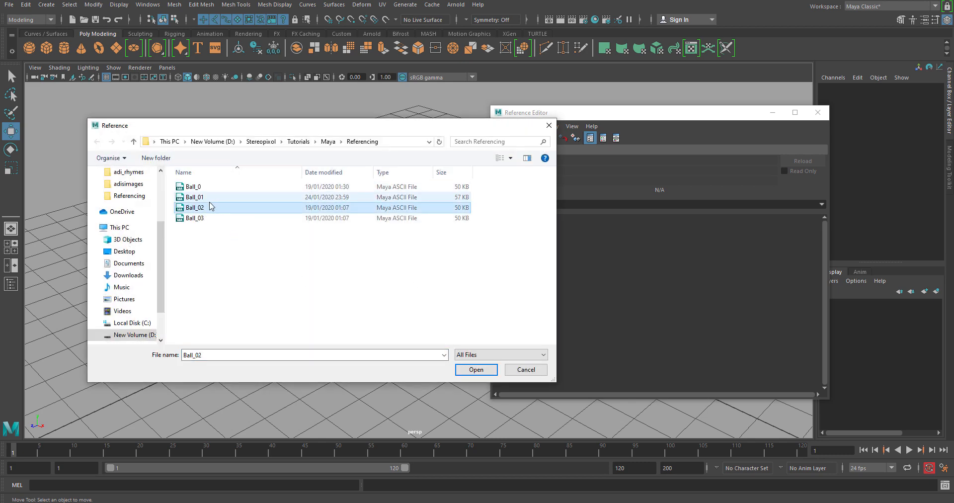
click(210, 198)
click(474, 369)
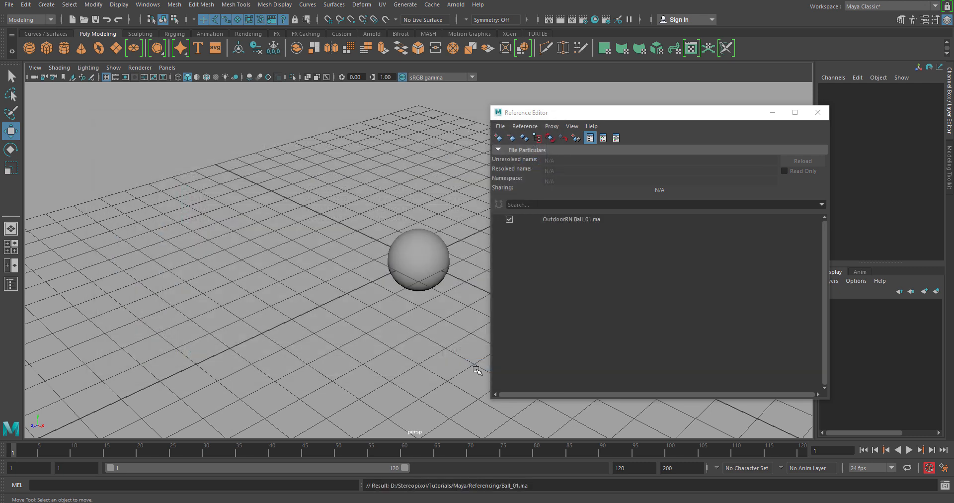
click(583, 219)
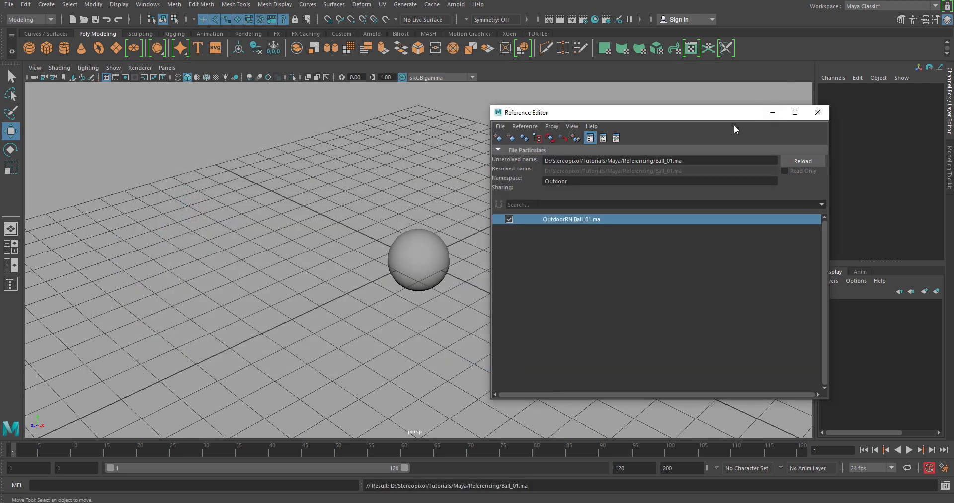
drag(734, 129, 706, 136)
click(433, 251)
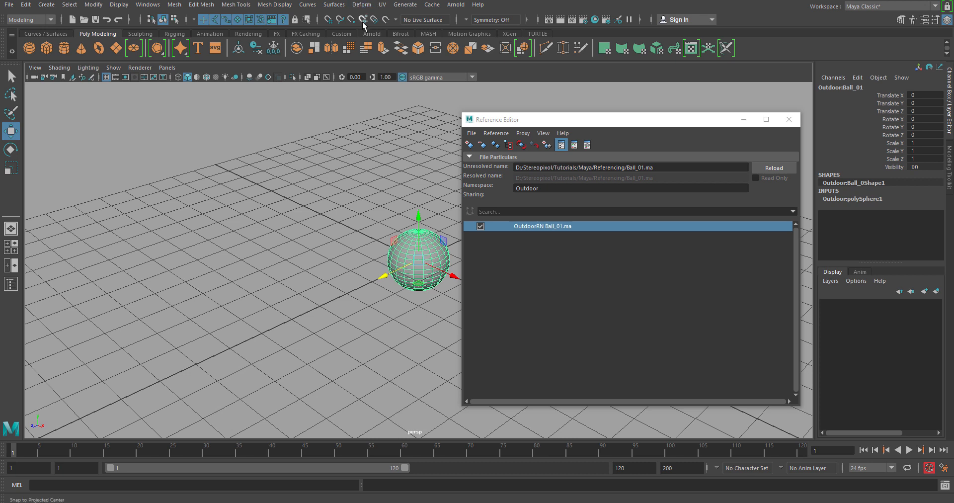
Reference the Ball_03 file using "Merge into selected namespace and rename incoming objects that match" with the root namespace selected
click(9, 4)
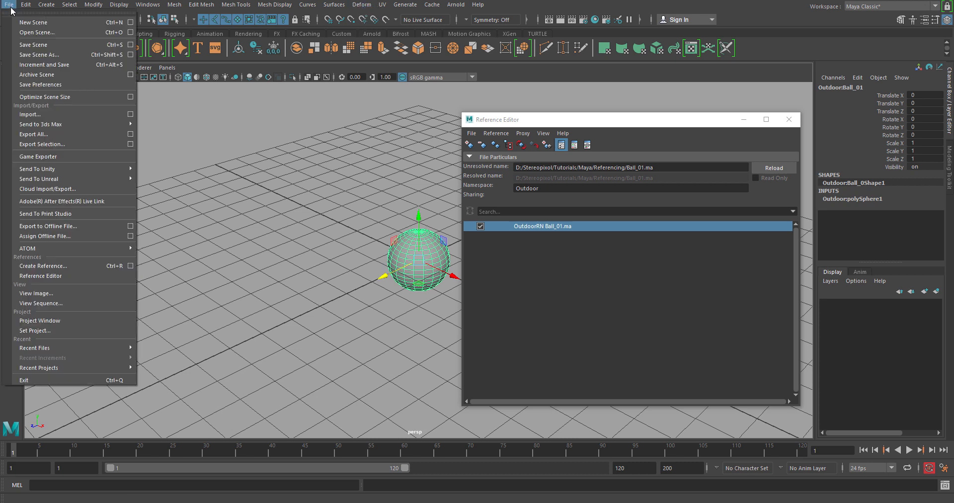
click(130, 265)
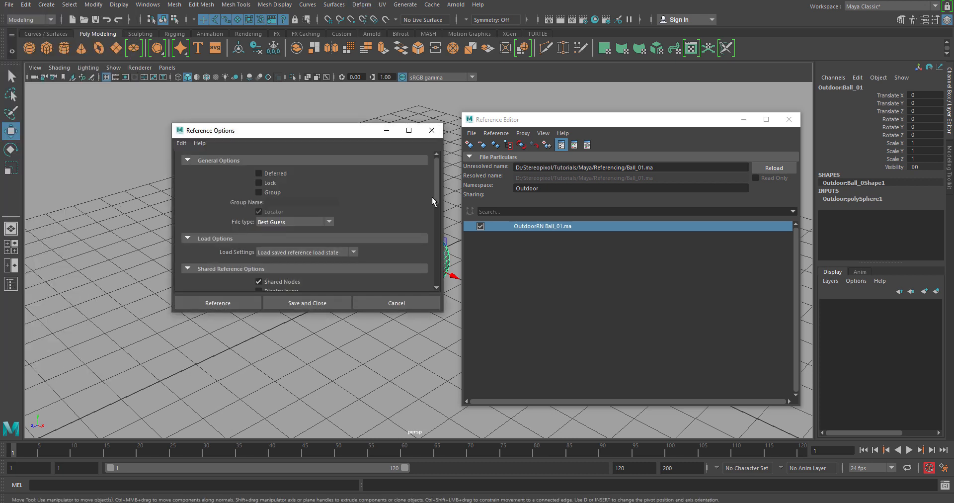
drag(435, 193, 438, 258)
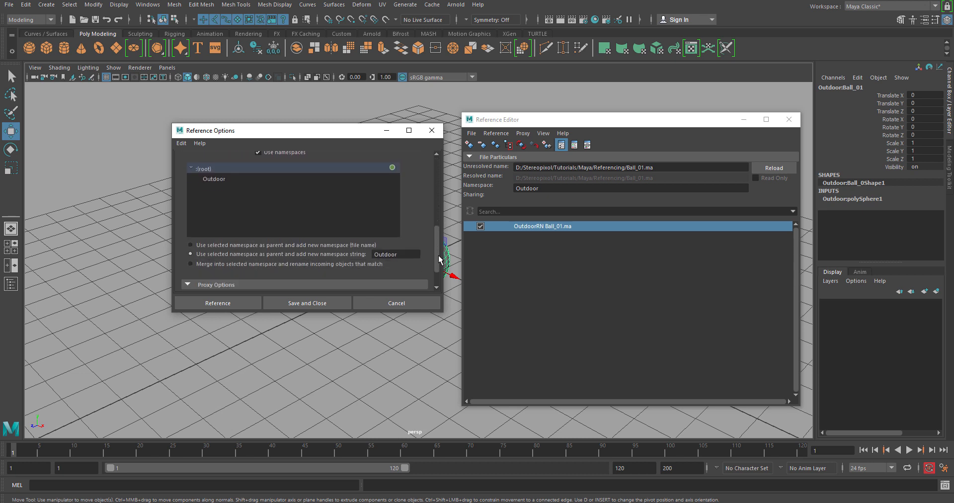
click(252, 265)
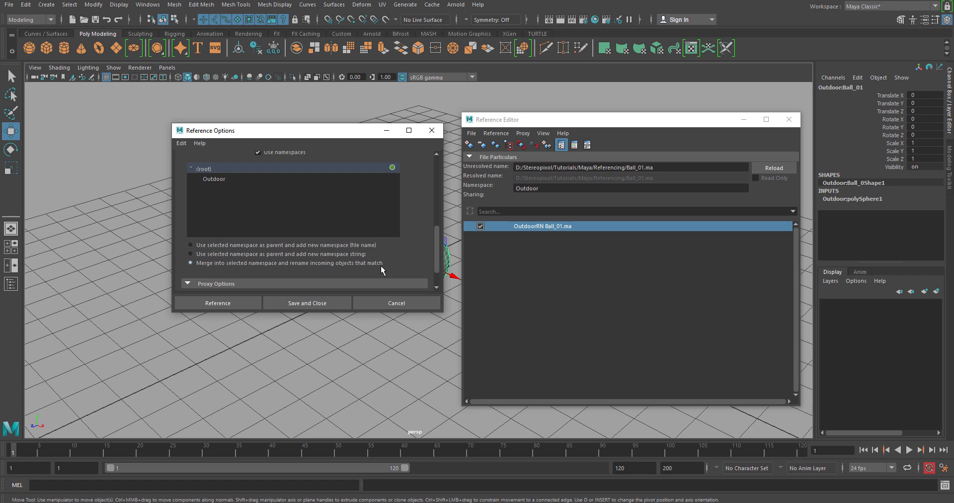
click(231, 302)
click(206, 221)
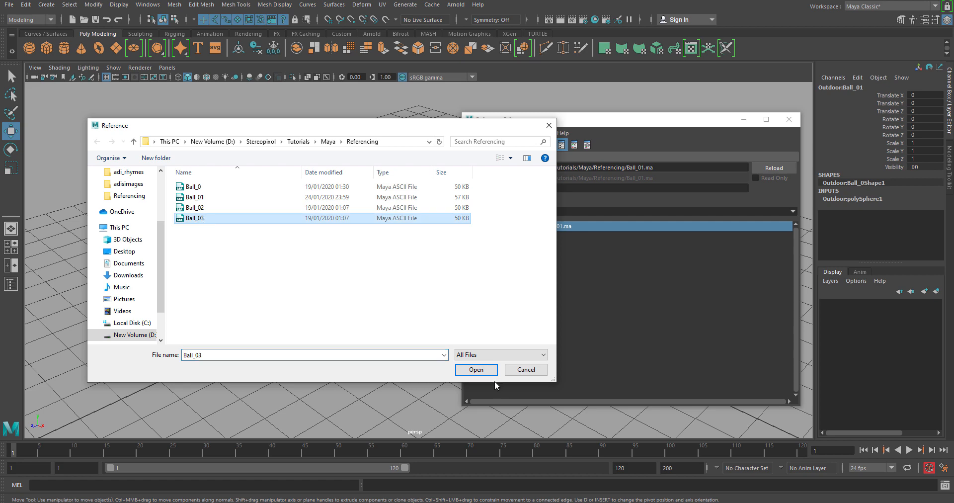
click(477, 370)
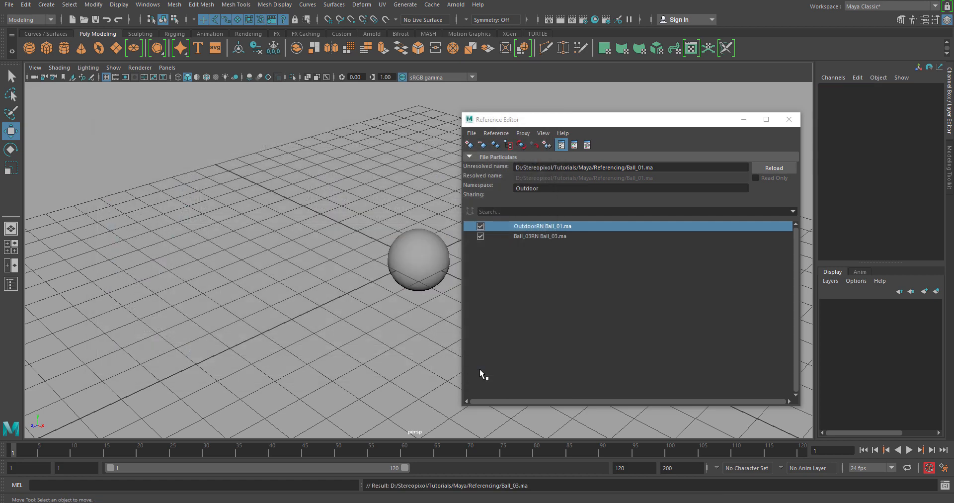
Separate the two overlapping balls by moving the Outdoor ball back along X and Ball_03 about -4.3 along Z
click(551, 238)
click(432, 247)
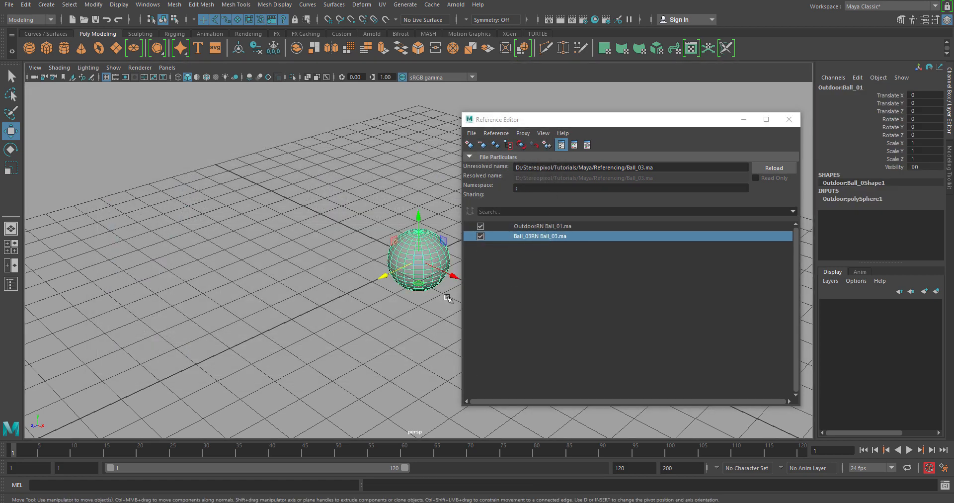
drag(454, 276, 371, 238)
click(428, 272)
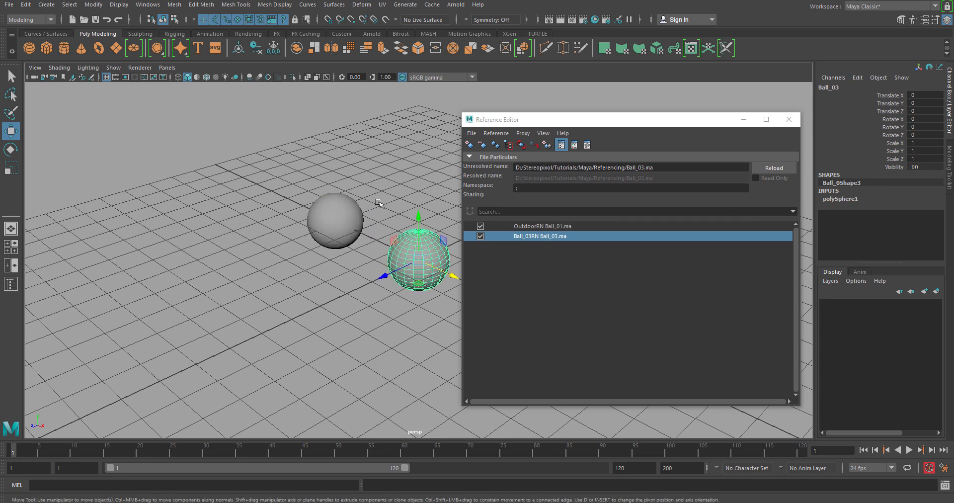
drag(387, 274, 479, 233)
click(379, 283)
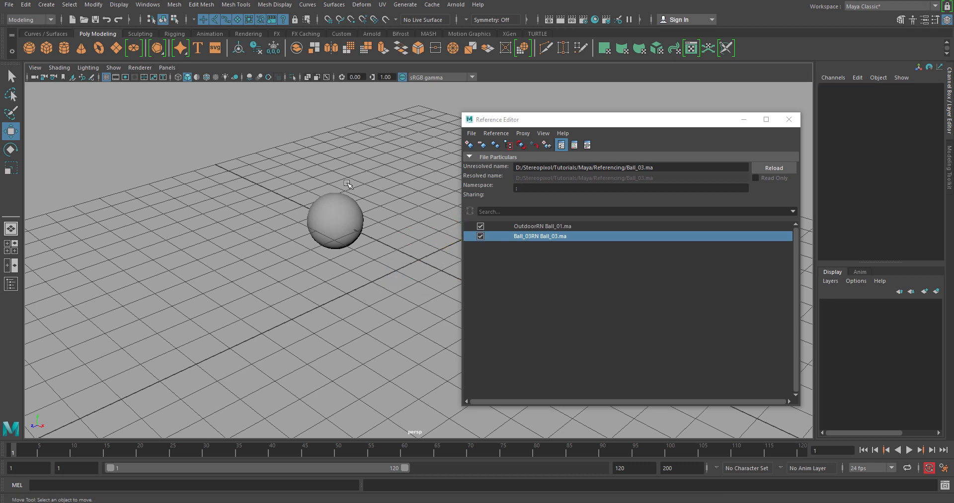
Move the Reference Editor clear of the balls, and select Ball_03 to check its name
drag(638, 120, 776, 117)
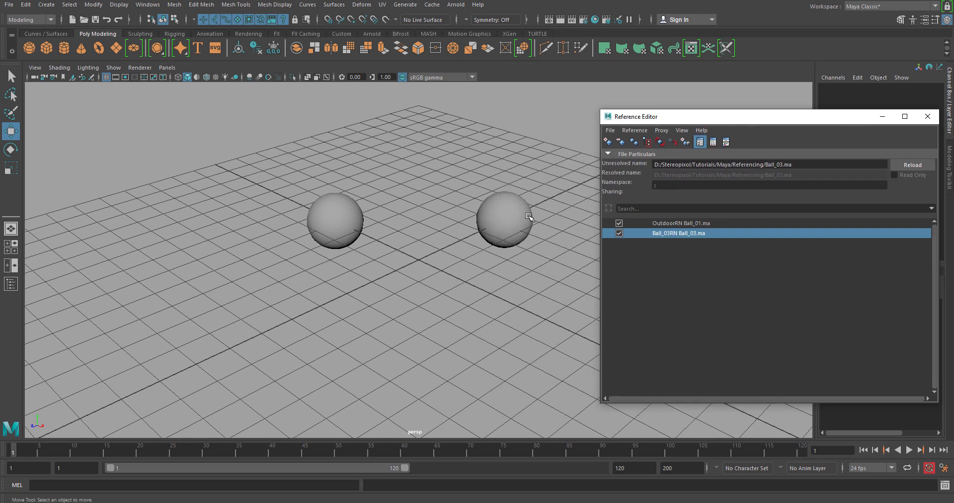
click(529, 216)
drag(707, 118, 645, 104)
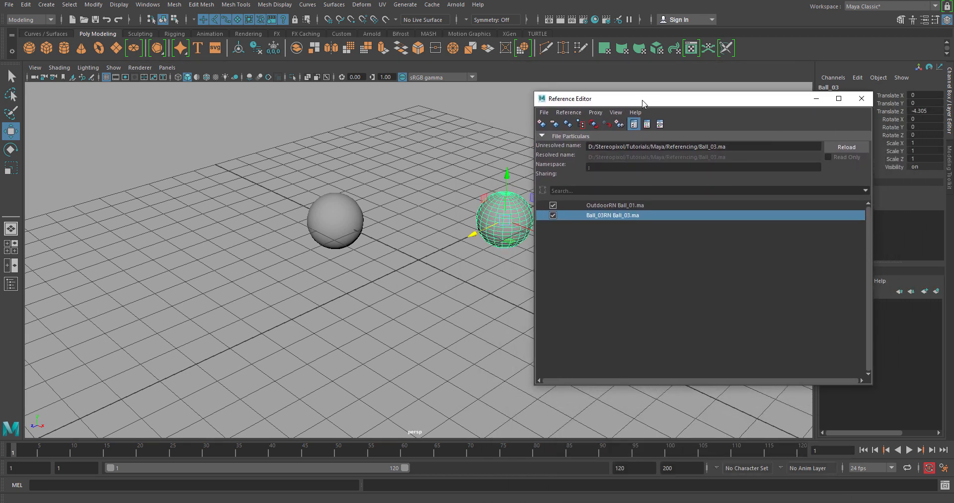
Reference the Ball_03 file a second time, keeping the option that merges into the selected namespace and renames matching objects
click(10, 6)
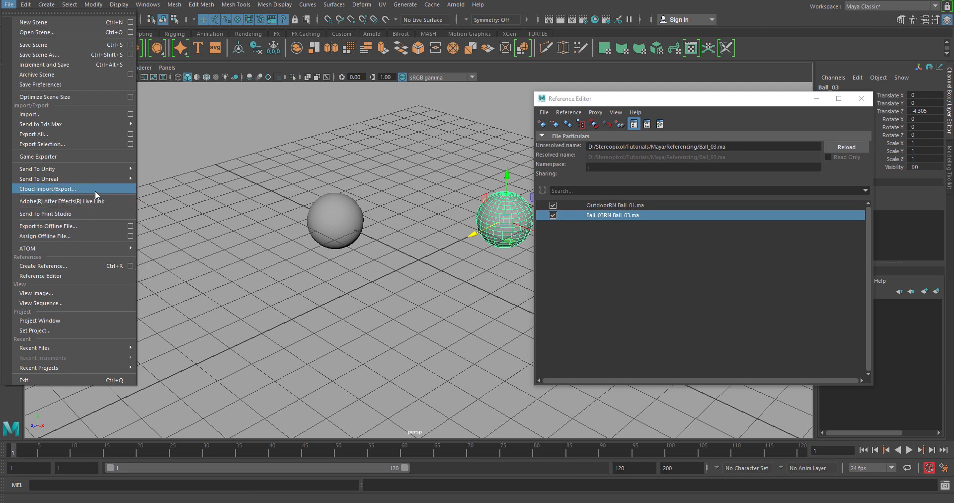
click(130, 265)
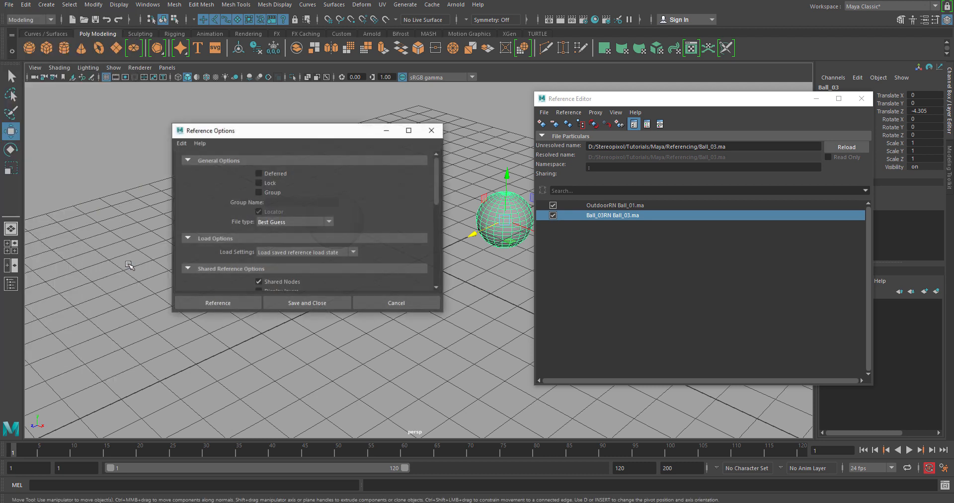
drag(437, 187, 439, 260)
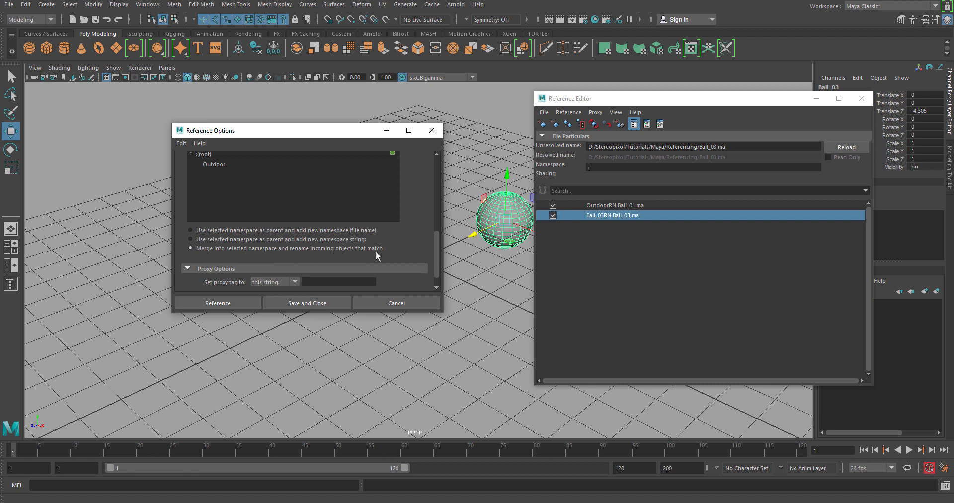
click(240, 300)
click(213, 219)
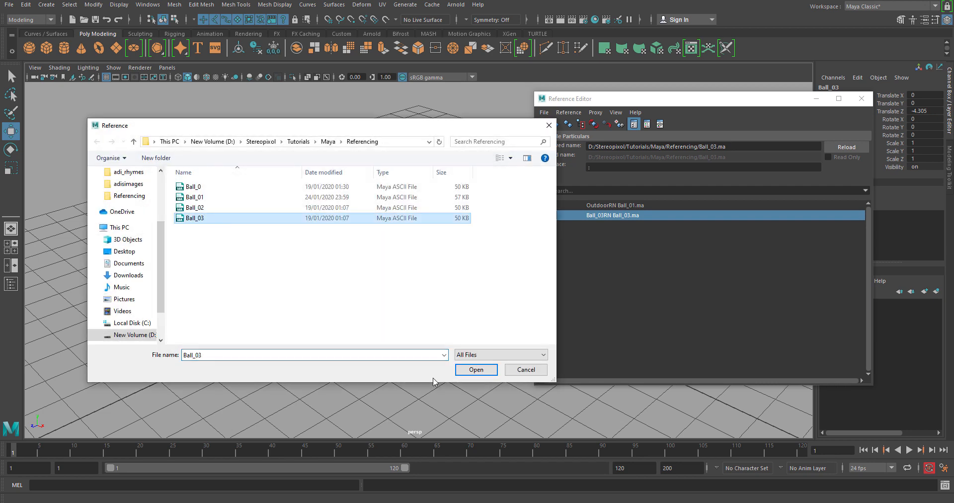
click(476, 369)
Compare the names of the newly referenced ball at the origin and the earlier Ball_03 by selecting them in turn
click(423, 269)
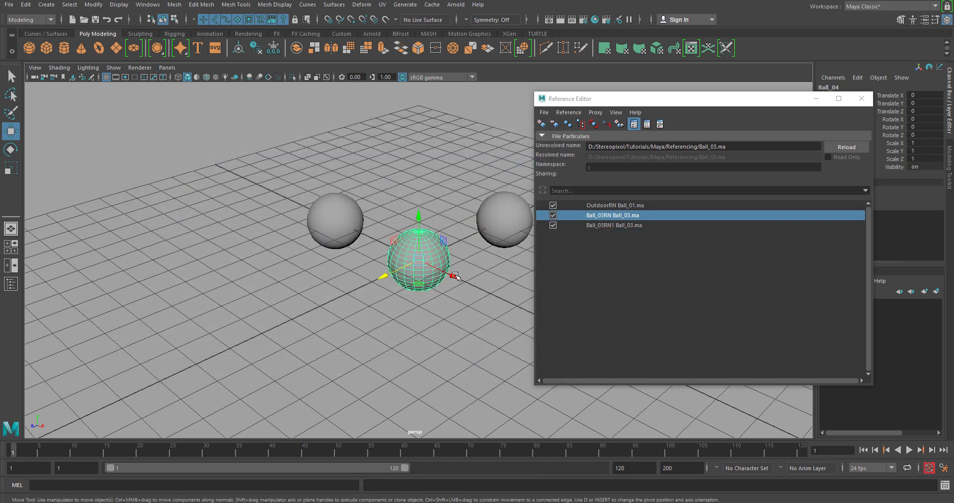
drag(713, 102, 683, 320)
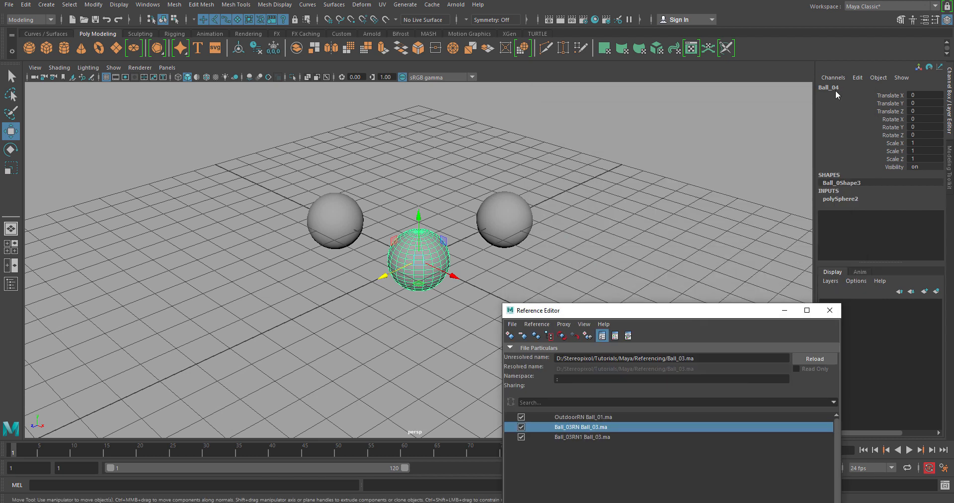
click(522, 212)
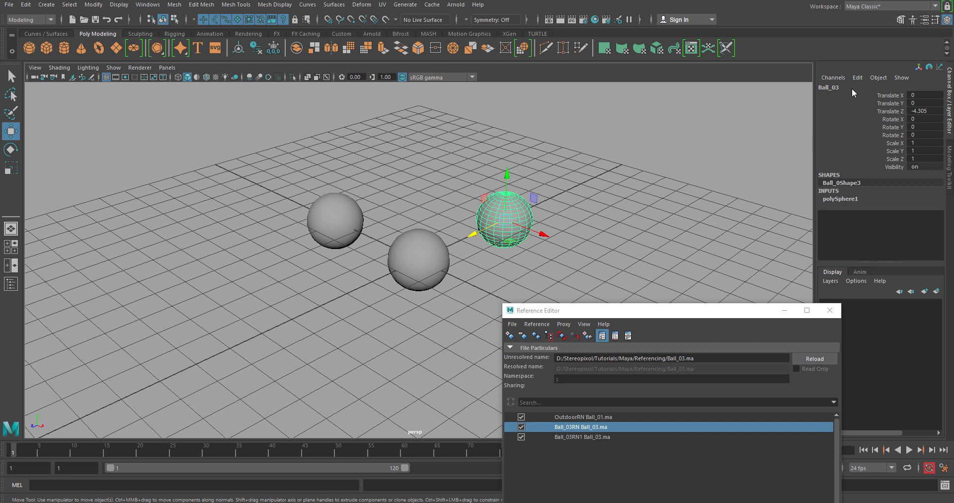
drag(711, 312, 780, 168)
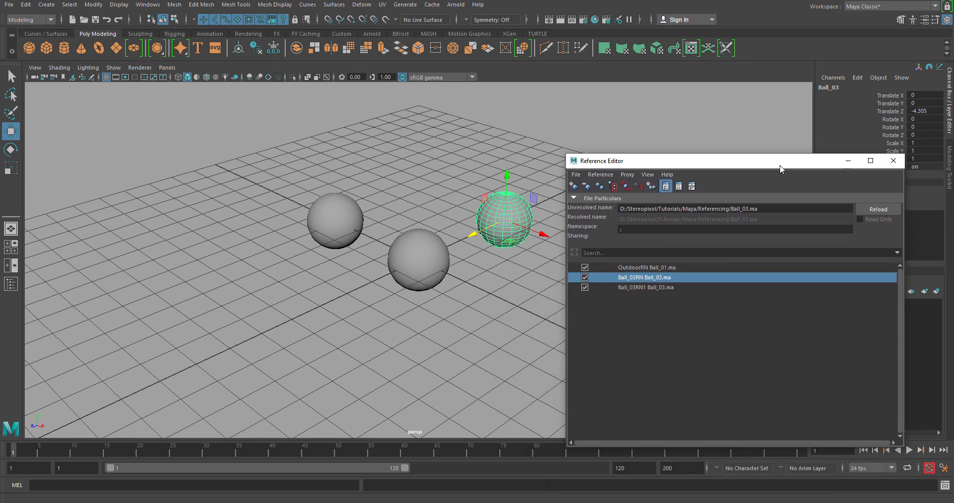
click(430, 264)
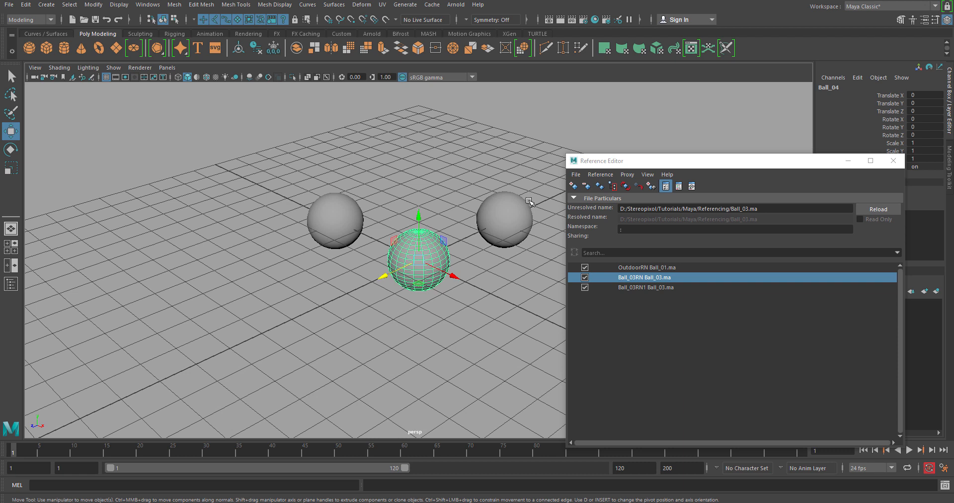
Select the file contents of the Ball_03RN1 reference and of the Ball_03RN reference to identify which ball each one brings in
click(659, 287)
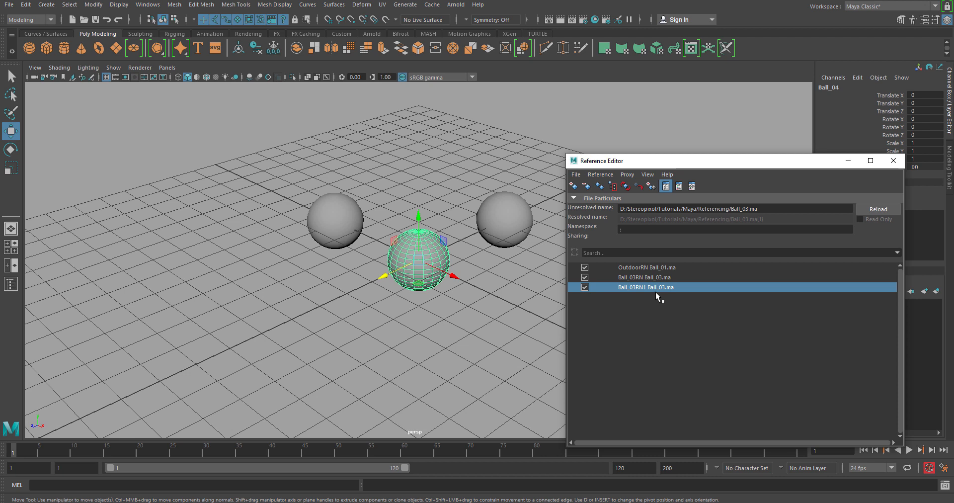
right_click(658, 289)
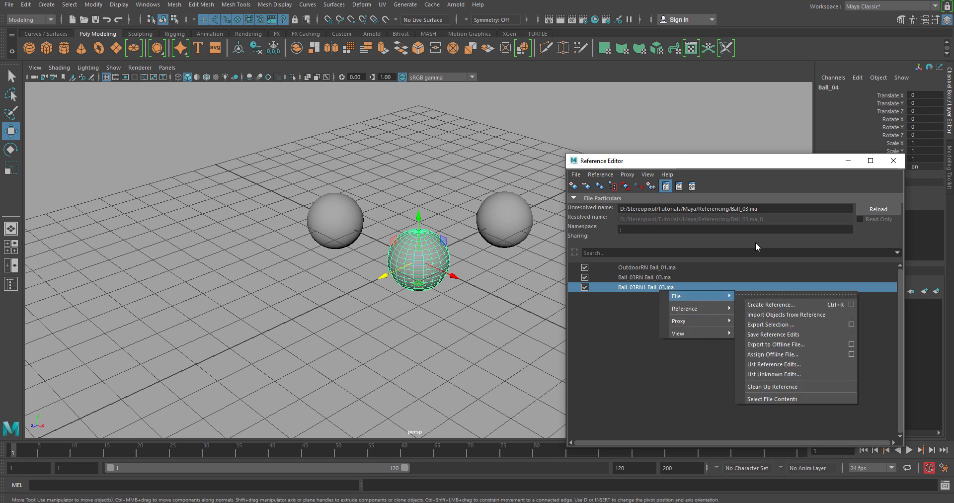
click(649, 286)
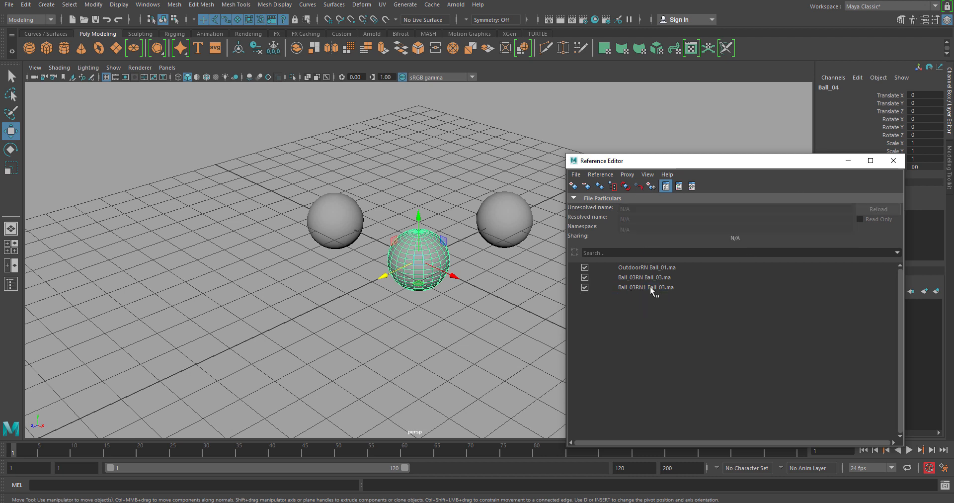
click(614, 189)
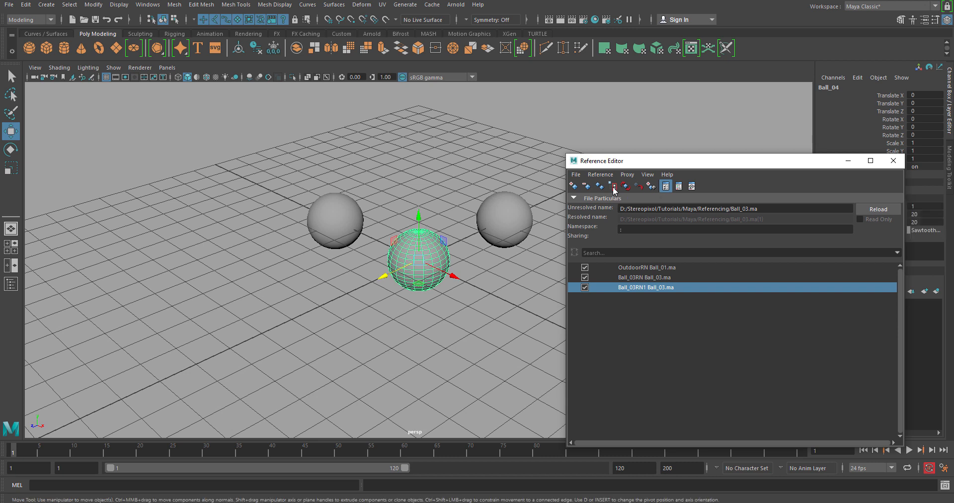
click(650, 276)
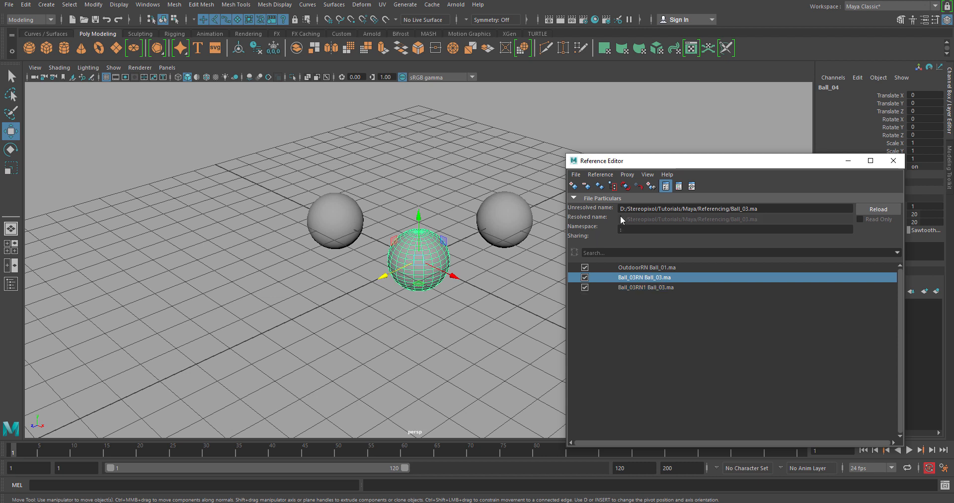
click(613, 186)
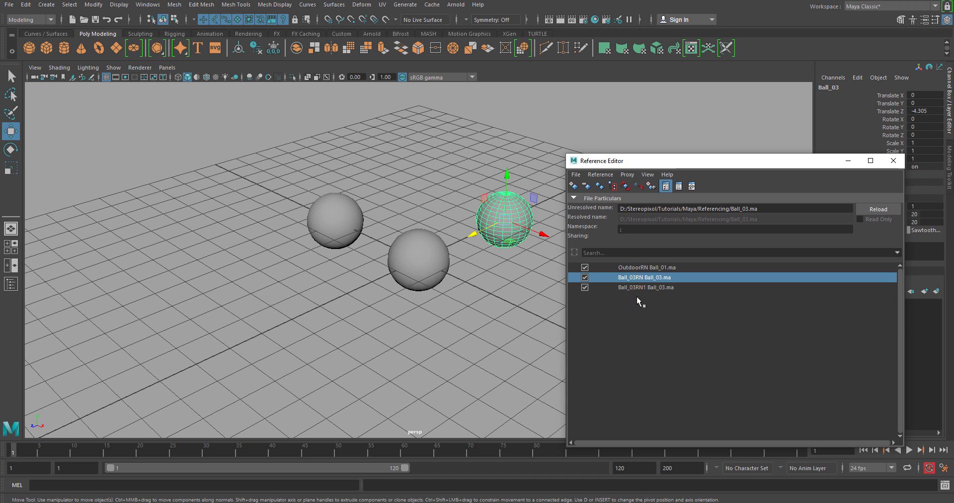
click(647, 288)
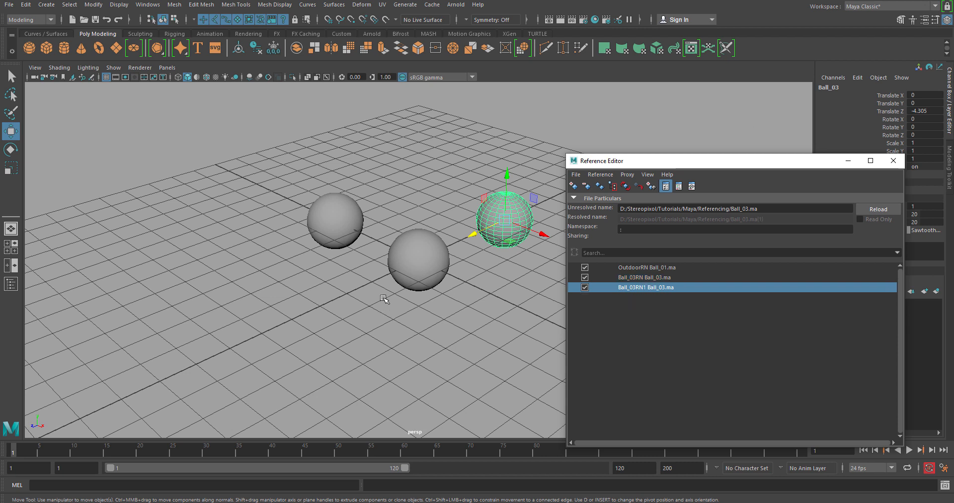
Select the ball at the origin to check its name, and compare the two Ball_03 entries in the Reference Editor
click(403, 273)
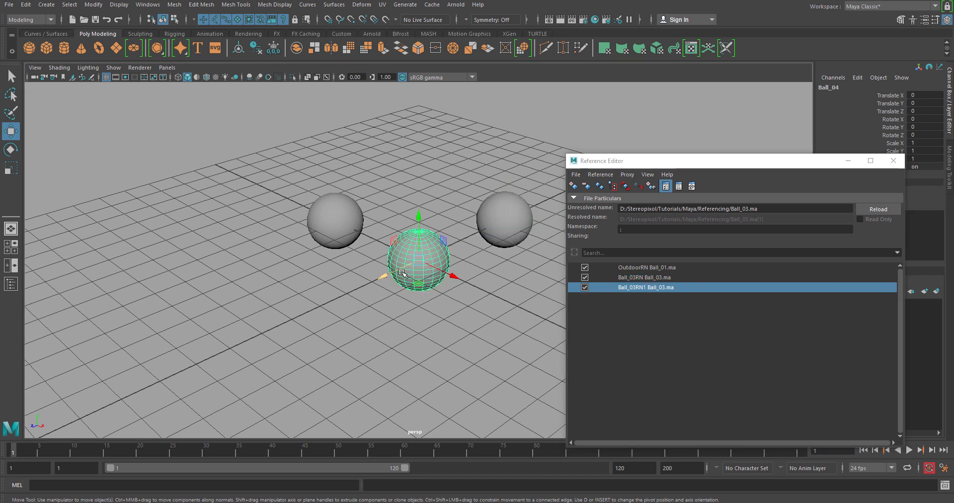
click(645, 277)
click(643, 287)
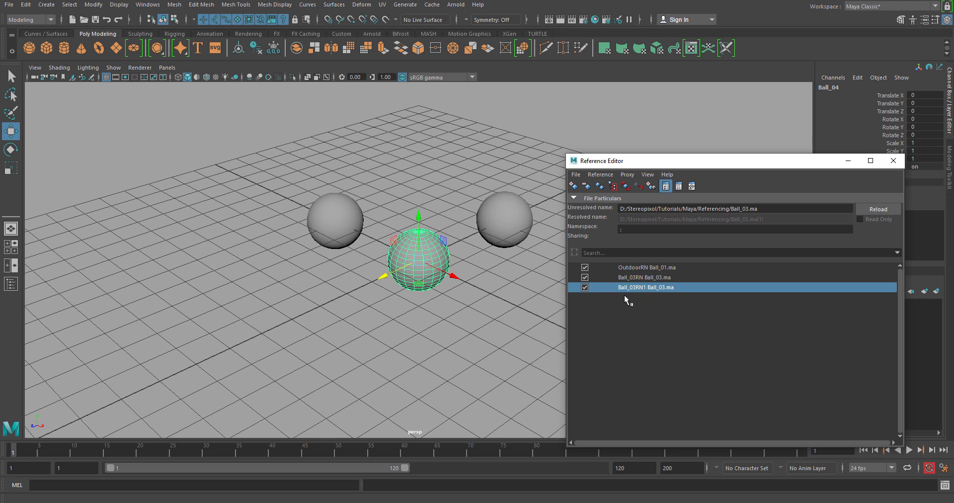
Open the Create Reference options and compare the custom namespace string option with merging into the selected namespace, leaving the merge option chosen
click(9, 7)
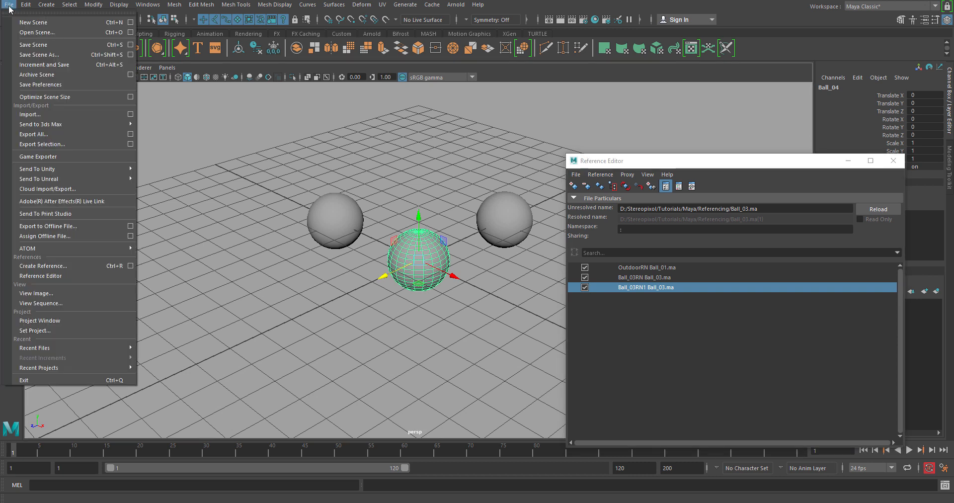
click(132, 265)
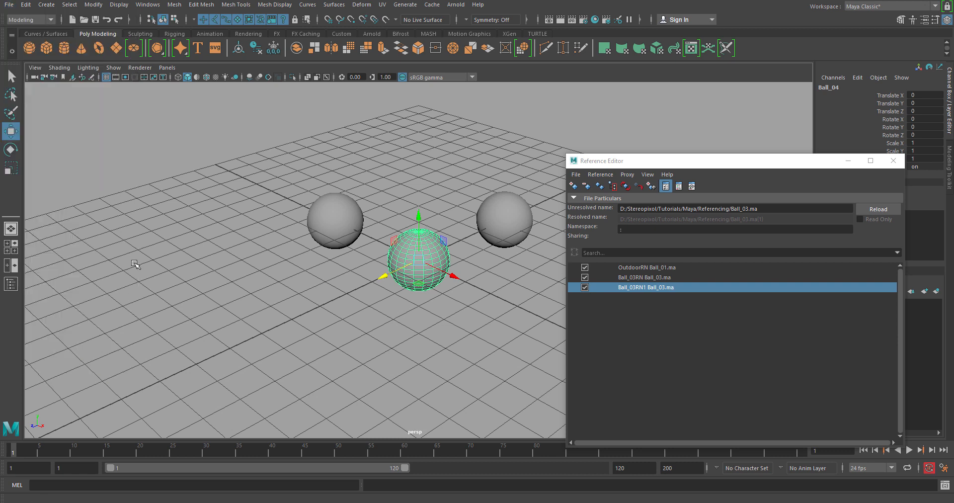
drag(437, 187, 437, 264)
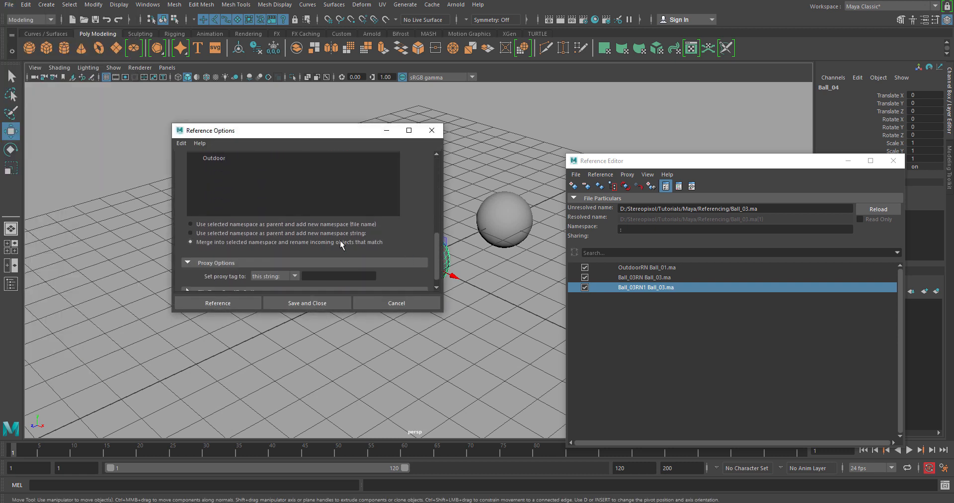
click(344, 232)
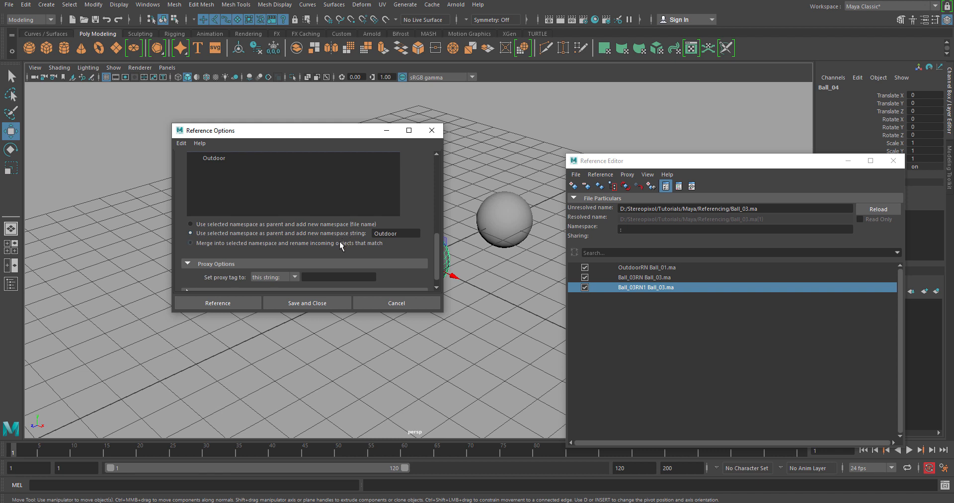
click(339, 243)
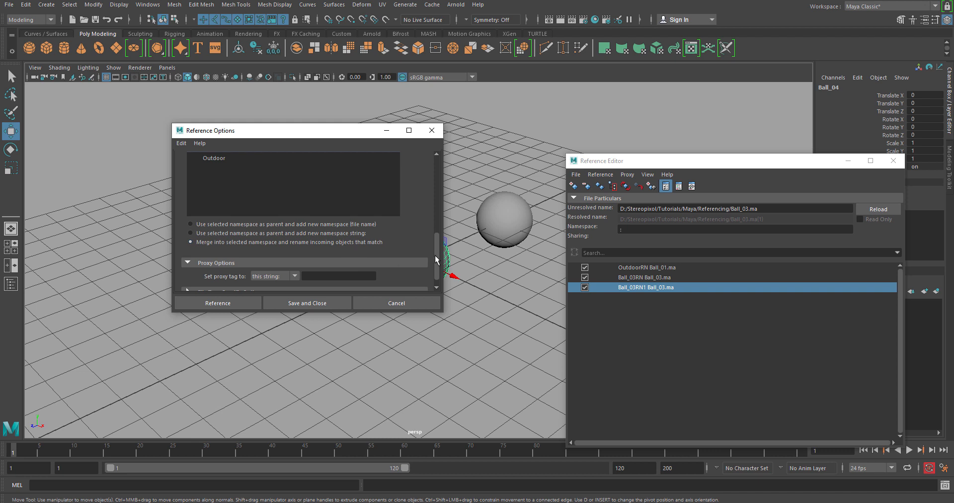
Review the proxy and file type options, return to the general options, and enlarge the Reference Options window
drag(439, 252, 439, 280)
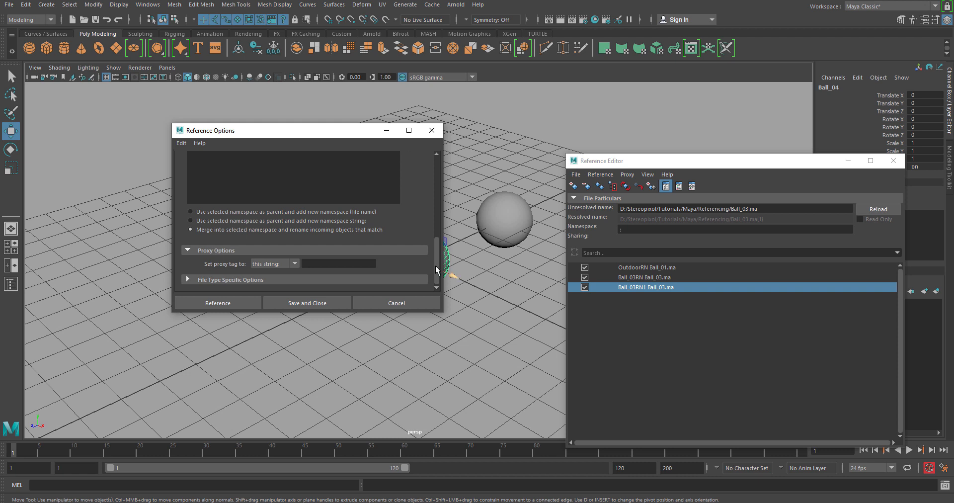
drag(435, 263, 439, 181)
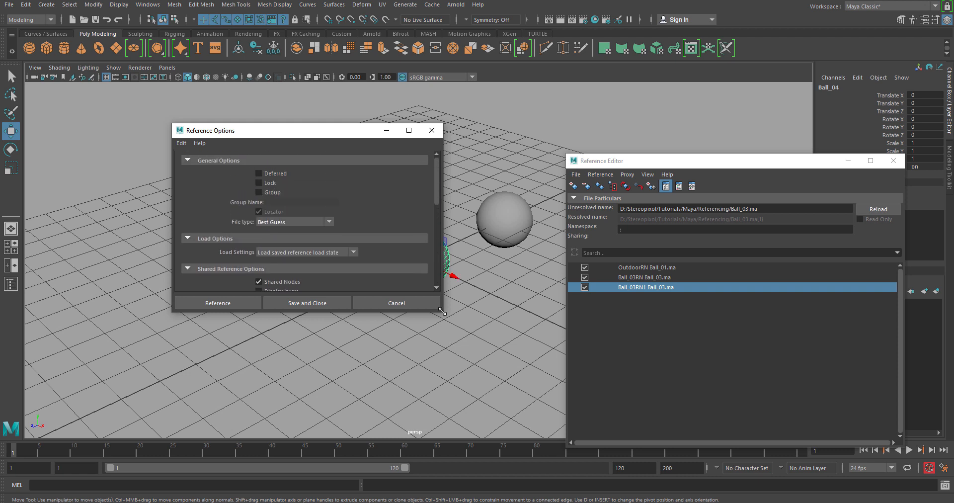
drag(440, 311, 550, 373)
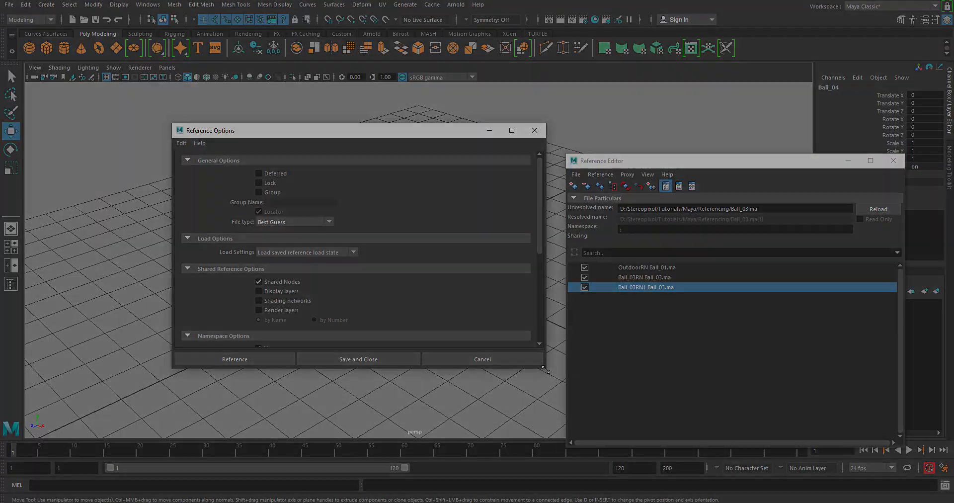